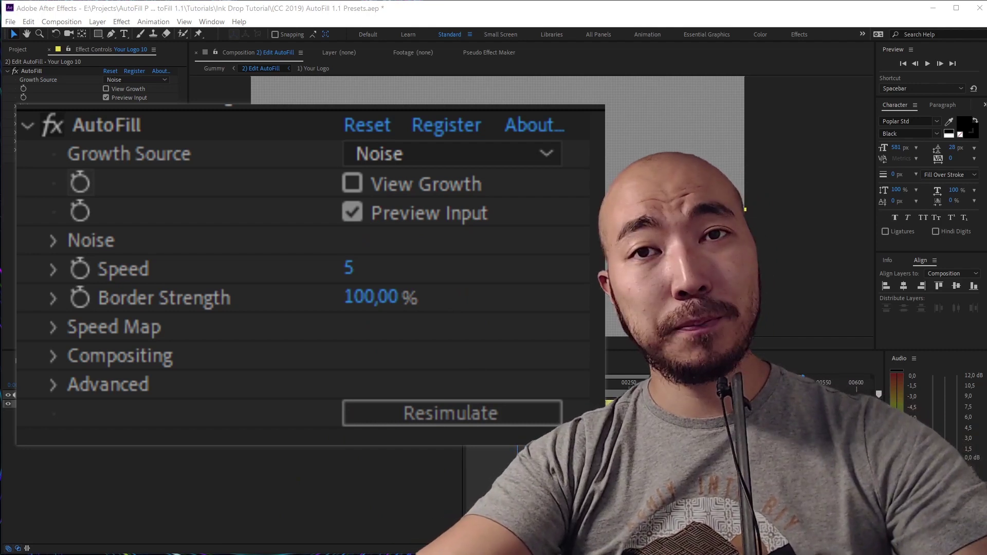
# - In the 1) Your Logo composition, hide the Your Logo.png layer and show the B text layer
pyautogui.click(40, 363)
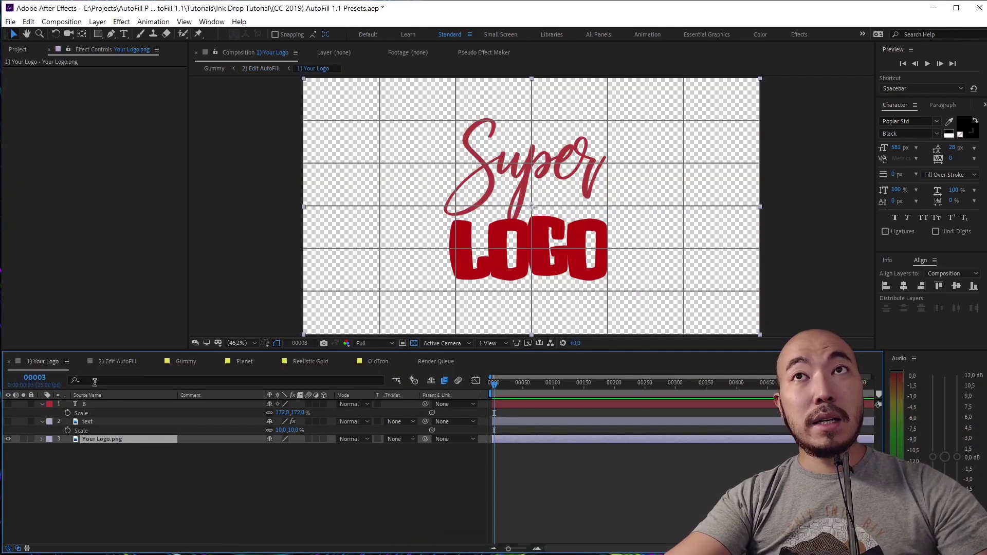
pyautogui.click(8, 440)
pyautogui.click(9, 404)
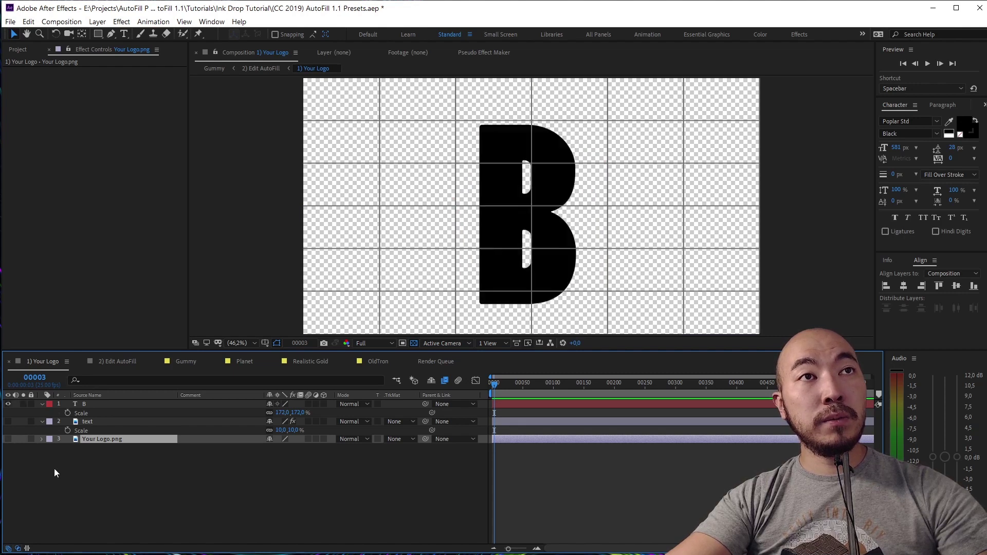
# - In the 2) Edit AutoFill composition, set the Growth Source of the Your Logo 10 layer to Points and return to frame 0
pyautogui.click(116, 364)
pyautogui.click(92, 405)
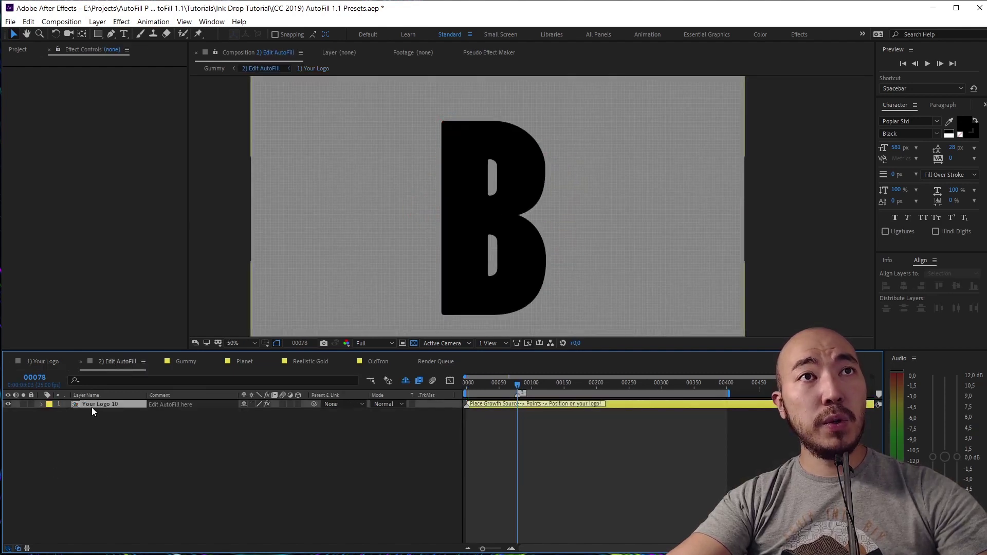
pyautogui.click(119, 80)
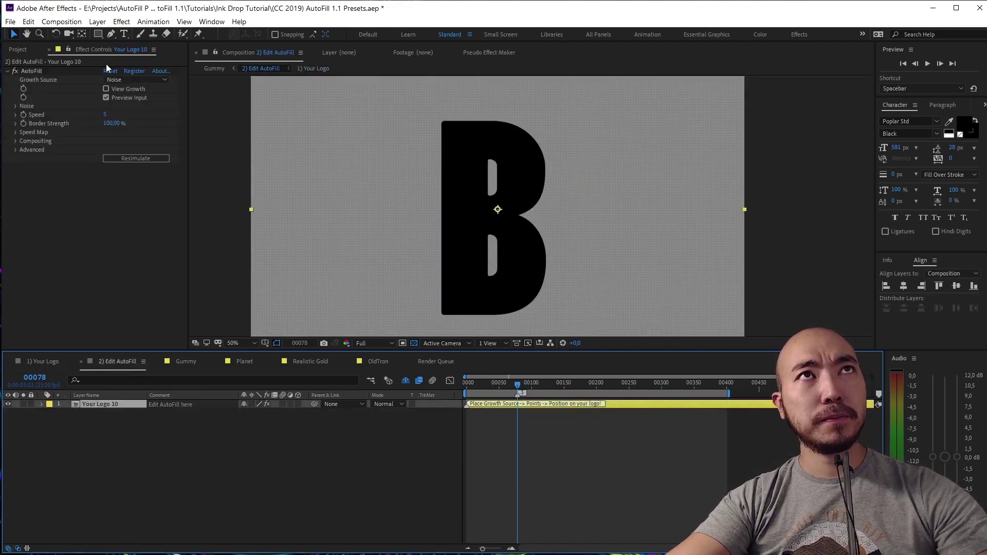
pyautogui.click(100, 62)
pyautogui.moveTo(485, 389); pyautogui.dragTo(406, 400)
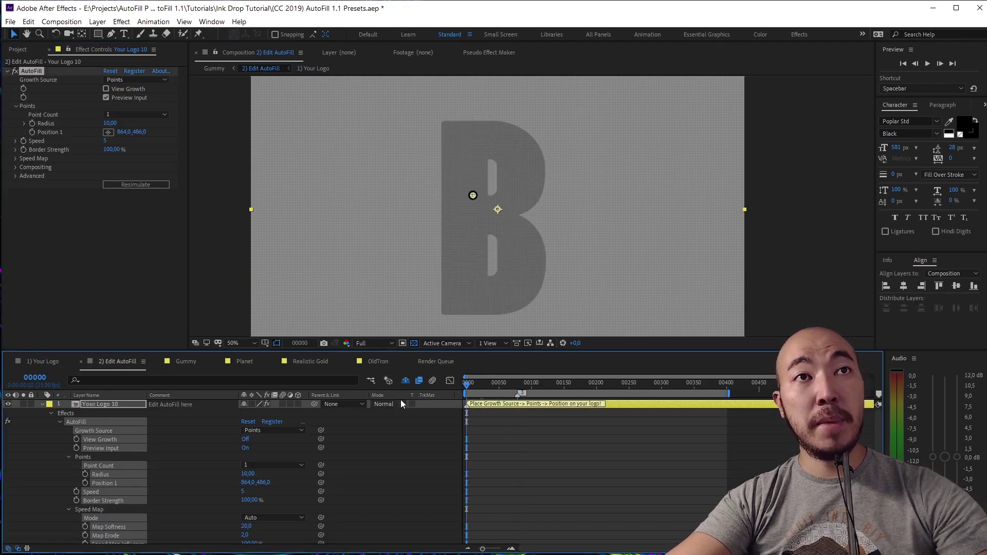
pyautogui.click(41, 404)
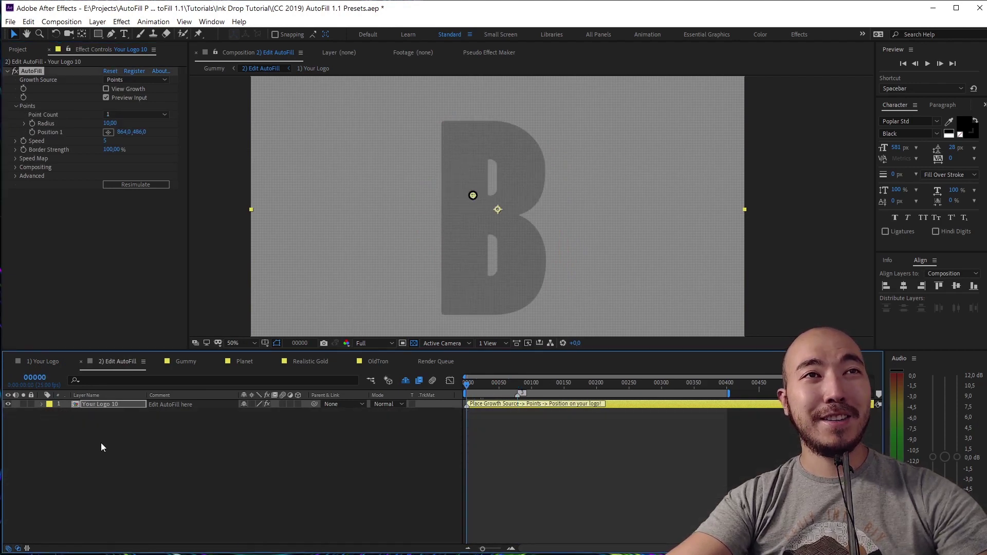
# - Play the AutoFill growth from the first frame and check its early frames
pyautogui.click(189, 452)
pyautogui.press('space')
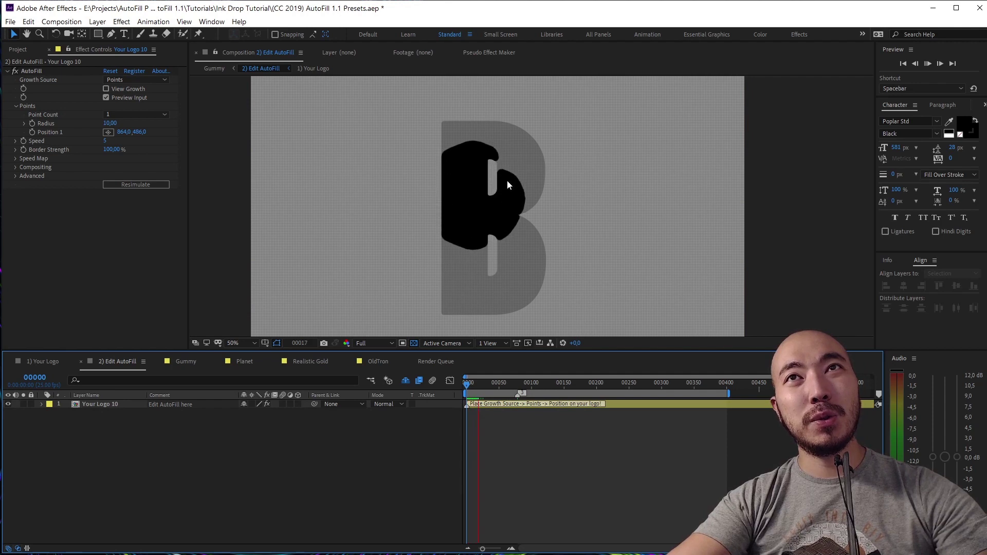
pyautogui.moveTo(472, 391); pyautogui.dragTo(470, 392)
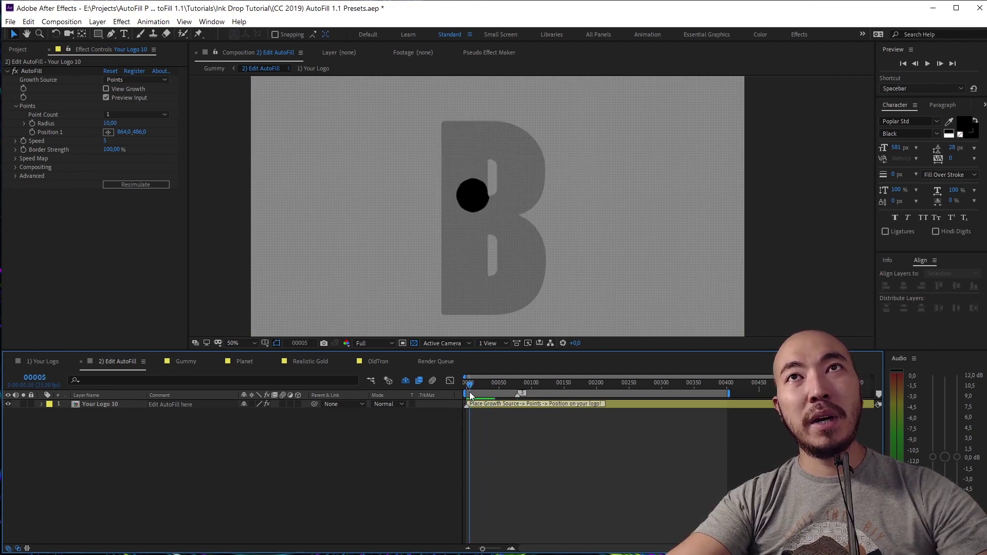
# - Move the AutoFill growth point Position 1 to the left edge of the B, at about 764, 560
pyautogui.click(32, 71)
pyautogui.moveTo(478, 201); pyautogui.dragTo(442, 215)
pyautogui.hotkey('ctrl', 'z')
pyautogui.press('/')
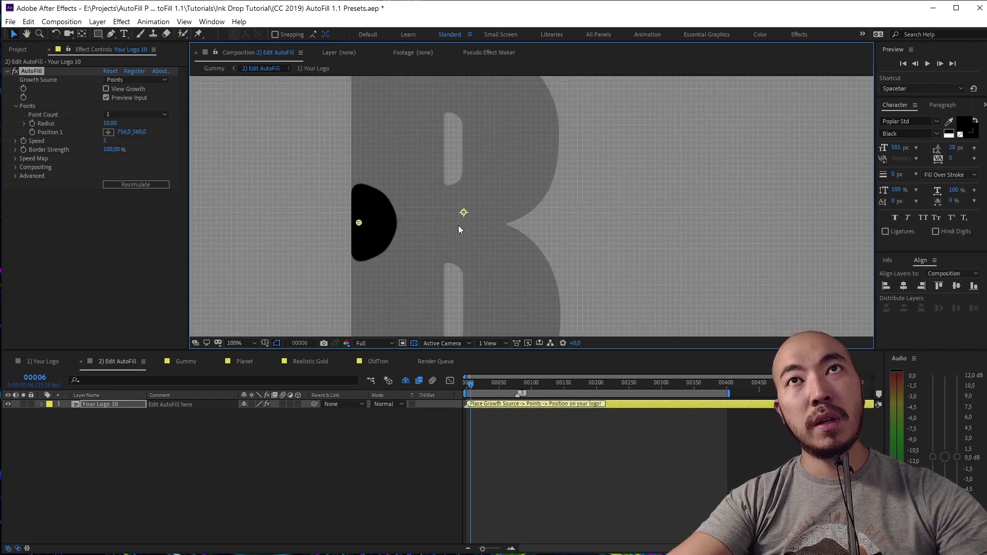
pyautogui.moveTo(354, 223); pyautogui.dragTo(363, 225)
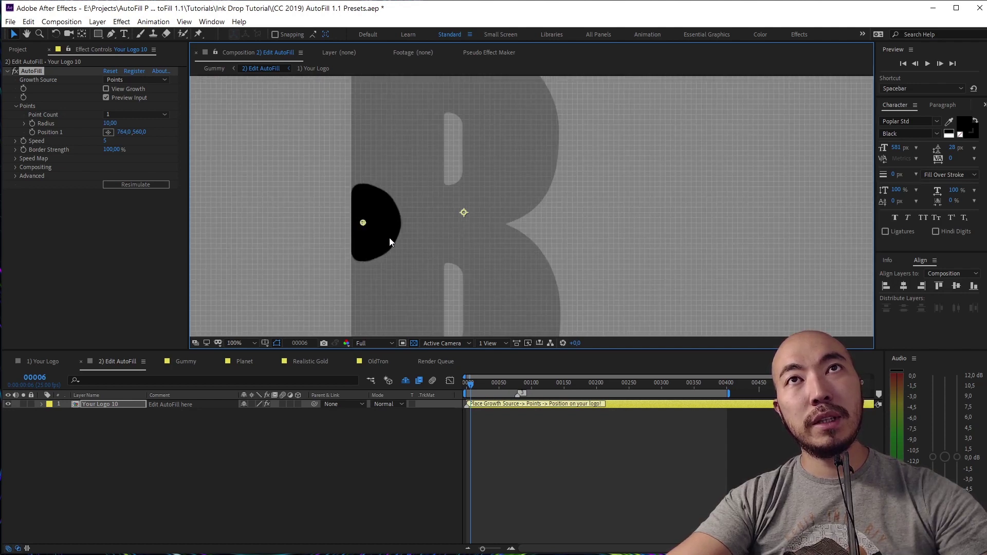
# - Play the growth to frame 15 and examine the edge of the fill up close
pyautogui.press('space')
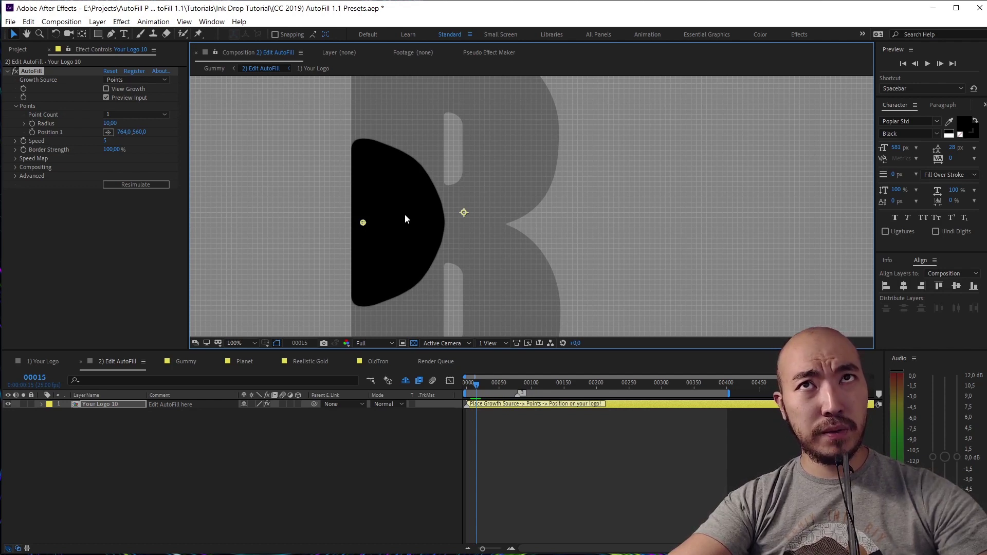
pyautogui.scroll(2, 384, 157)
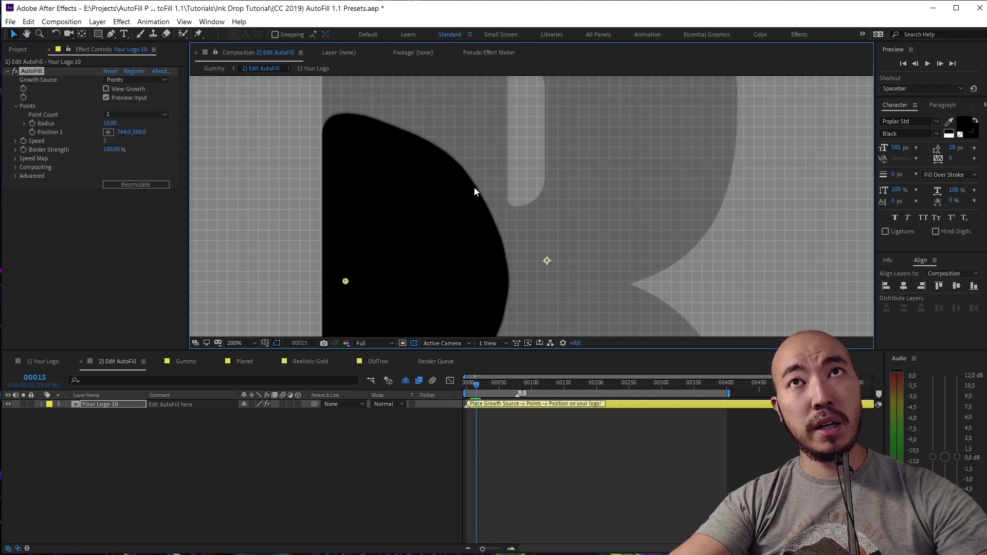
pyautogui.scroll(-5, 496, 227)
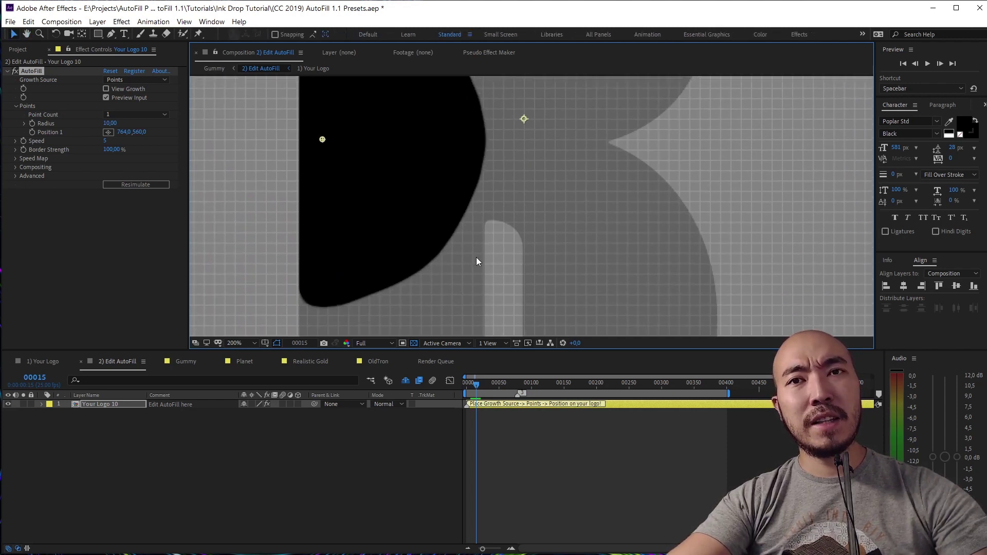
pyautogui.press(',')
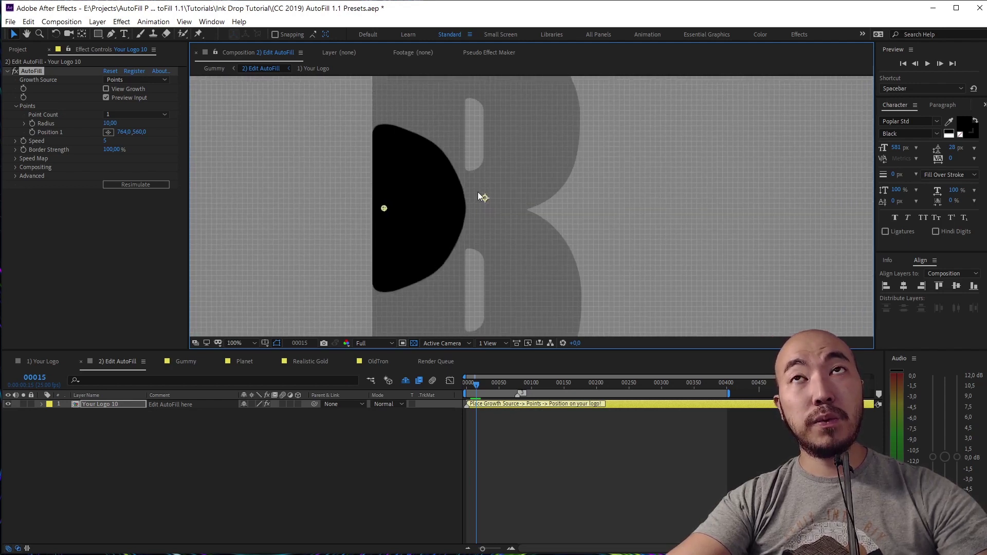
pyautogui.press(',')
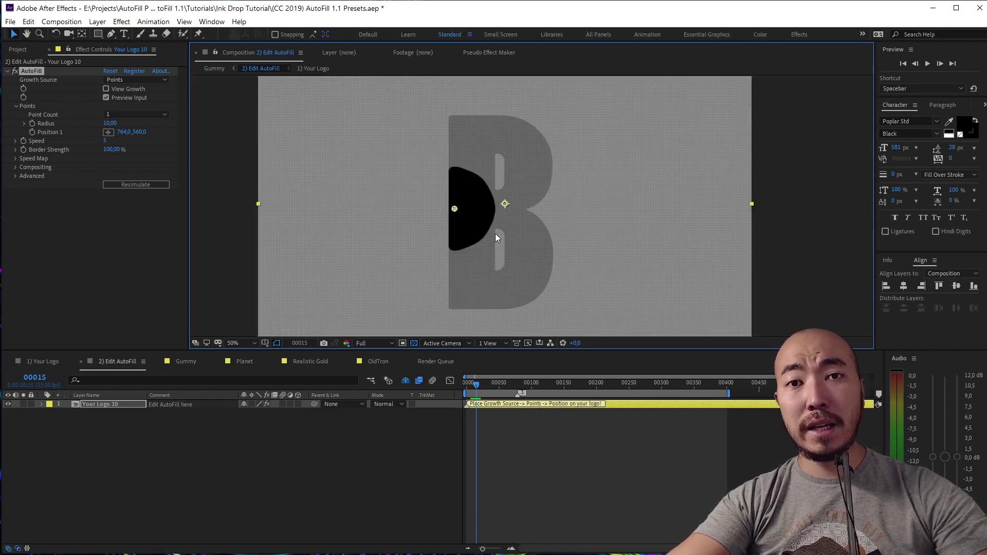
# - Set AutoFill's advanced Blur Radius to 25
pyautogui.click(16, 106)
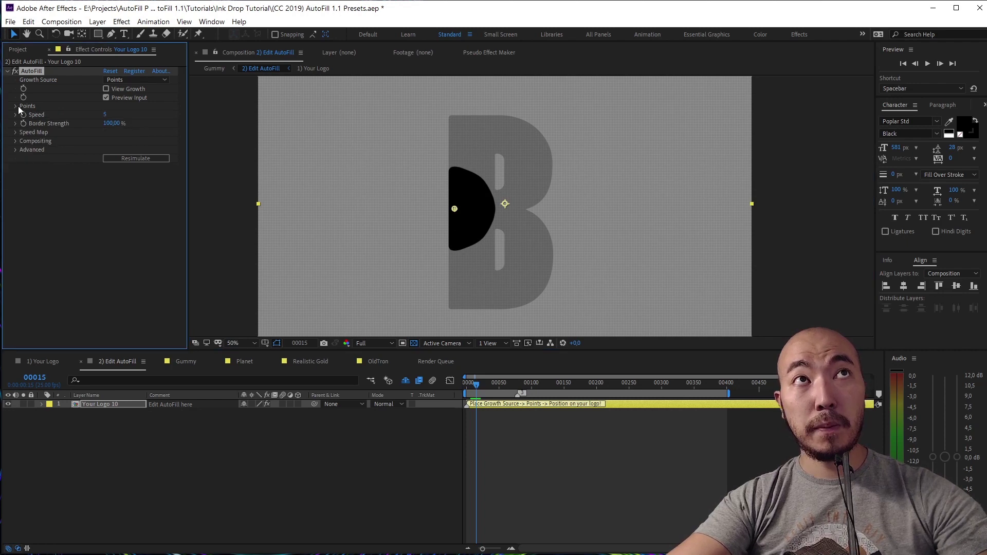
pyautogui.click(16, 149)
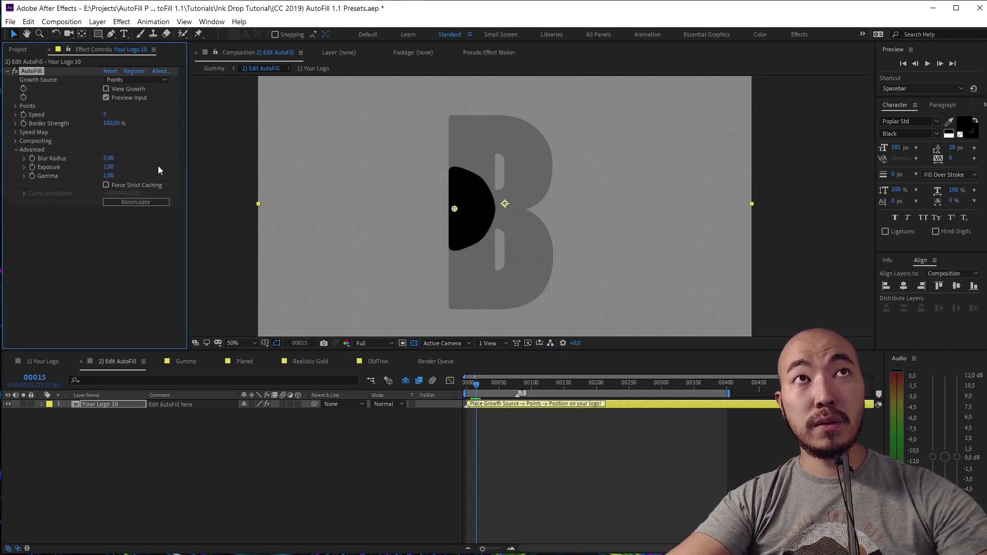
pyautogui.press('.')
pyautogui.click(108, 158)
pyautogui.write('25')
pyautogui.press('Return')
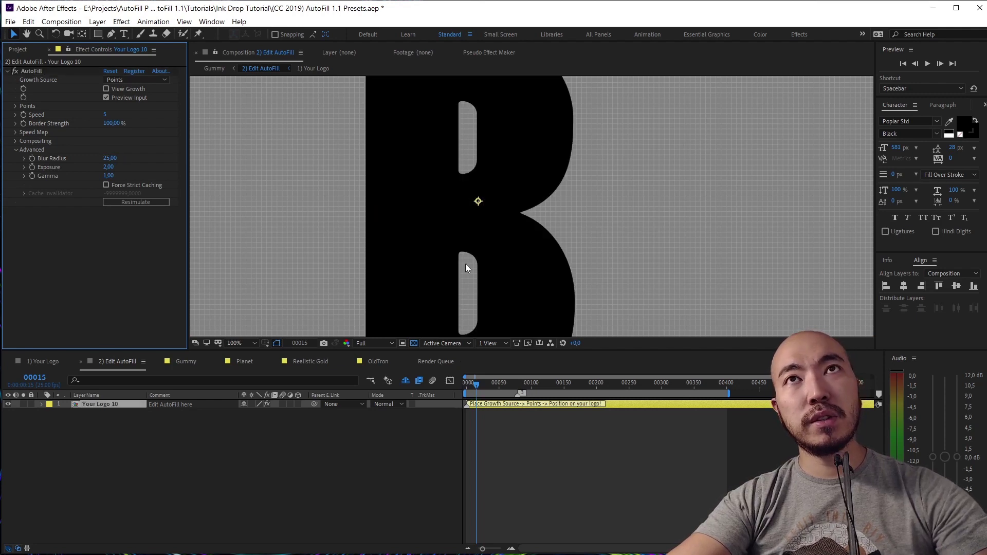
# - Preview the growth from the first frame, set AutoFill's Speed to 1 and play to frame 15
pyautogui.press('Home')
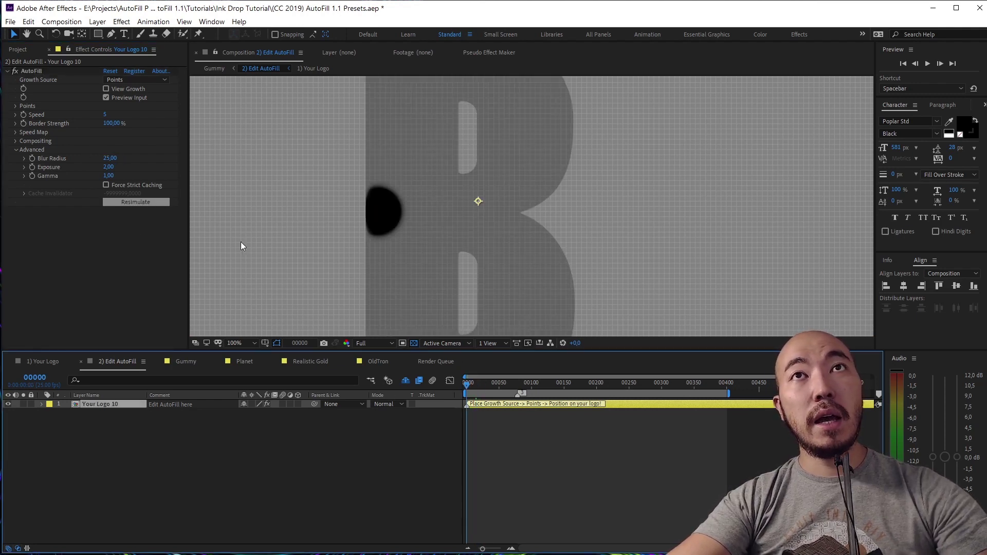
pyautogui.press('space')
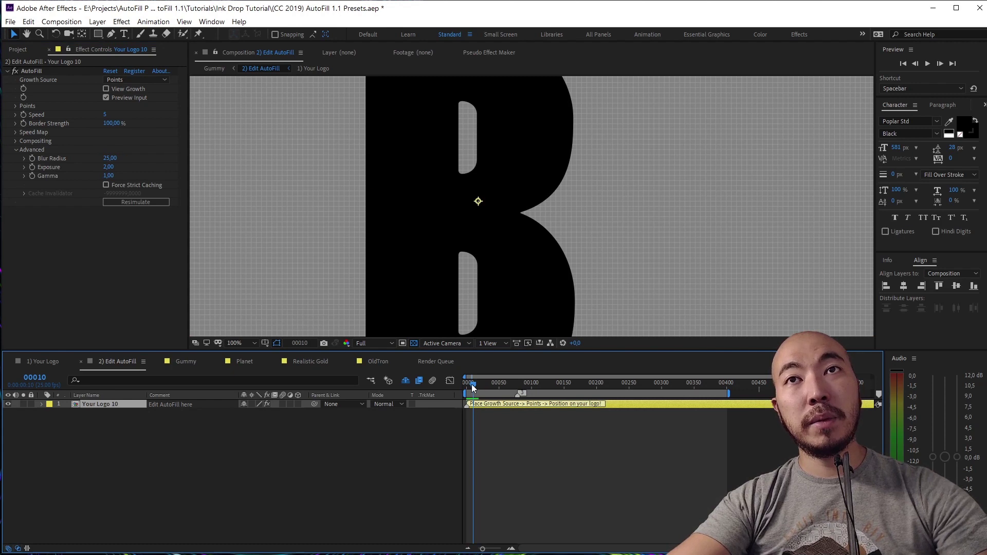
pyautogui.press('Home')
pyautogui.click(51, 260)
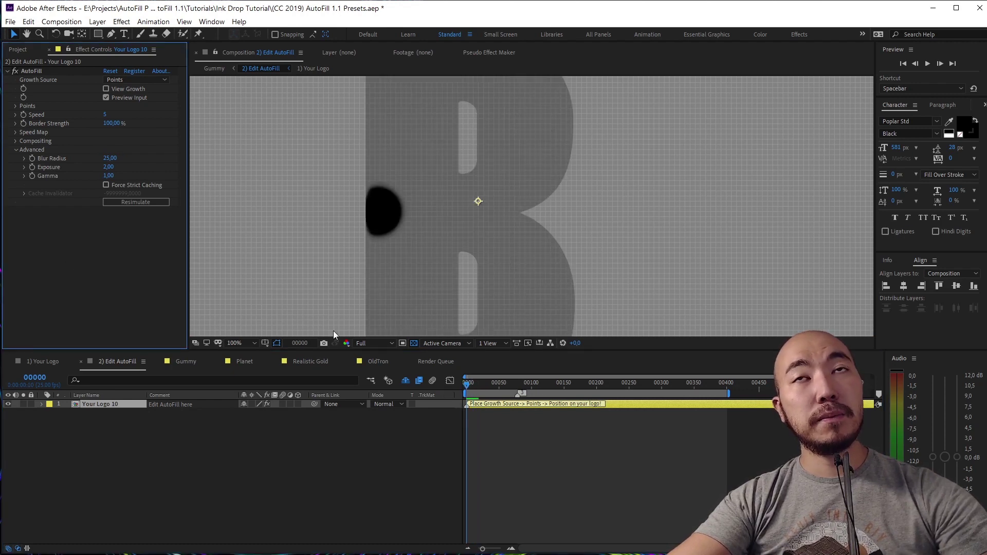
pyautogui.moveTo(474, 384); pyautogui.dragTo(467, 386)
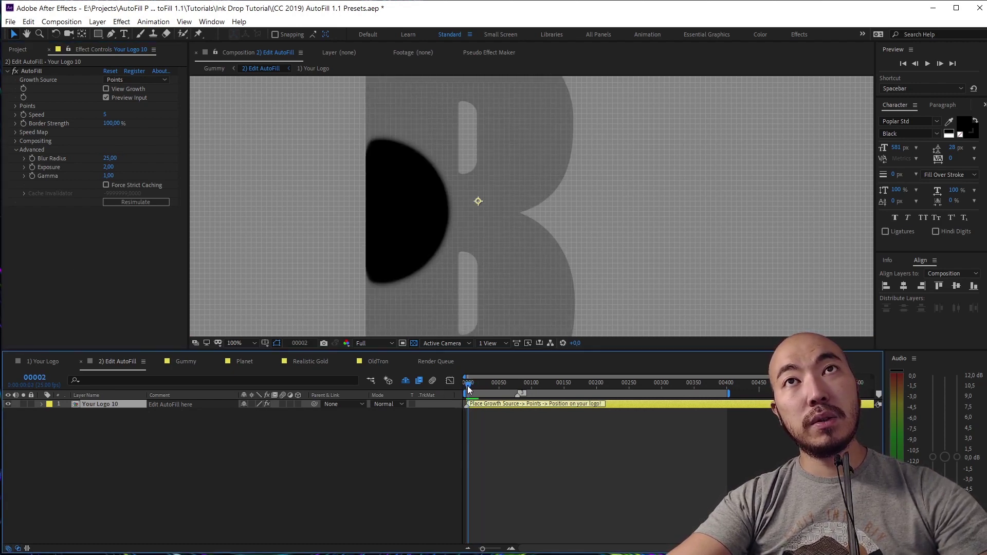
pyautogui.click(105, 115)
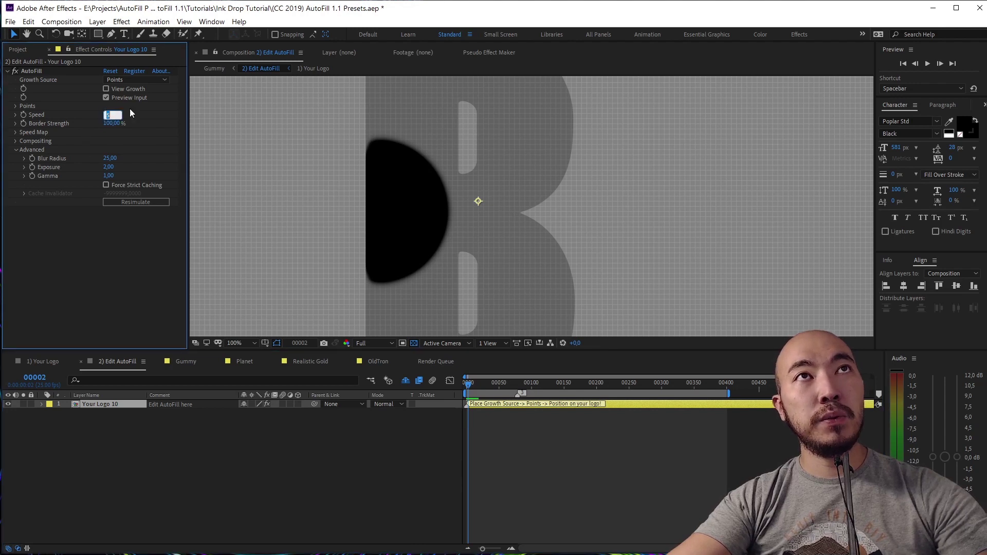
pyautogui.press('space')
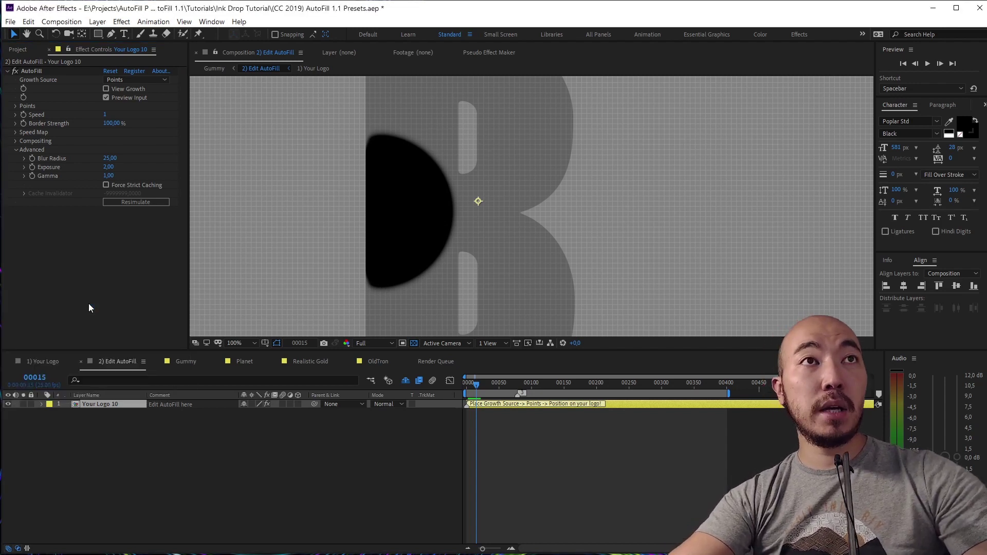
# - Apply the Simple Choker effect to the Your Logo 10 layer with a Choke Matte of 1
pyautogui.click(110, 229)
pyautogui.write('1')
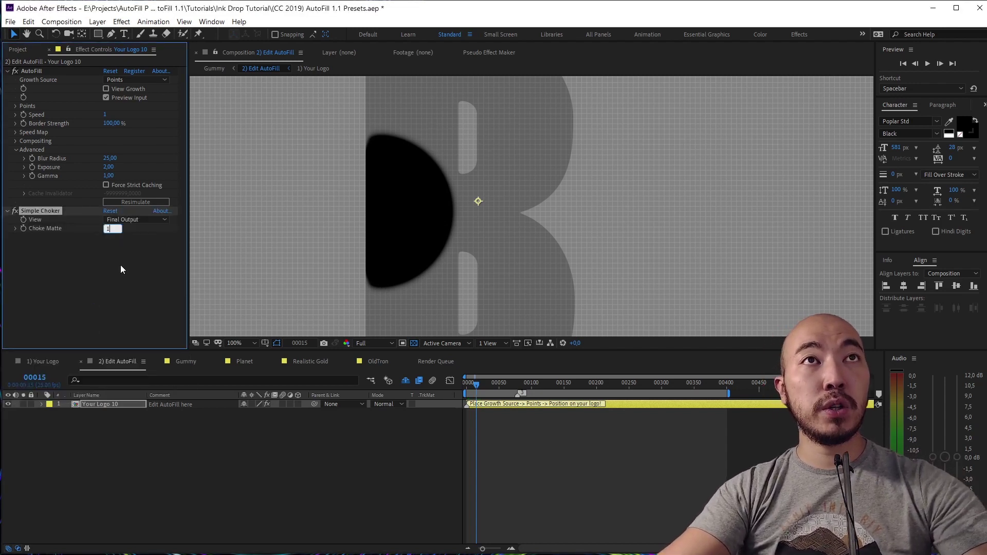
pyautogui.click(131, 258)
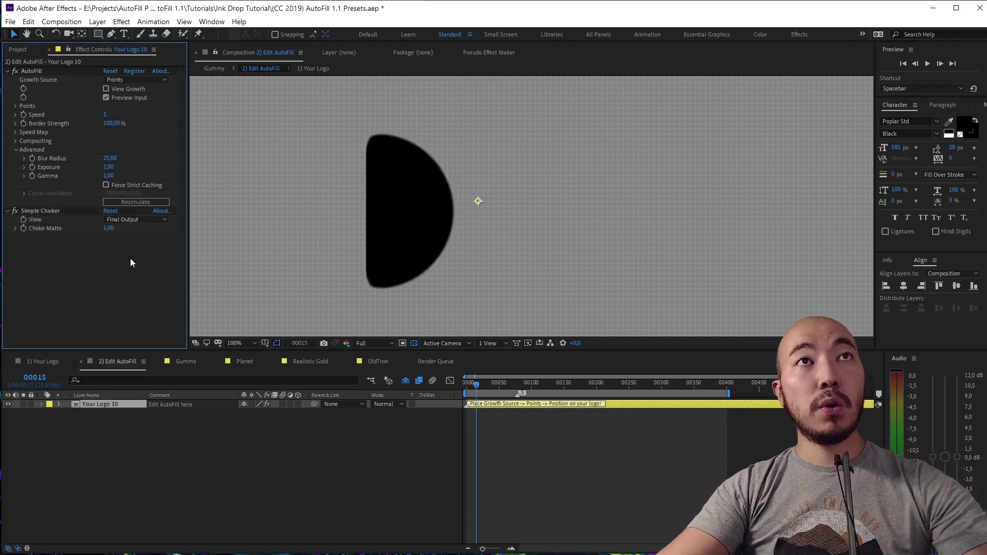
# - Turn off AutoFill's Preview Input and play the growth from the first frame
pyautogui.click(119, 100)
pyautogui.click(393, 474)
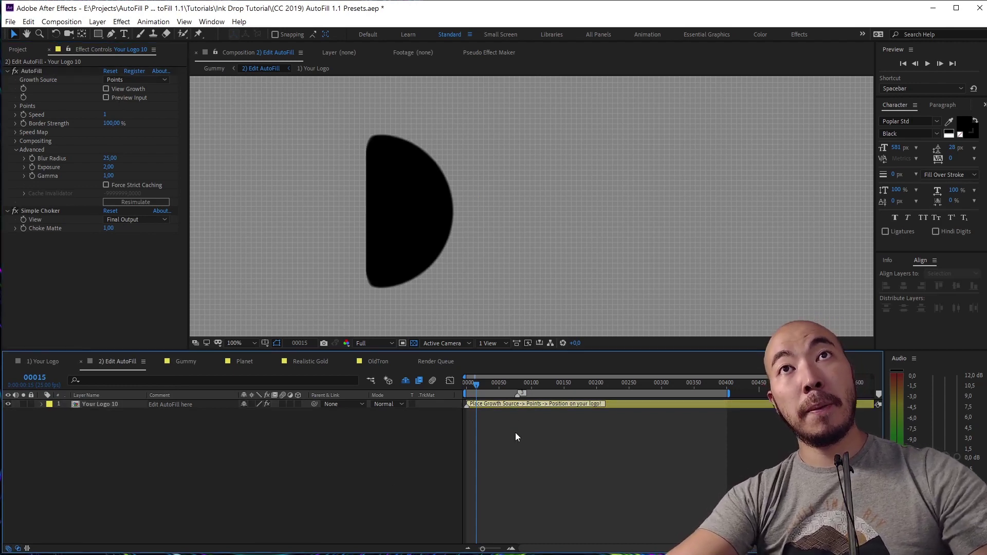
pyautogui.click(465, 382)
pyautogui.press('space')
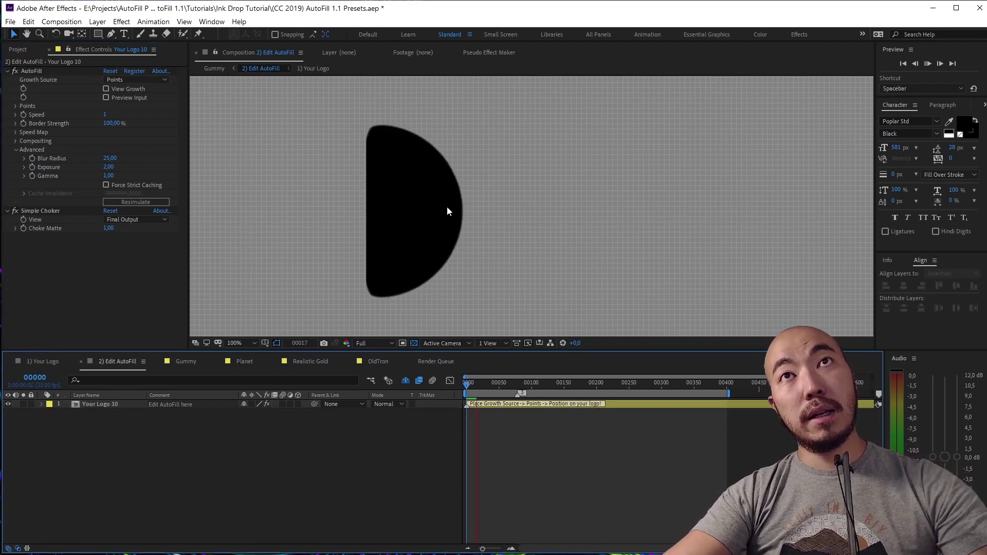
pyautogui.press('space')
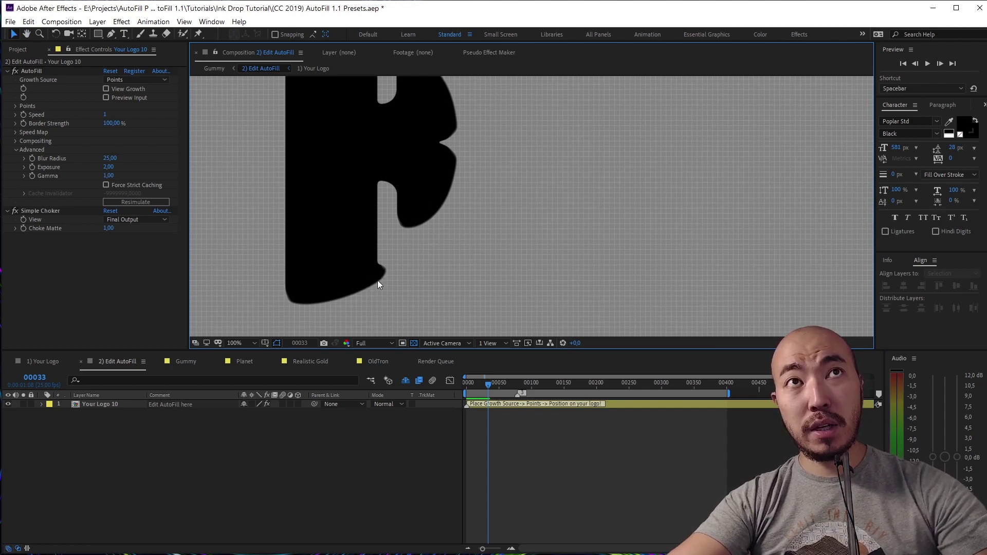
# - Delete the Simple Choker effect from the Your Logo 10 layer
pyautogui.click(45, 211)
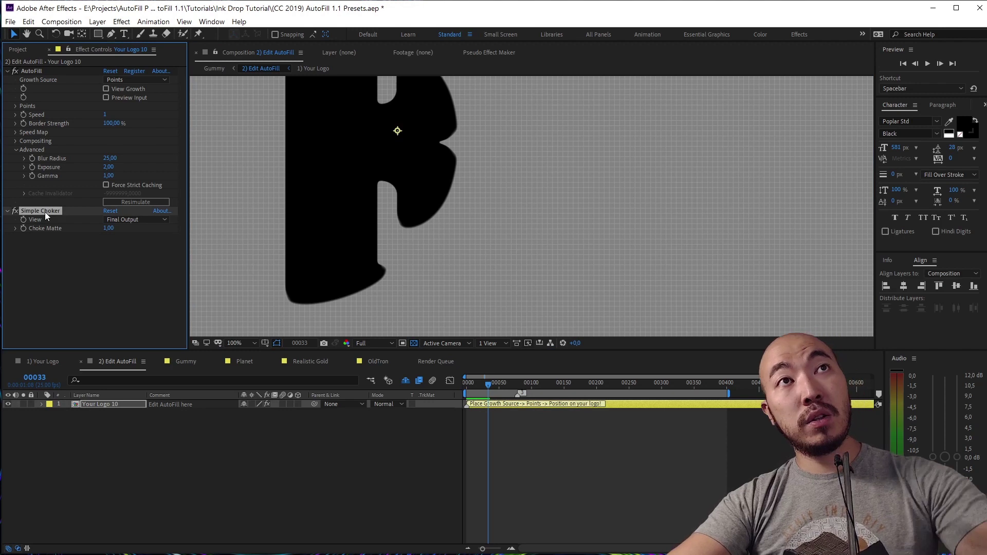
pyautogui.press('Delete')
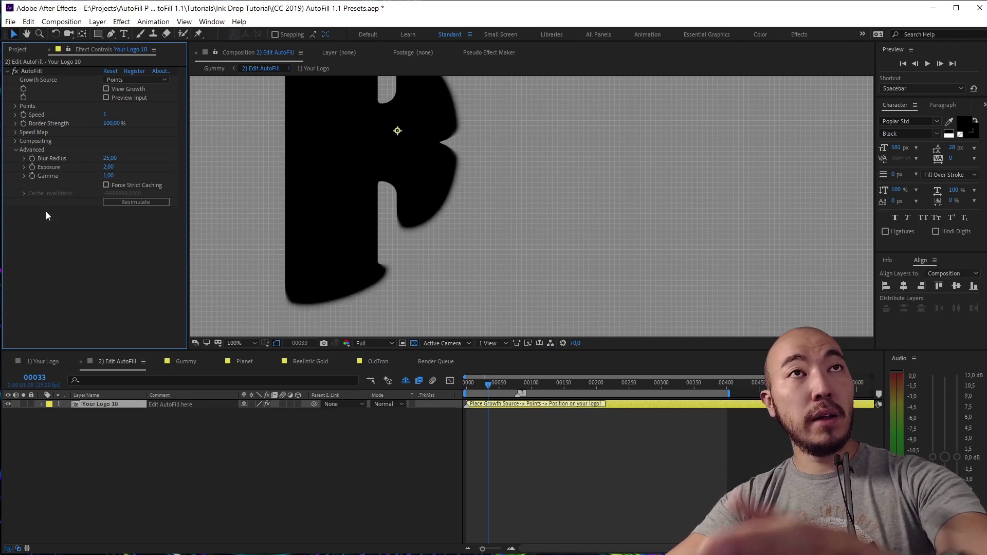
# - Set AutoFill's Blur Radius to 6
pyautogui.click(110, 158)
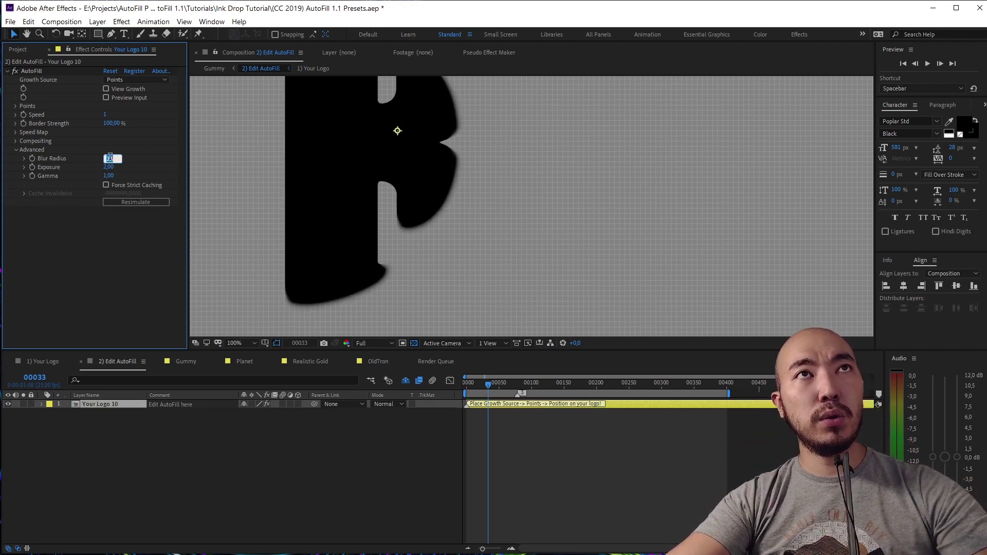
pyautogui.write('6')
pyautogui.press('Return')
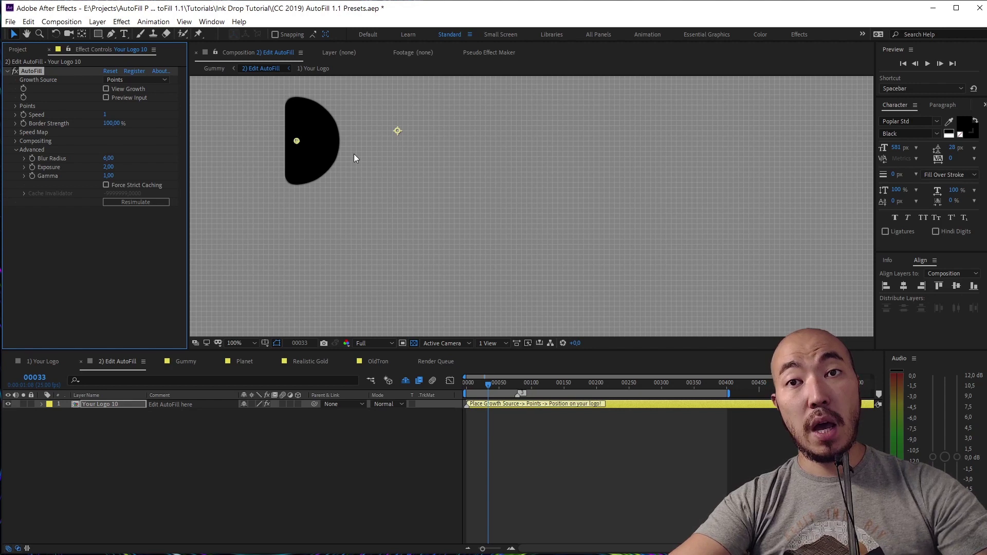
# - In the 1) Your Logo composition, hide the B layer and show the text artwork layer instead
pyautogui.click(48, 360)
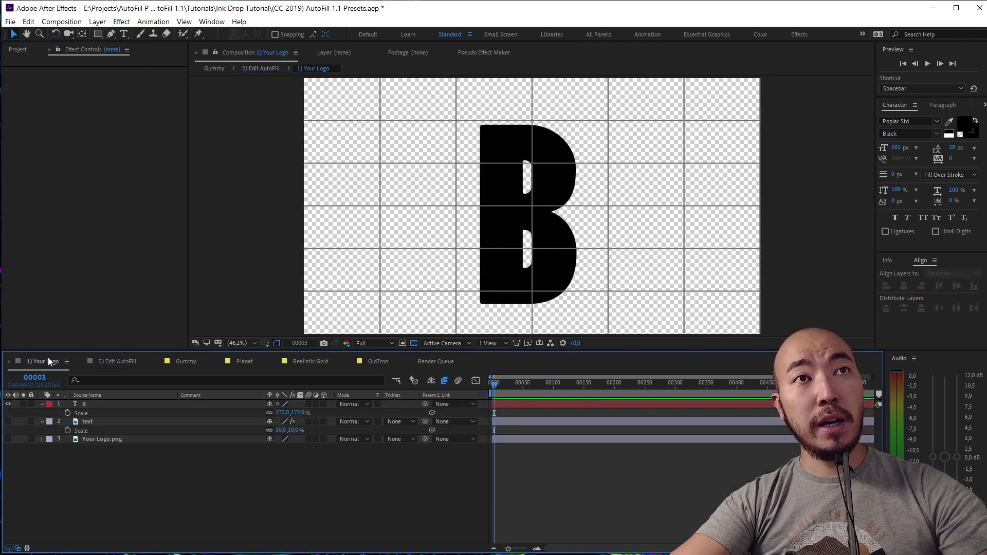
pyautogui.click(8, 404)
pyautogui.click(10, 423)
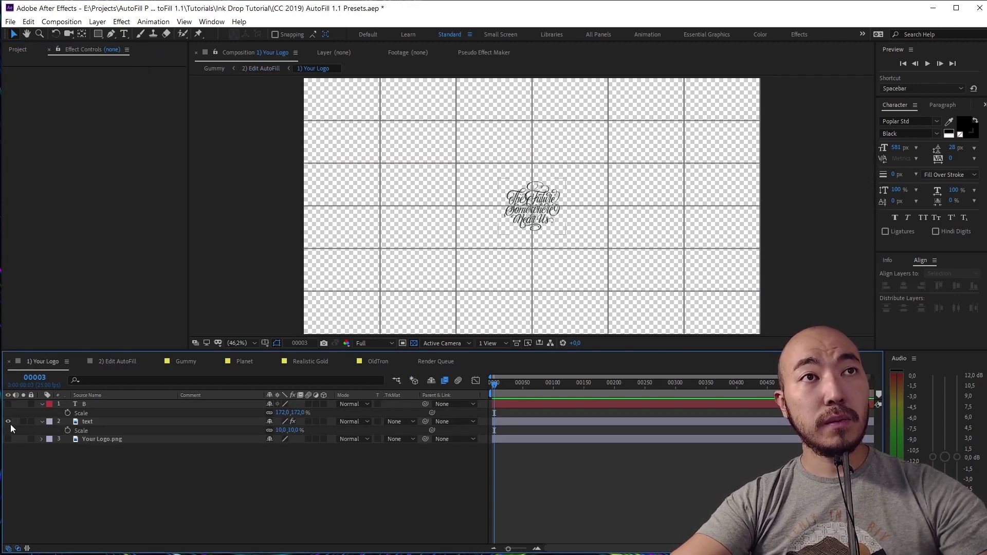
# - In the 2) Edit AutoFill composition, move AutoFill's Position 1 growth point onto the N of "Near", at about 881, 606.5
pyautogui.click(112, 363)
pyautogui.scroll(-3, 470, 279)
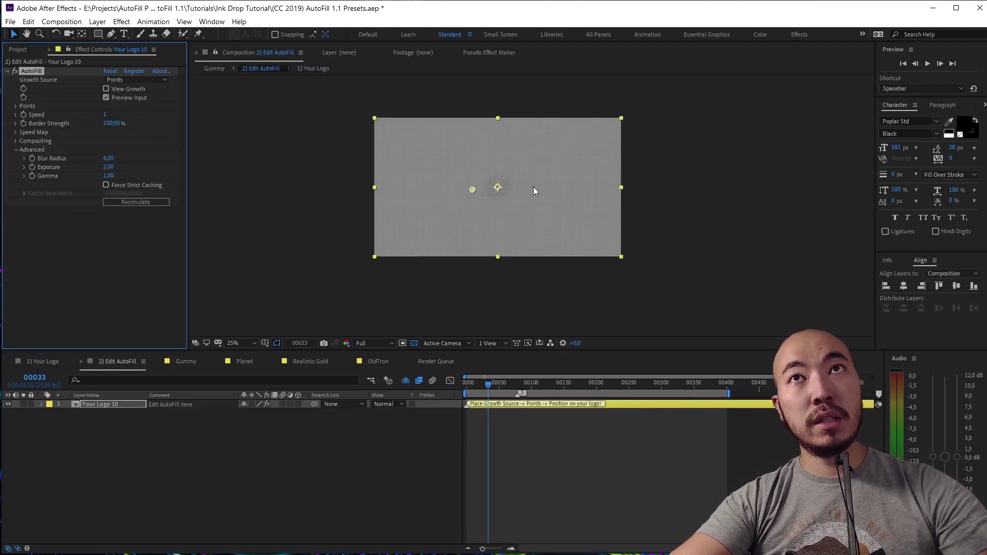
pyautogui.scroll(6, 479, 190)
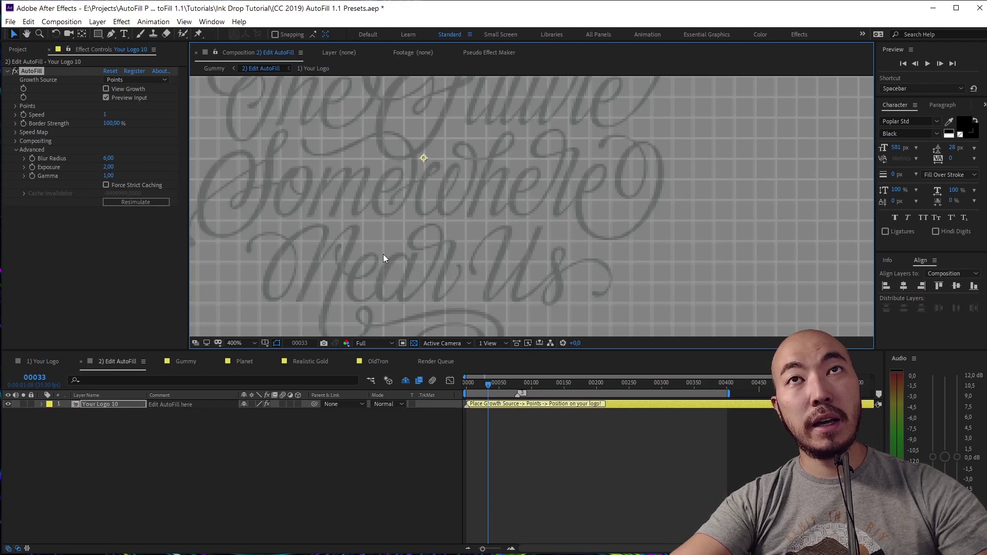
pyautogui.moveTo(381, 242); pyautogui.dragTo(471, 183)
pyautogui.scroll(1, 460, 247)
pyautogui.scroll(-1, 463, 231)
pyautogui.moveTo(463, 224); pyautogui.dragTo(488, 203)
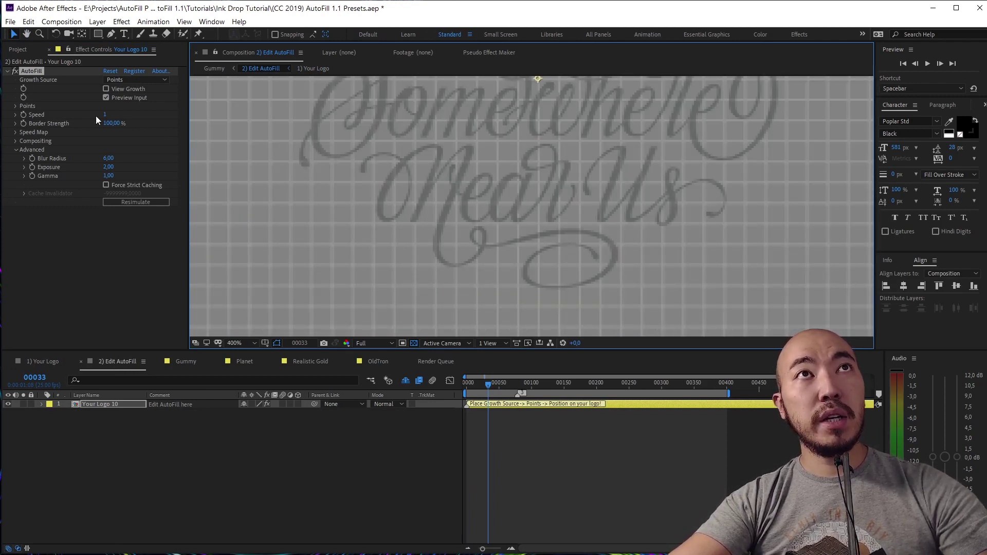
pyautogui.click(15, 106)
pyautogui.click(108, 133)
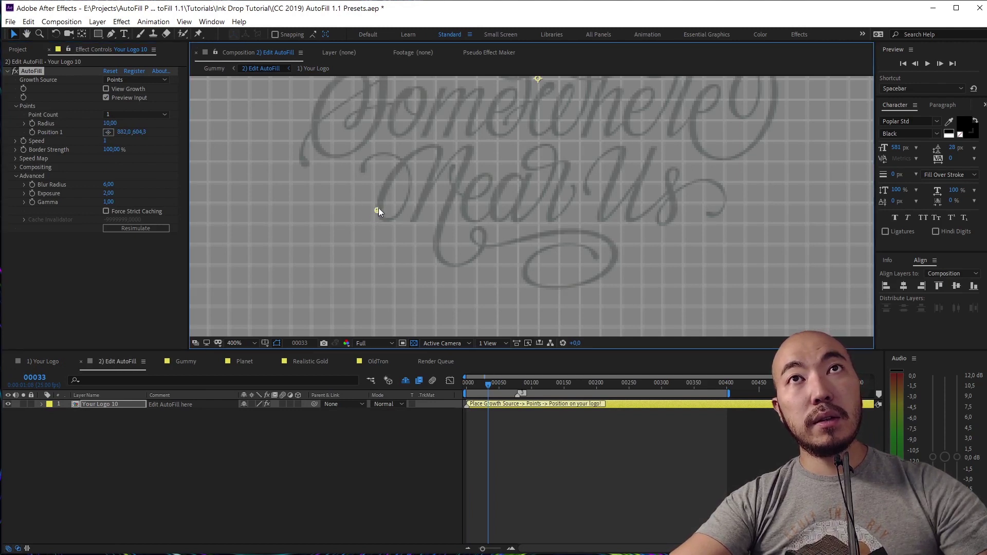
# - Play the text artwork's growth from the first frame, then stop playback
pyautogui.click(471, 384)
pyautogui.press('space')
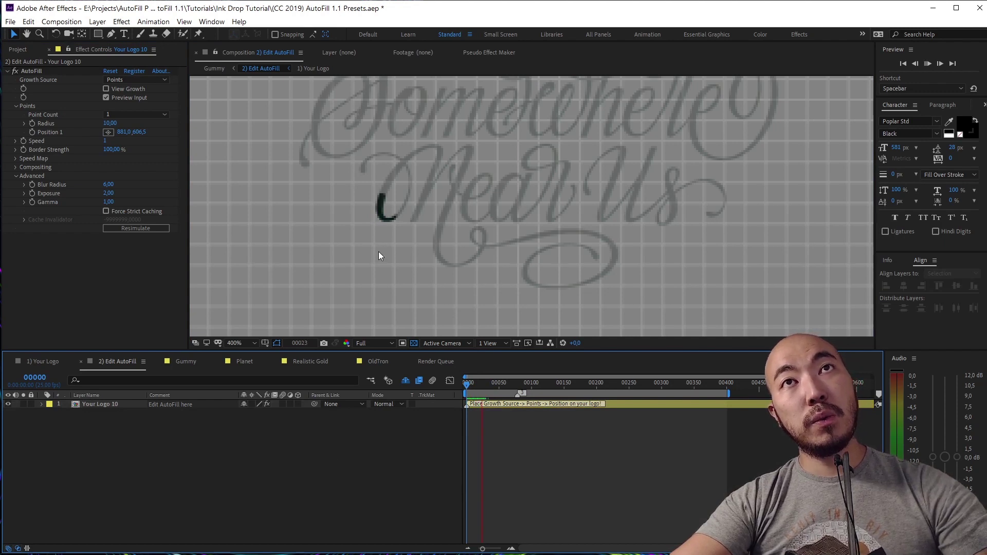
pyautogui.press('space')
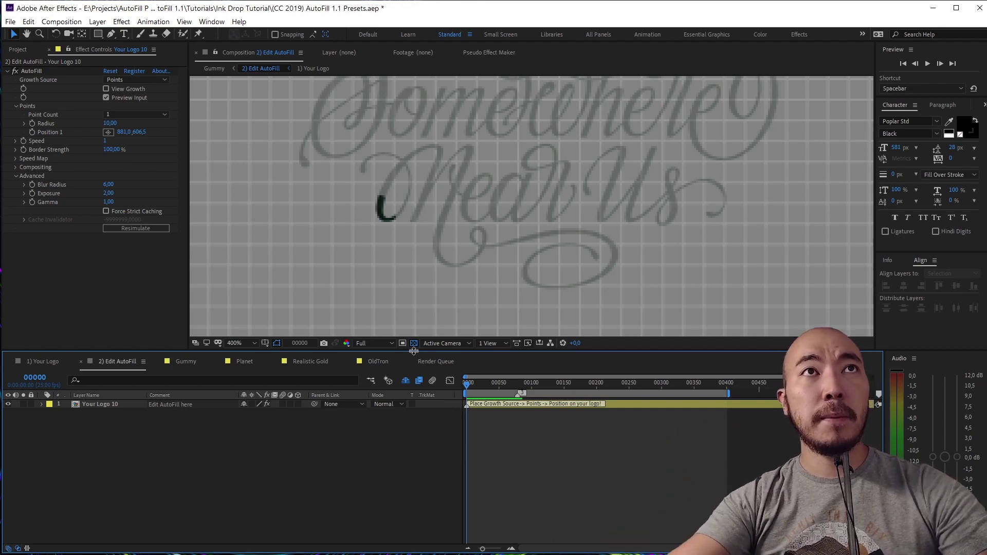
# - Turn off AutoFill's Preview Input and display its speed map
pyautogui.click(16, 159)
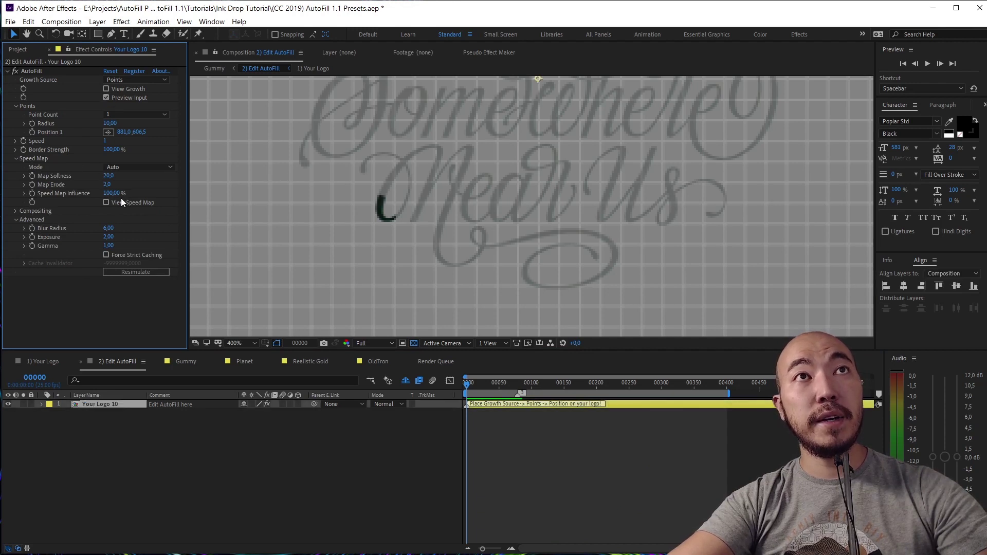
pyautogui.click(106, 98)
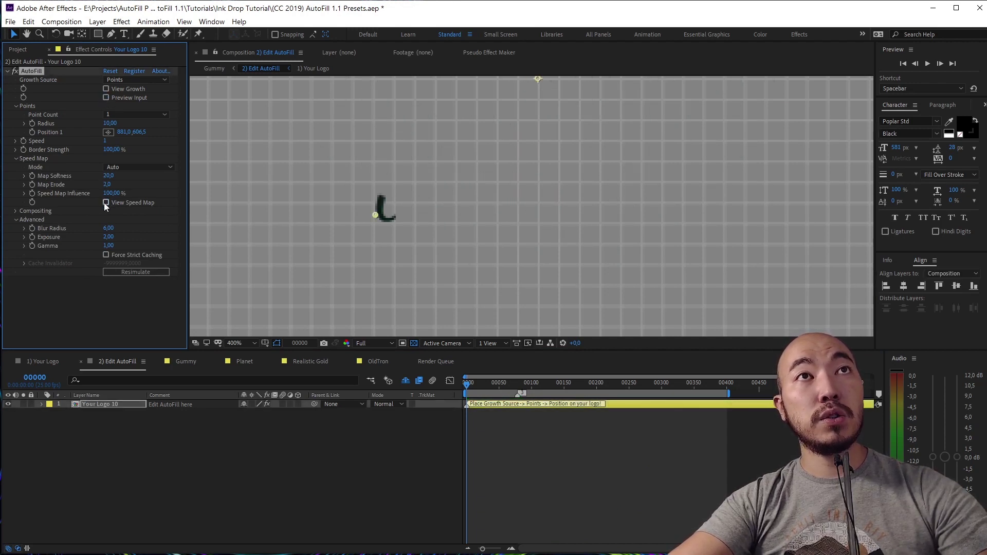
pyautogui.click(106, 203)
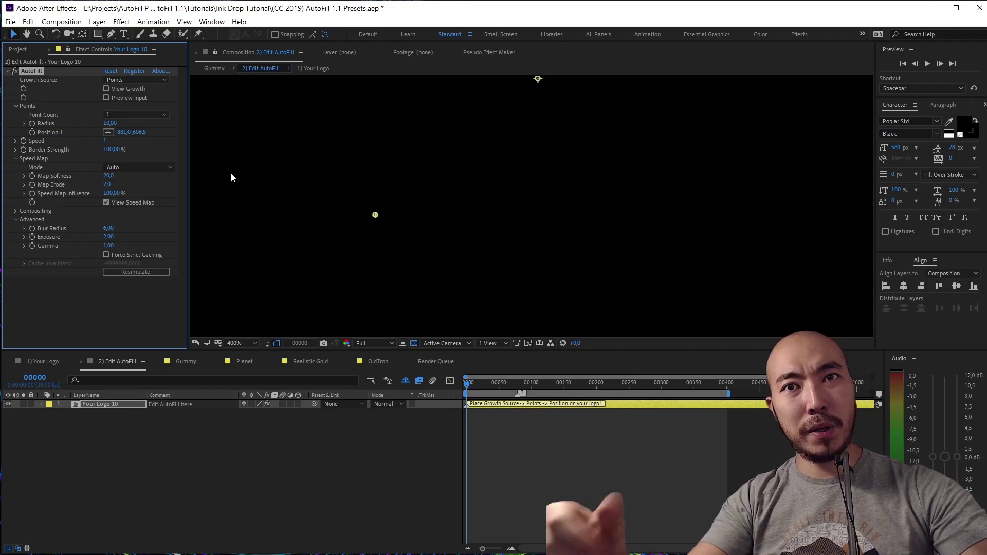
# - Set the speed map's Map Erode to 0
pyautogui.click(107, 184)
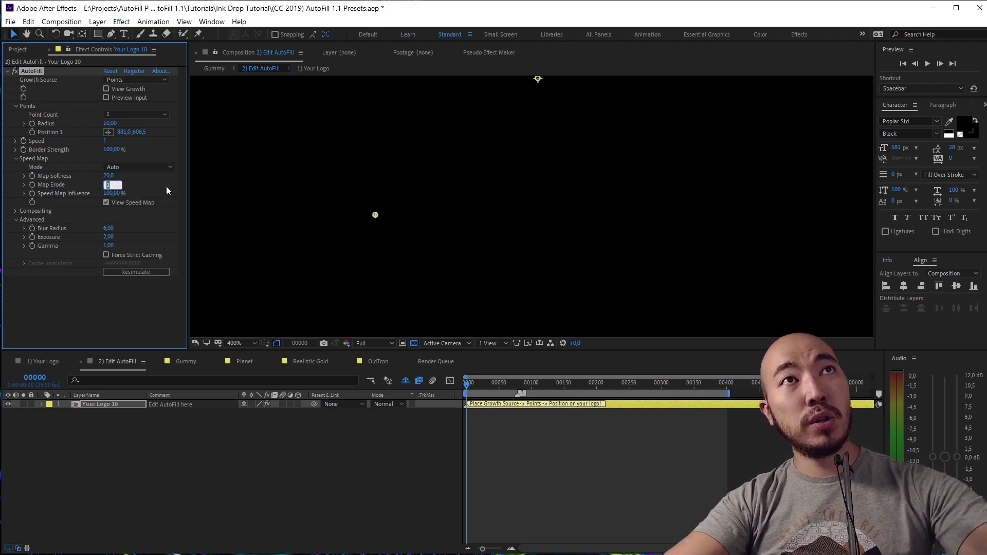
pyautogui.write('0')
pyautogui.press('Return')
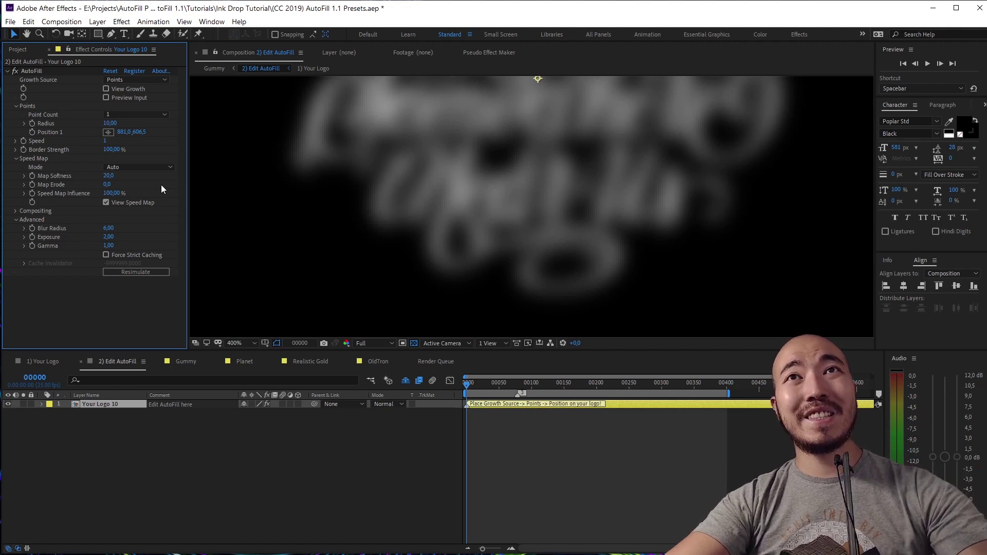
# - Turn off View Speed Map, turn Preview Input back on and play the growth
pyautogui.click(106, 203)
pyautogui.click(106, 98)
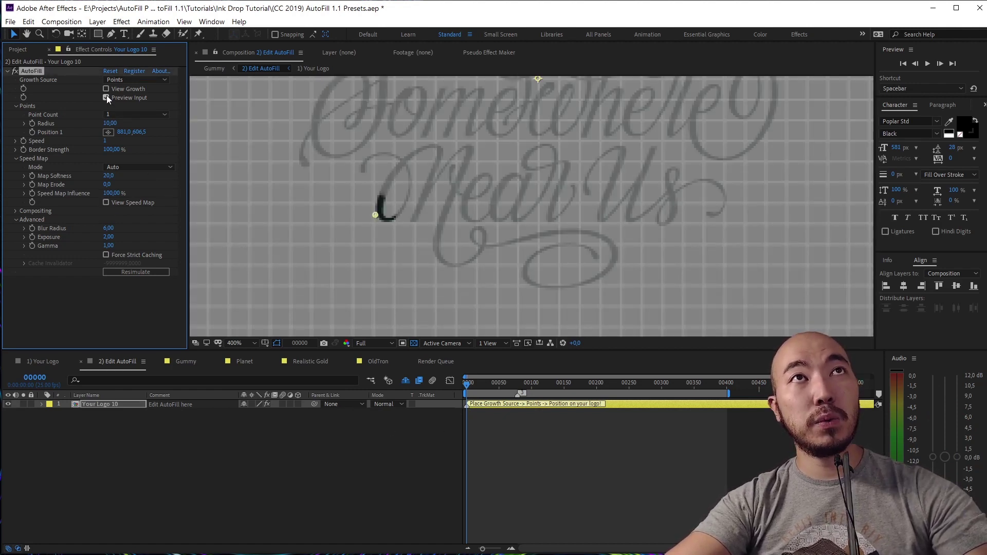
pyautogui.press('space')
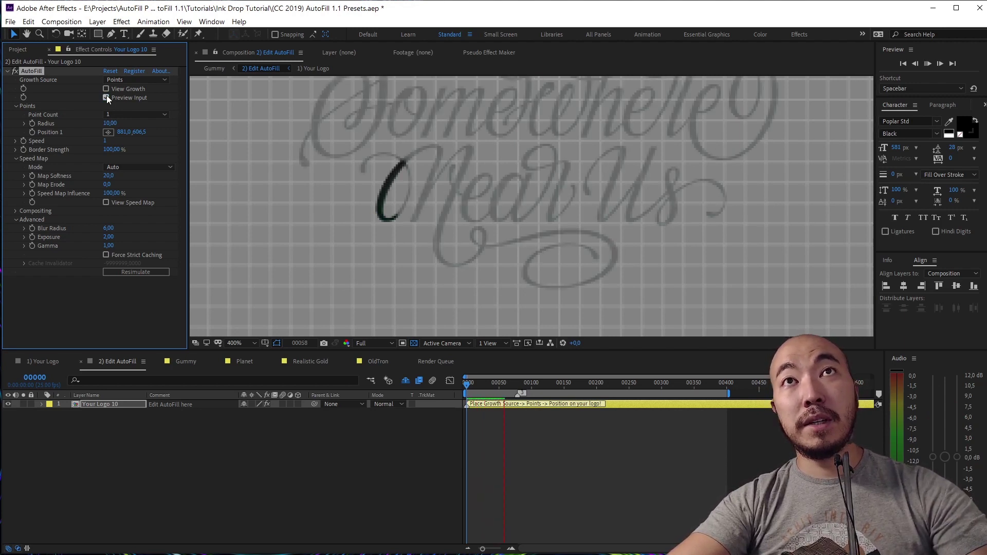
pyautogui.press('space')
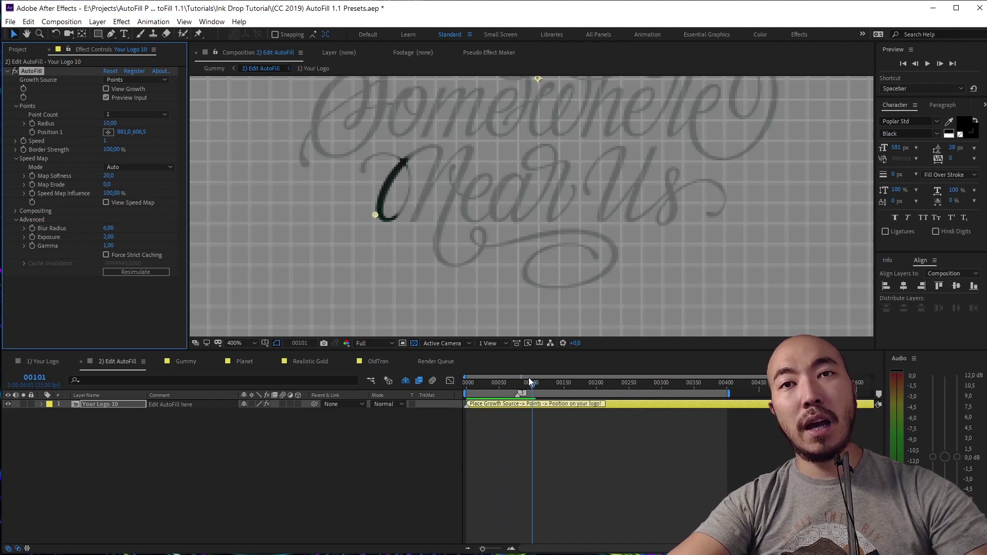
# - Display the speed map at frame 55 and examine how it covers the thin strokes around "Near Us"
pyautogui.click(502, 384)
pyautogui.click(106, 202)
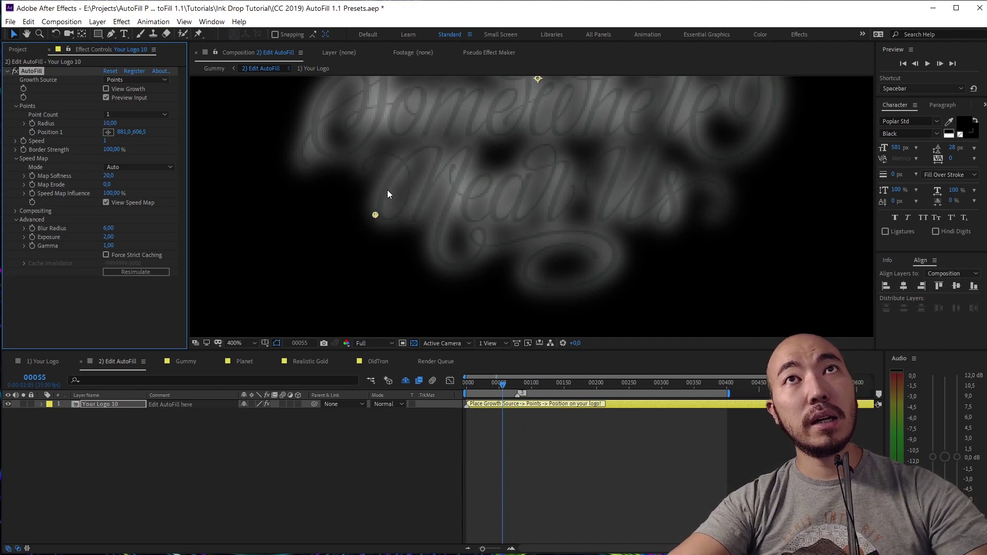
pyautogui.scroll(4, 455, 205)
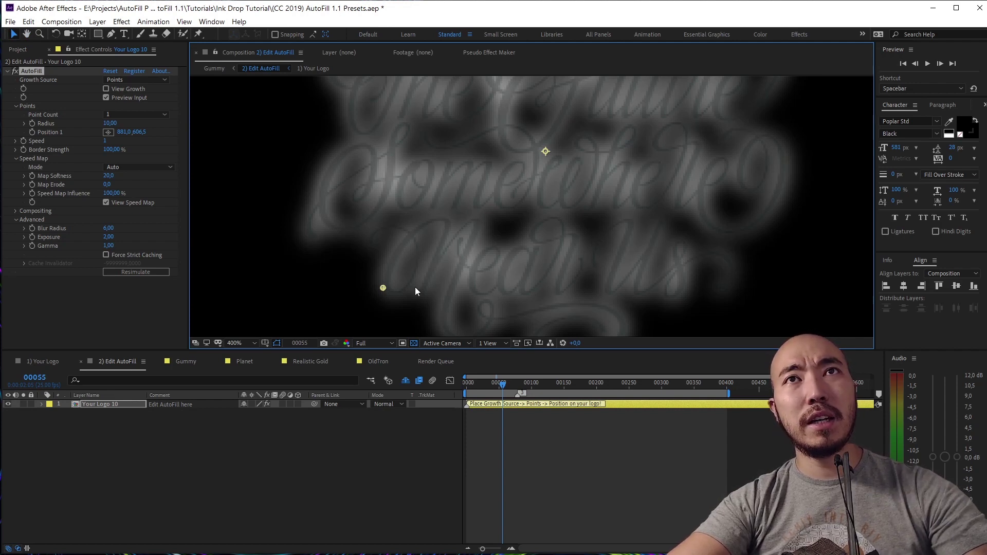
pyautogui.scroll(2, 452, 292)
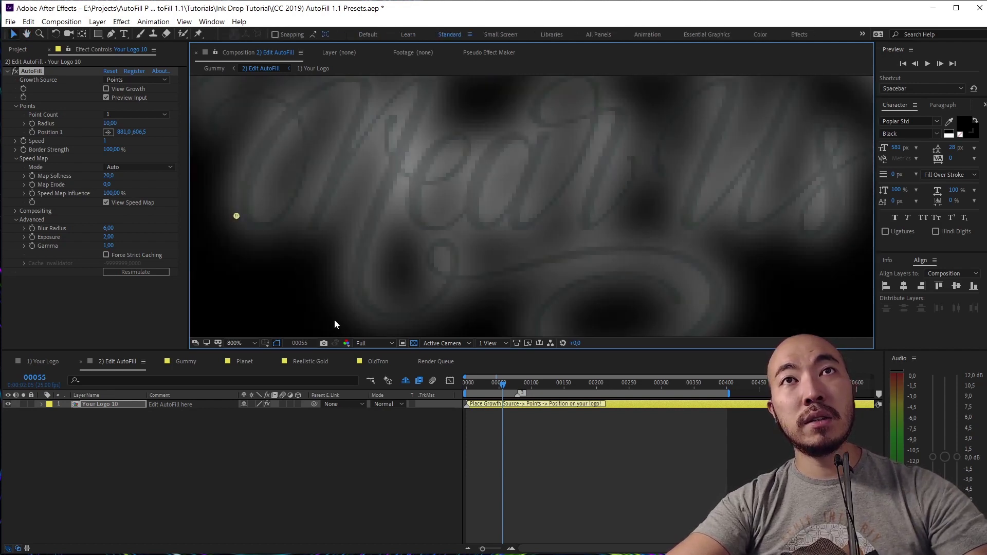
pyautogui.scroll(-2, 419, 320)
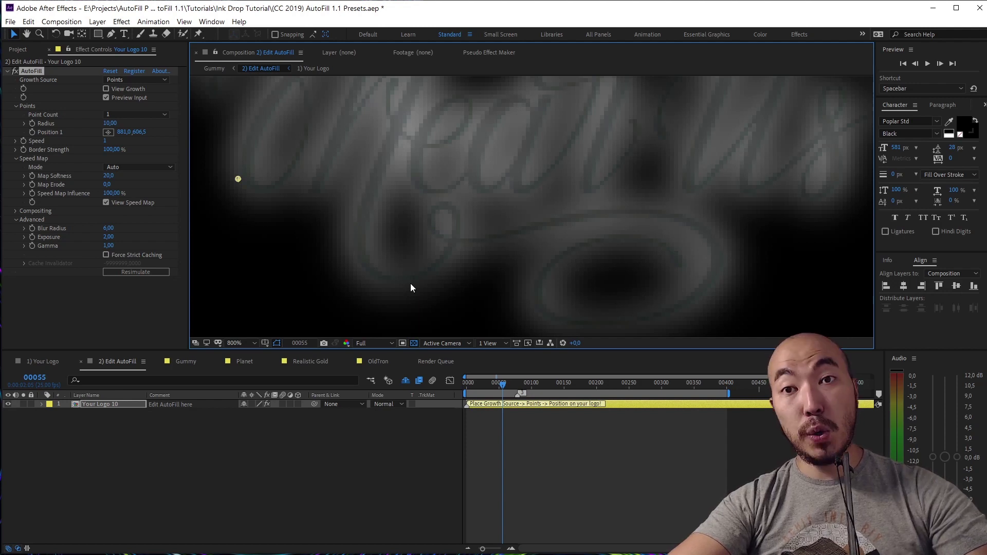
# - Try the None mode for the speed map and return it to Auto
pyautogui.click(148, 168)
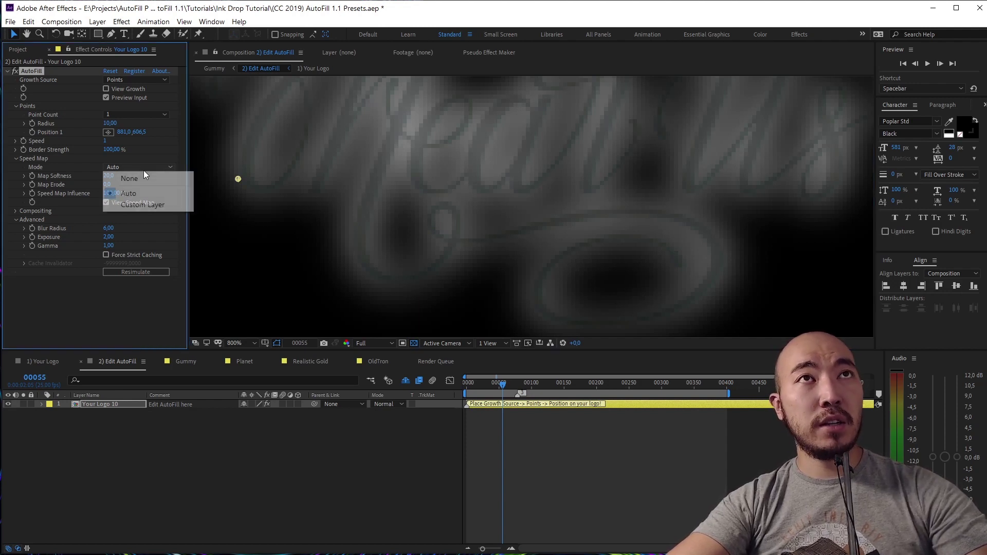
pyautogui.click(144, 177)
pyautogui.click(116, 168)
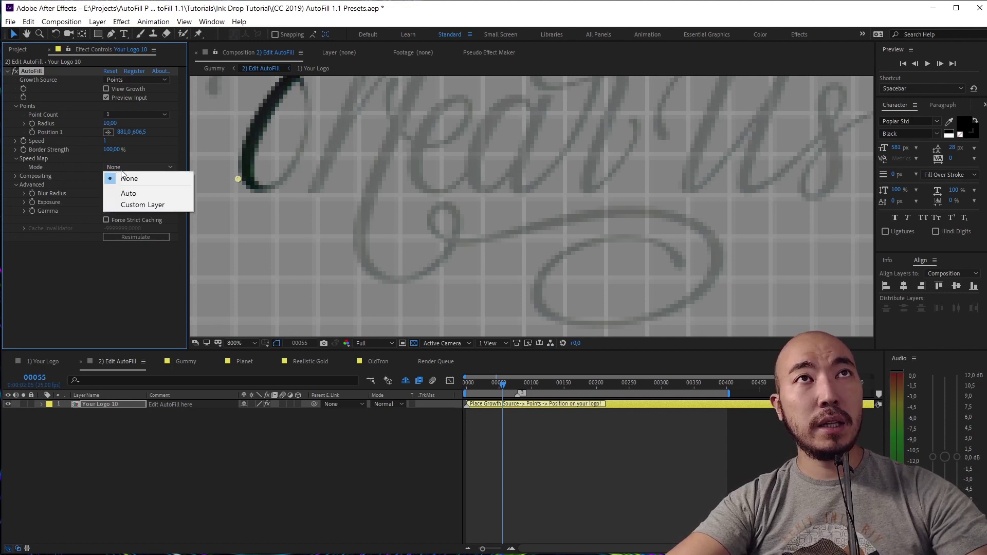
pyautogui.click(166, 194)
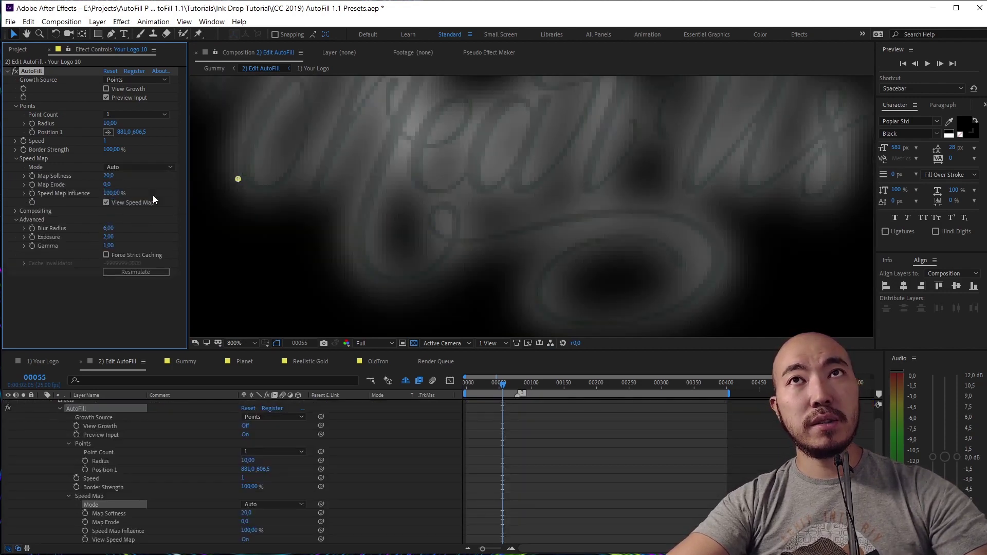
# - Set the speed map's Map Softness to 2 and check the map over the "Near Us" lettering
pyautogui.moveTo(113, 180); pyautogui.dragTo(12, 180)
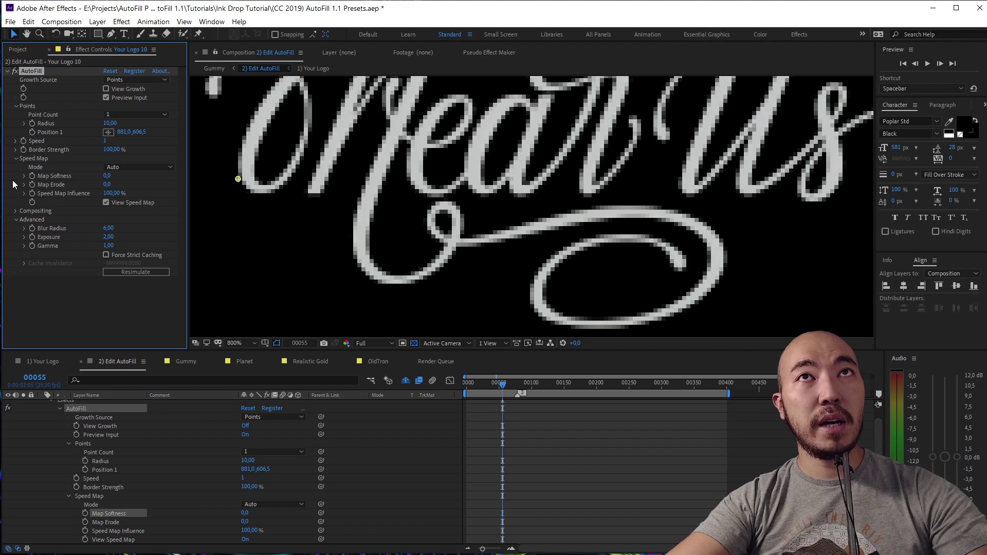
pyautogui.click(107, 176)
pyautogui.write('2')
pyautogui.click(155, 180)
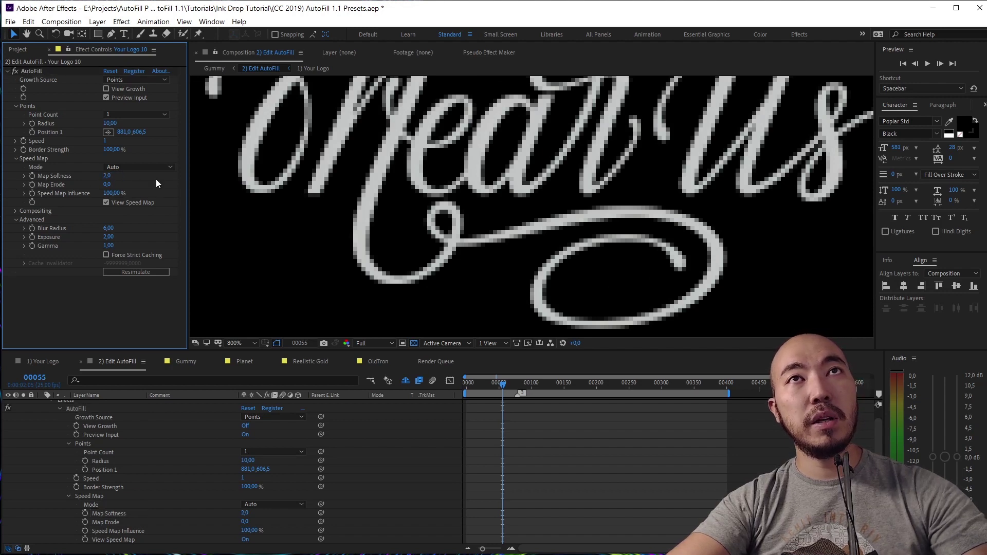
pyautogui.moveTo(548, 159); pyautogui.dragTo(523, 242)
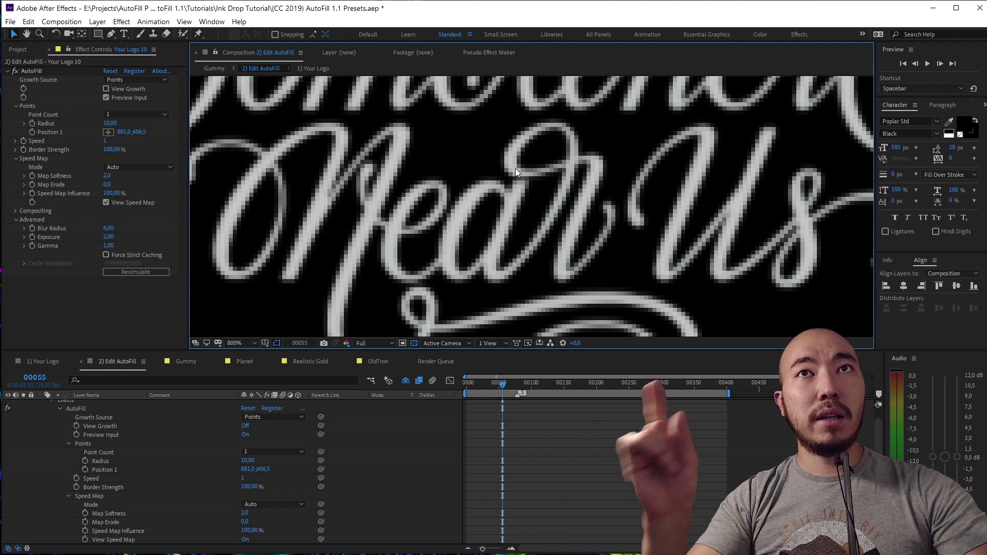
# - Turn off View Speed Map and play the growth from the first frame to check the lettering and its bottom flourish
pyautogui.click(107, 202)
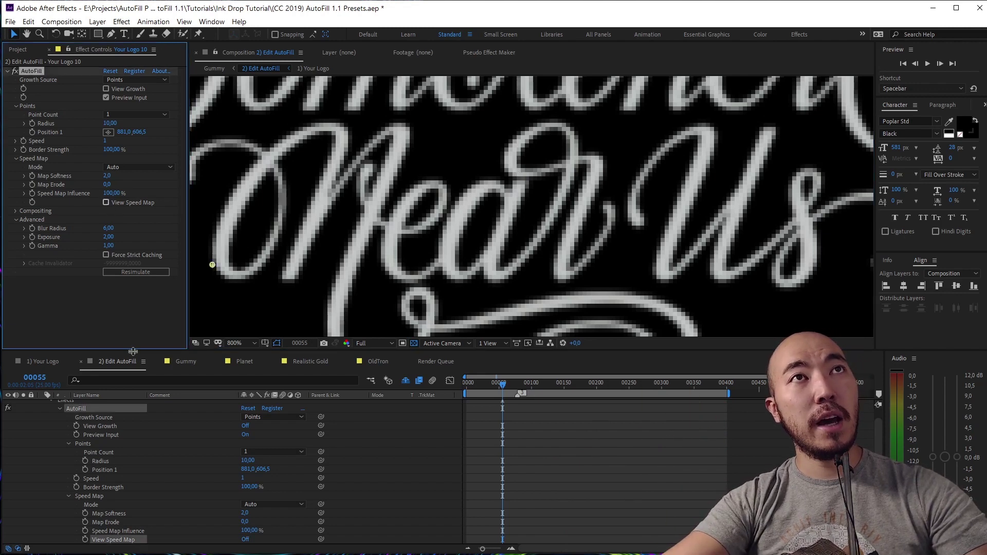
pyautogui.press('space')
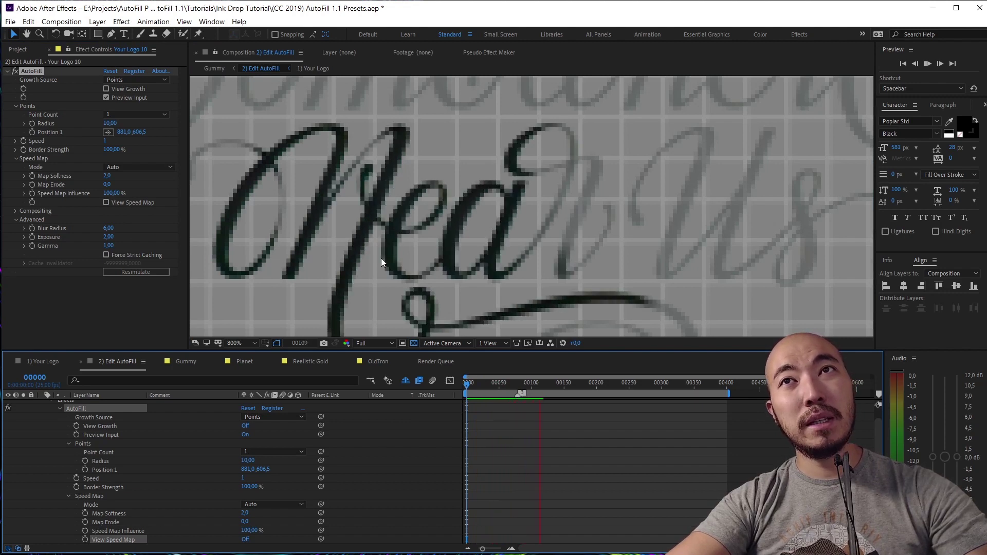
pyautogui.press('space')
pyautogui.moveTo(521, 211)
pyautogui.mouseDown()
pyautogui.moveTo(487, 130)
pyautogui.moveTo(488, 144)
pyautogui.mouseUp()
pyautogui.press('space')
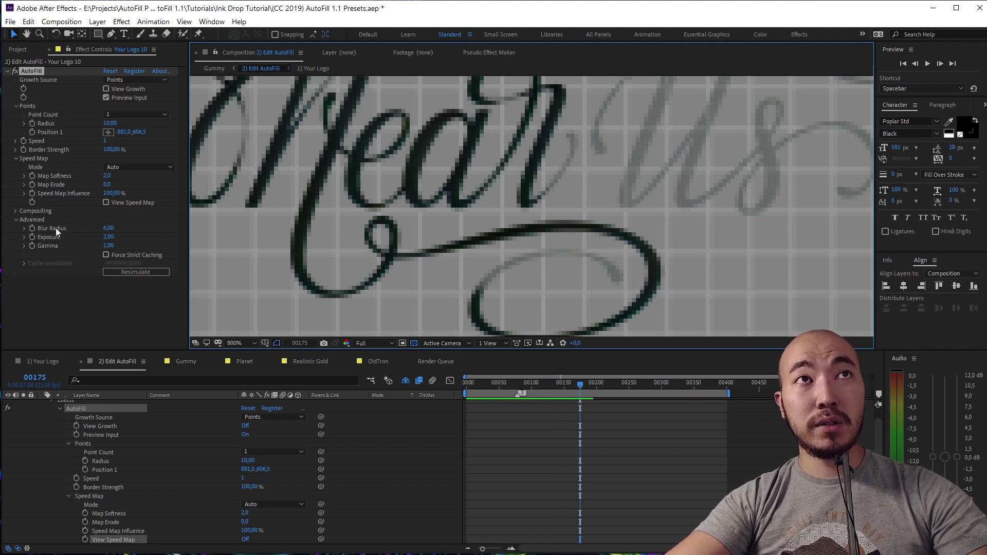
# - Return to the first frame, set AutoFill's Blur Radius to 2 and play the growth
pyautogui.click(112, 228)
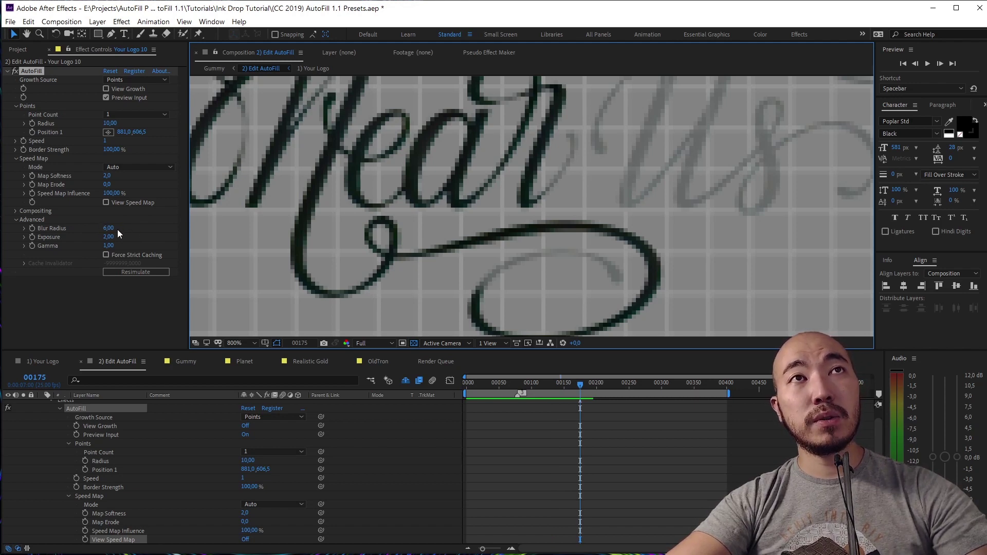
pyautogui.moveTo(571, 257); pyautogui.dragTo(510, 268)
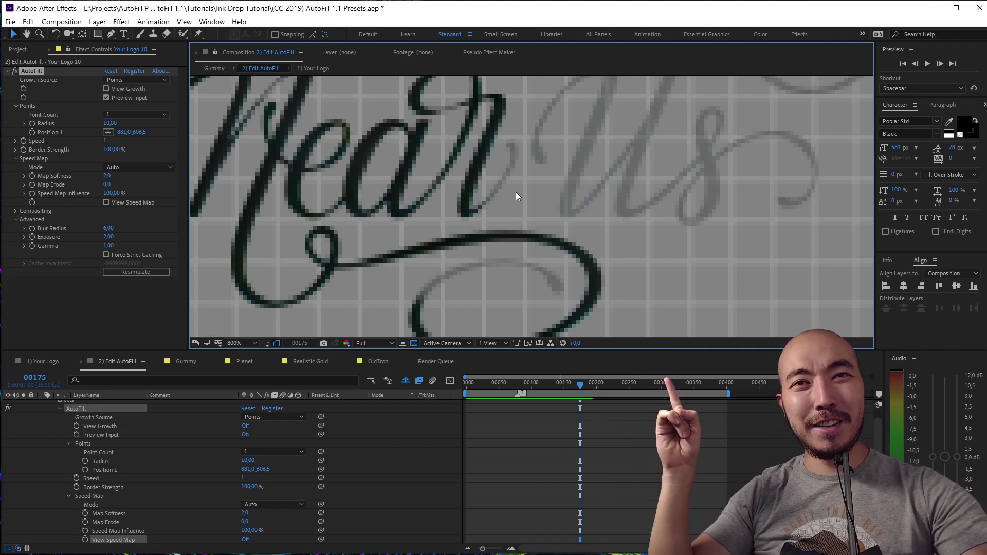
pyautogui.click(110, 229)
pyautogui.moveTo(514, 385); pyautogui.dragTo(377, 391)
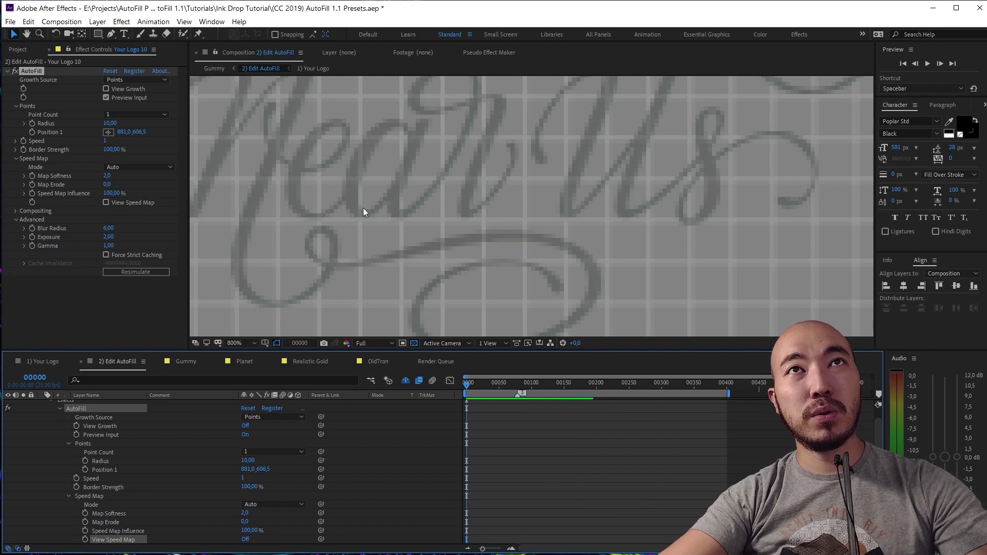
pyautogui.moveTo(363, 210); pyautogui.dragTo(516, 236)
pyautogui.click(108, 228)
pyautogui.write('2')
pyautogui.press('Return')
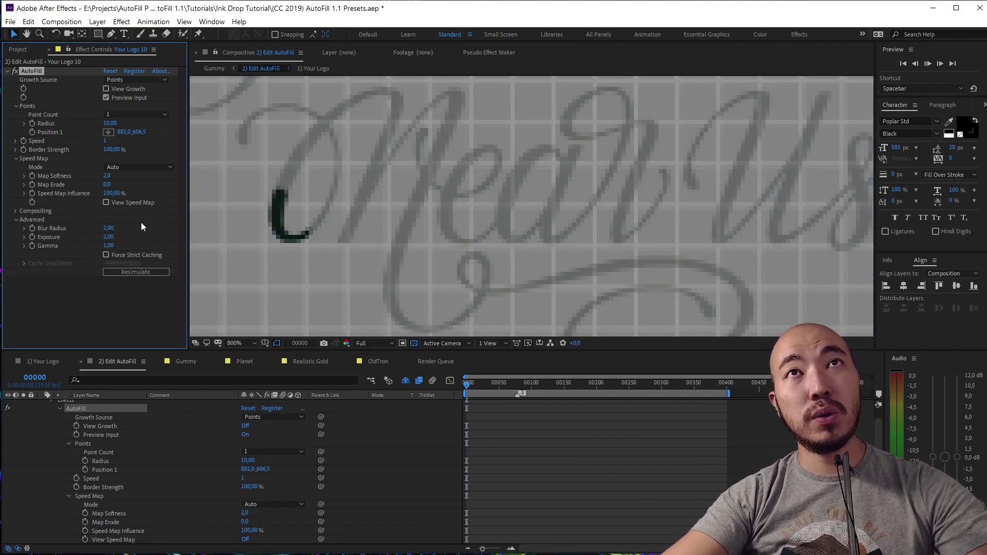
pyautogui.press('space')
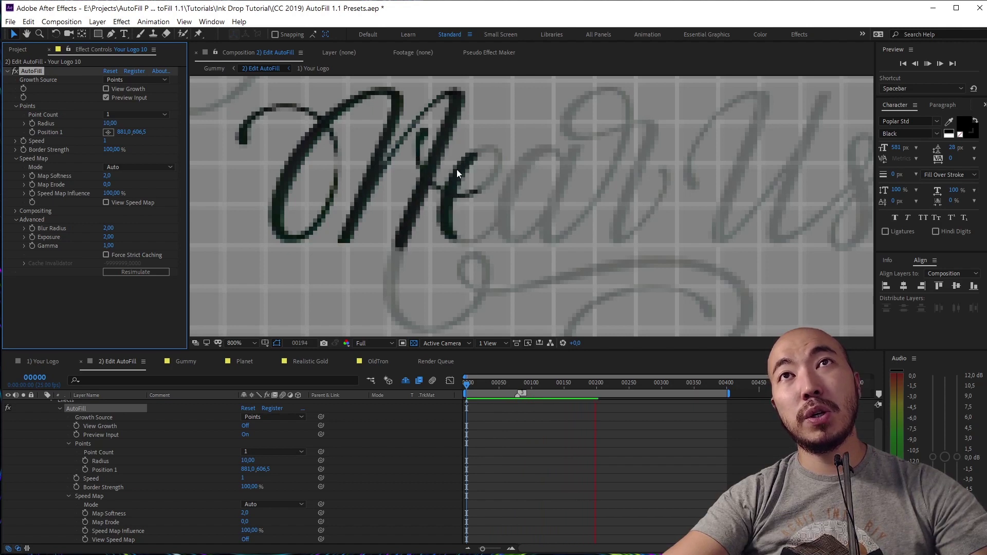
pyautogui.press('space')
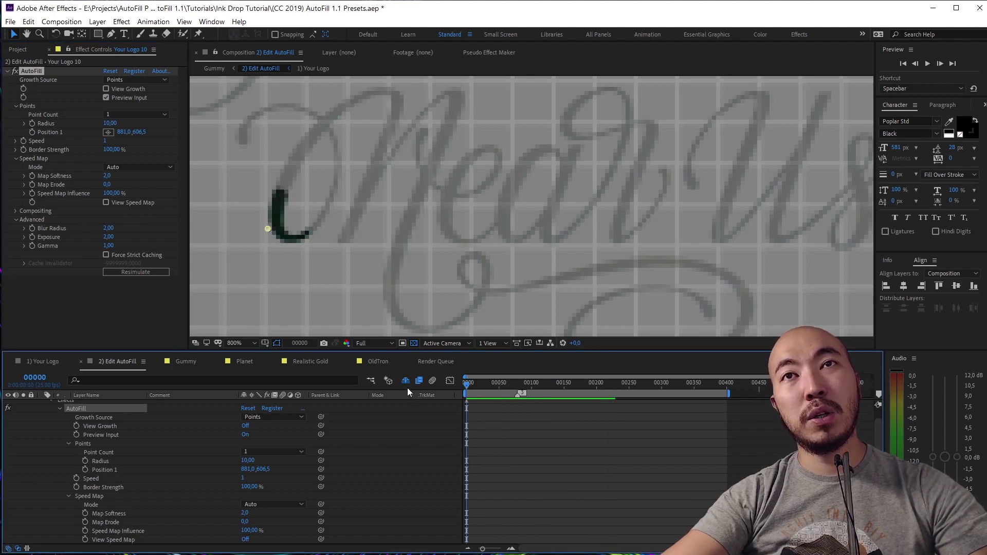
# - Set AutoFill's Speed to 9, play the growth and move the playhead to frame 54
pyautogui.click(106, 142)
pyautogui.write('9')
pyautogui.click(148, 146)
pyautogui.press('space')
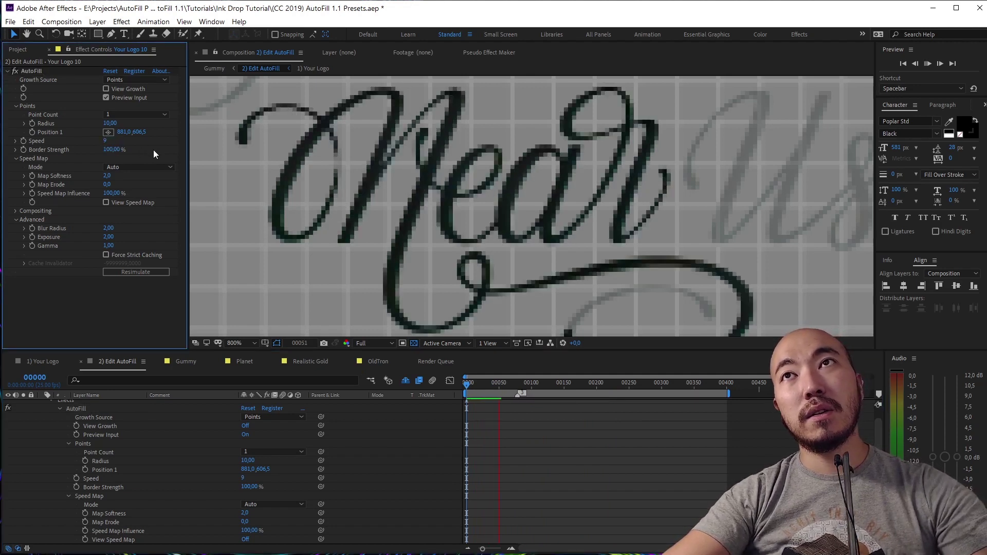
pyautogui.press('space')
pyautogui.click(505, 384)
pyautogui.moveTo(505, 384); pyautogui.dragTo(501, 387)
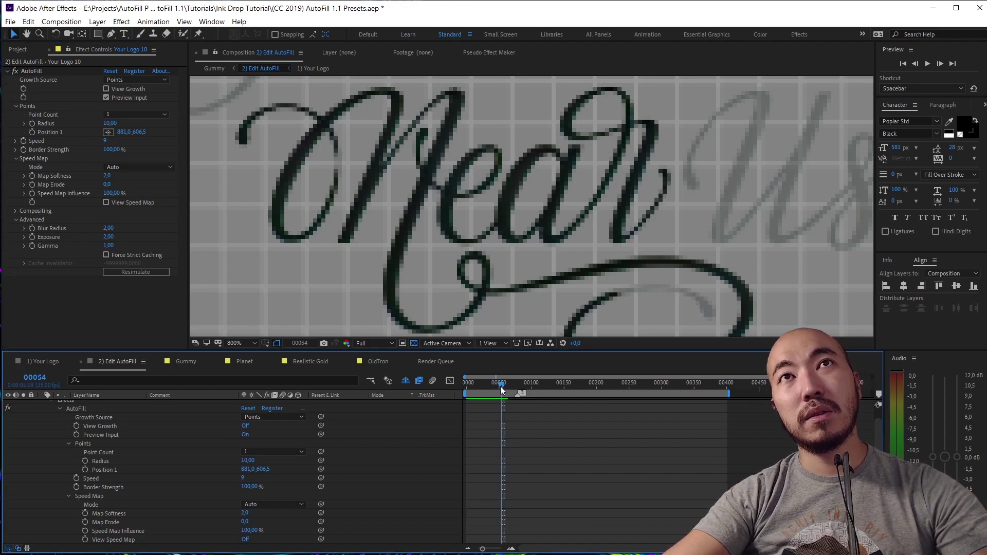
# - Set AutoFill's Speed to 6 and play the growth over the "Near Us" lettering
pyautogui.press('space')
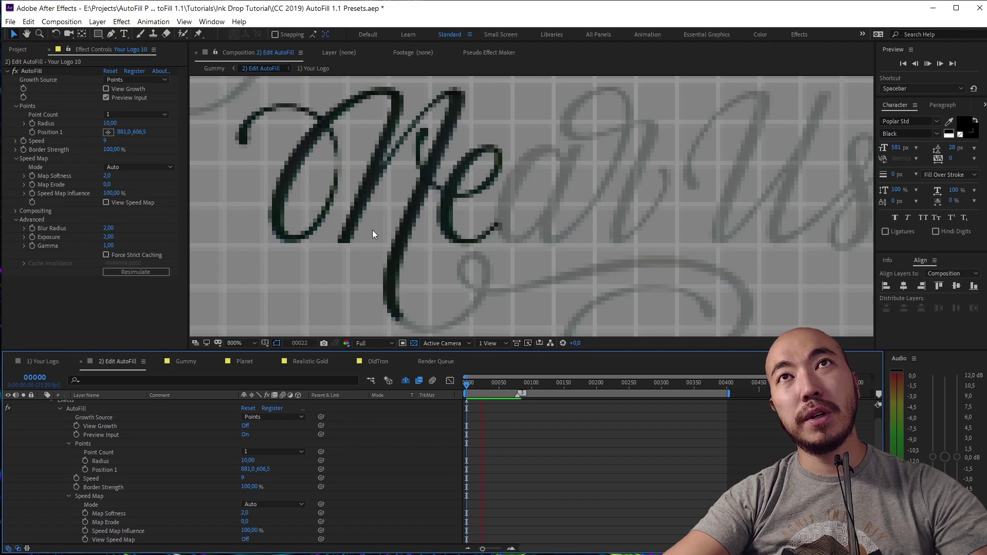
pyautogui.click(105, 141)
pyautogui.write('6')
pyautogui.press('Return')
pyautogui.press('space')
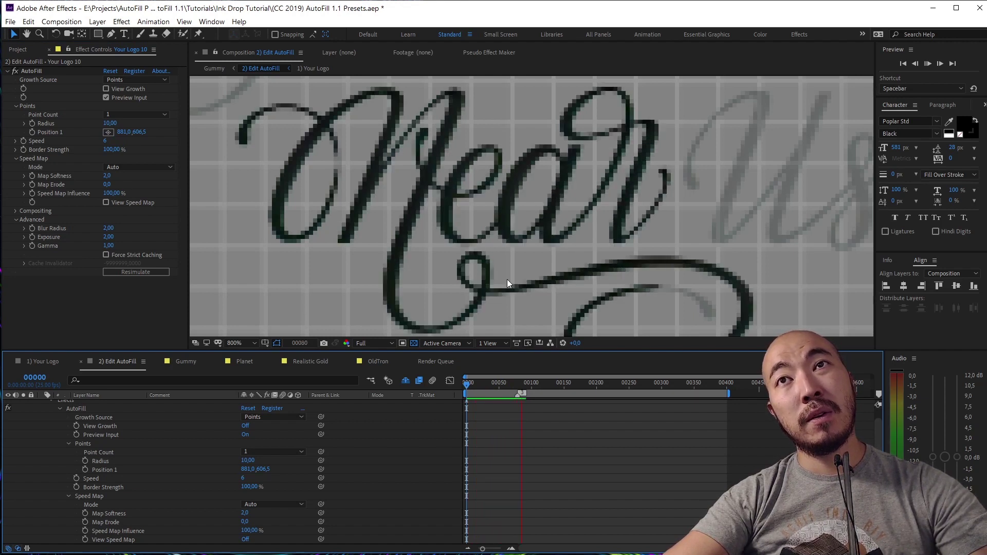
pyautogui.press('space')
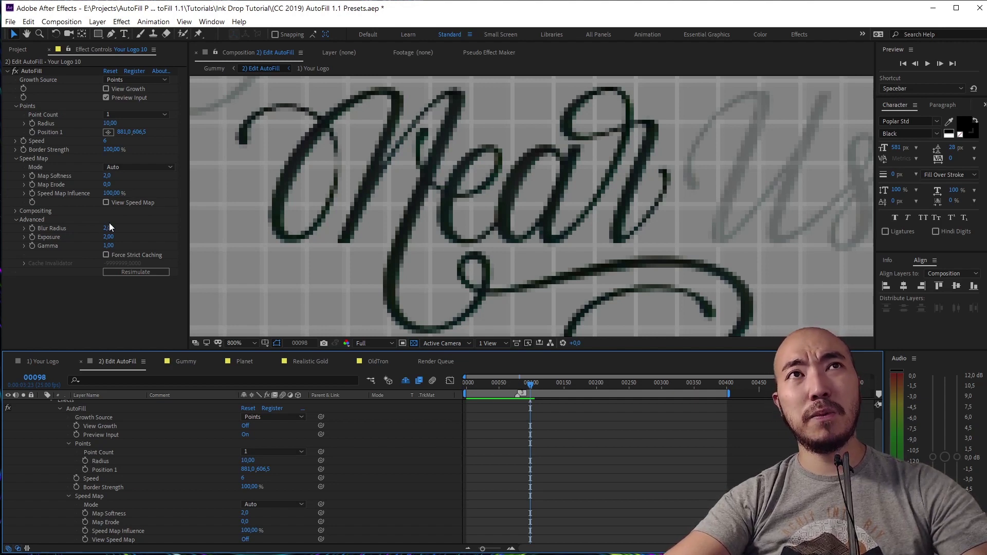
# - Swap the visible text layer for the B layer in 1) Your Logo and return to 2) Edit AutoFill
pyautogui.click(49, 362)
pyautogui.click(8, 421)
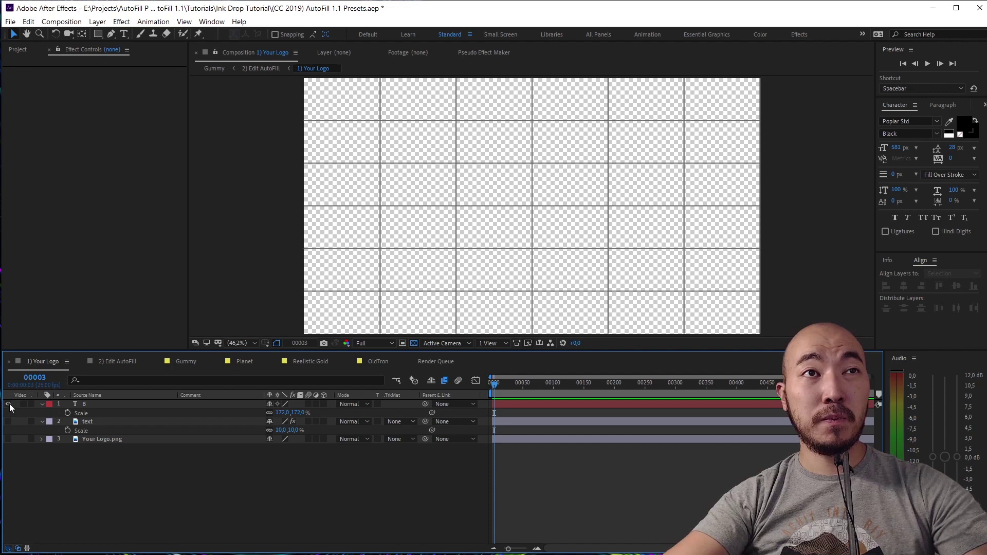
pyautogui.click(9, 405)
pyautogui.click(119, 366)
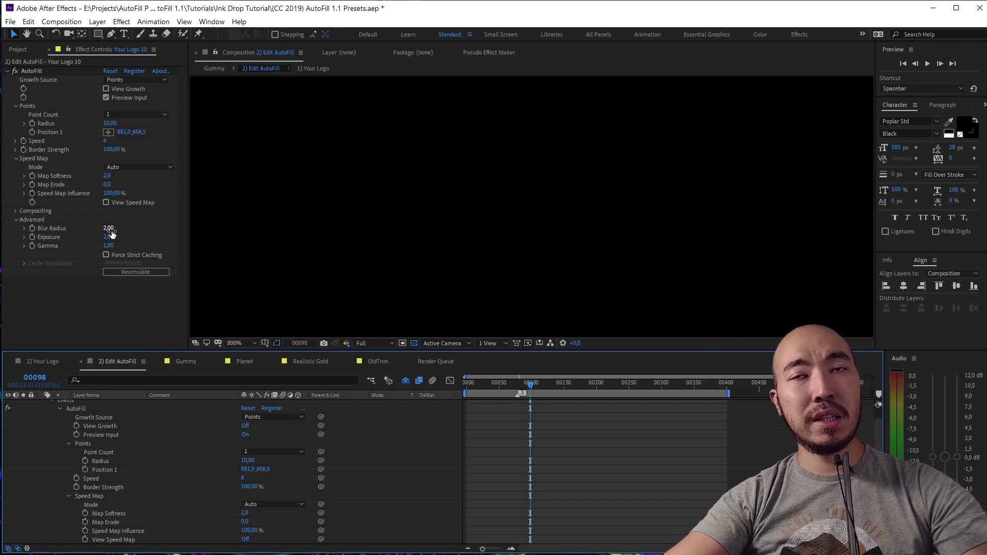
# - Hide the B layer in 1) Your Logo and show the text layer again
pyautogui.click(39, 366)
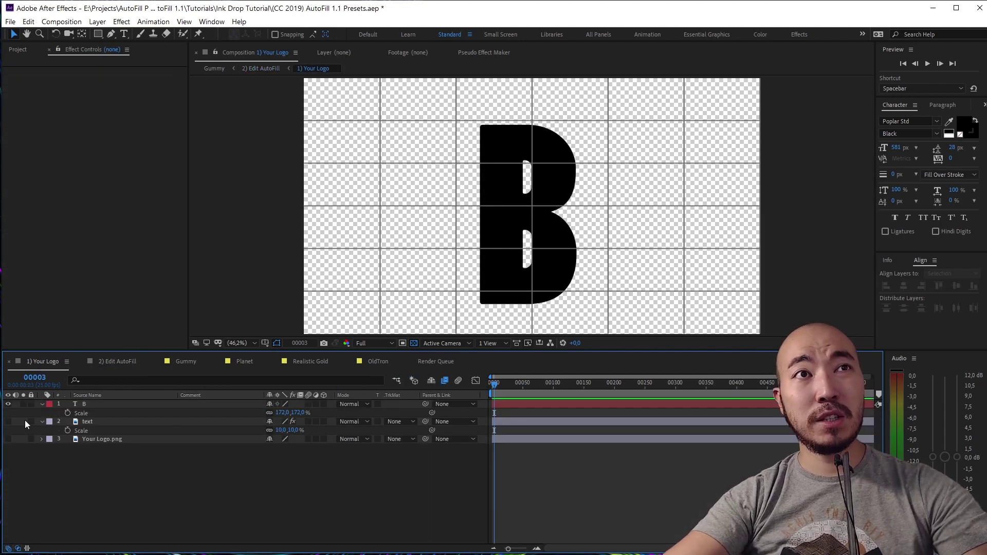
pyautogui.click(8, 404)
pyautogui.click(8, 422)
pyautogui.scroll(4, 565, 257)
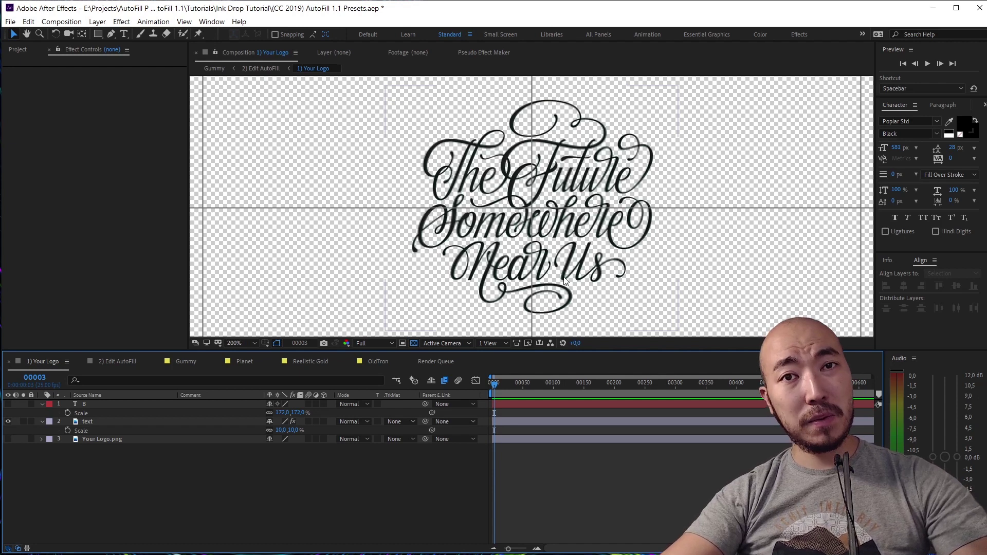
# - Show Your Logo.png instead of the text layer in 1) Your Logo, and fit the whole logo in view in 2) Edit AutoFill
pyautogui.click(114, 362)
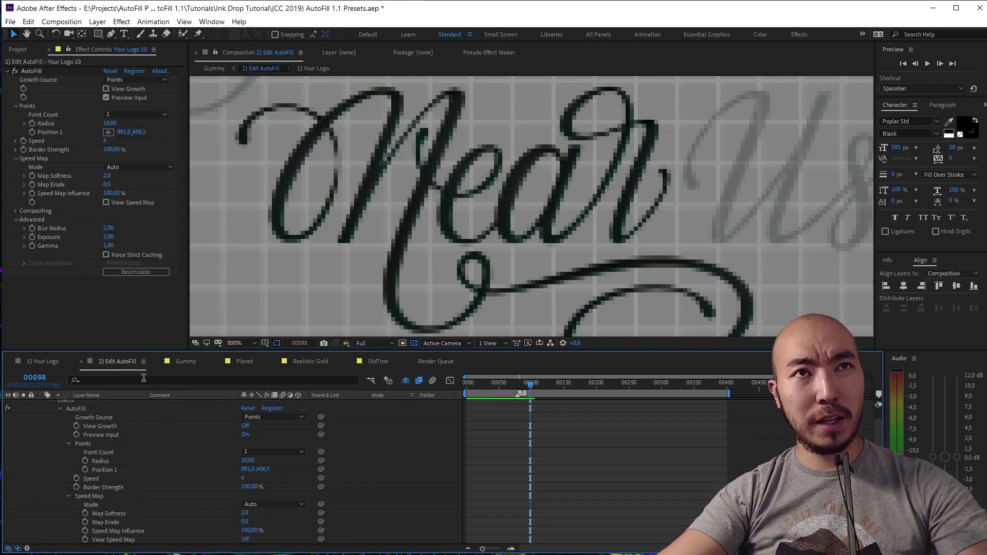
pyautogui.scroll(1, 94, 453)
pyautogui.click(45, 363)
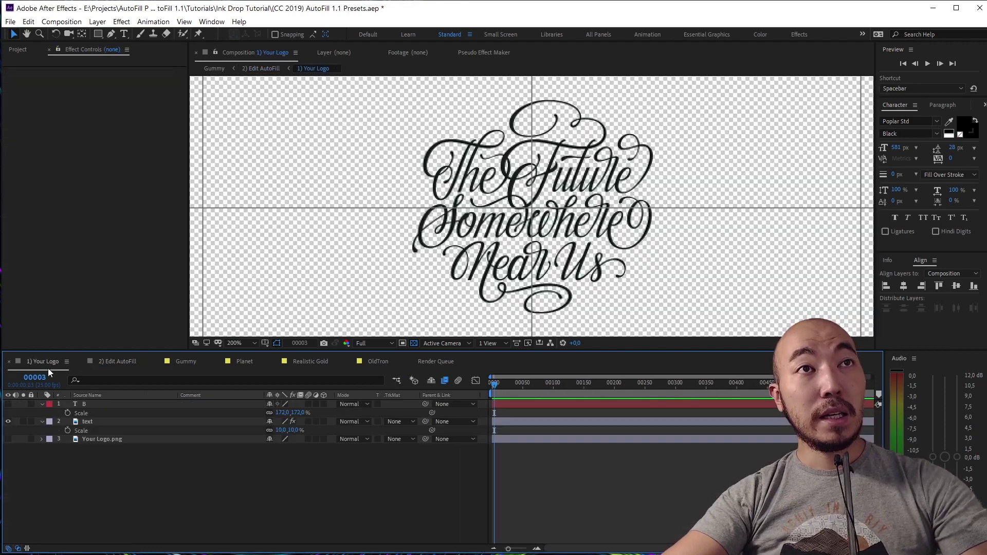
pyautogui.click(7, 439)
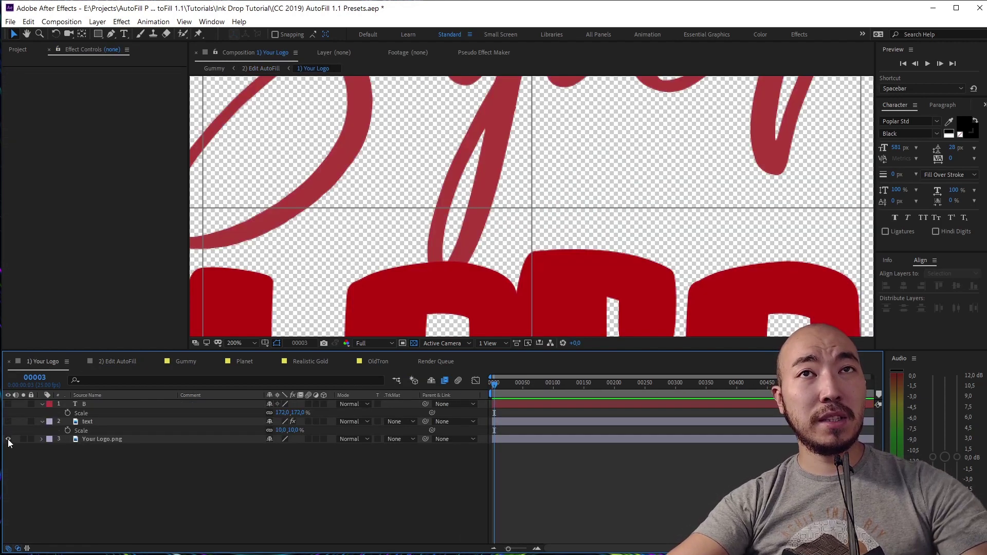
pyautogui.scroll(-3, 451, 295)
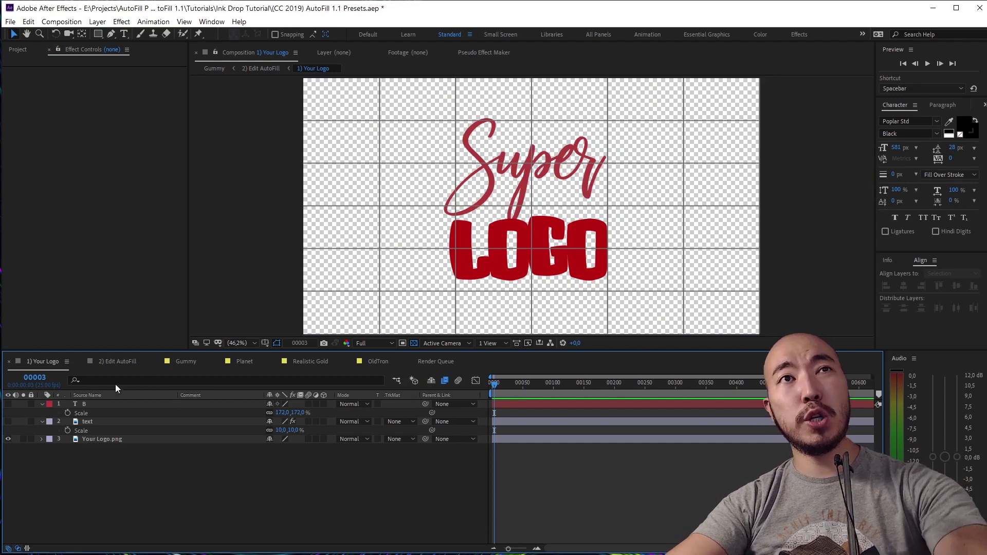
pyautogui.click(117, 362)
pyautogui.hotkey('shift', '/')
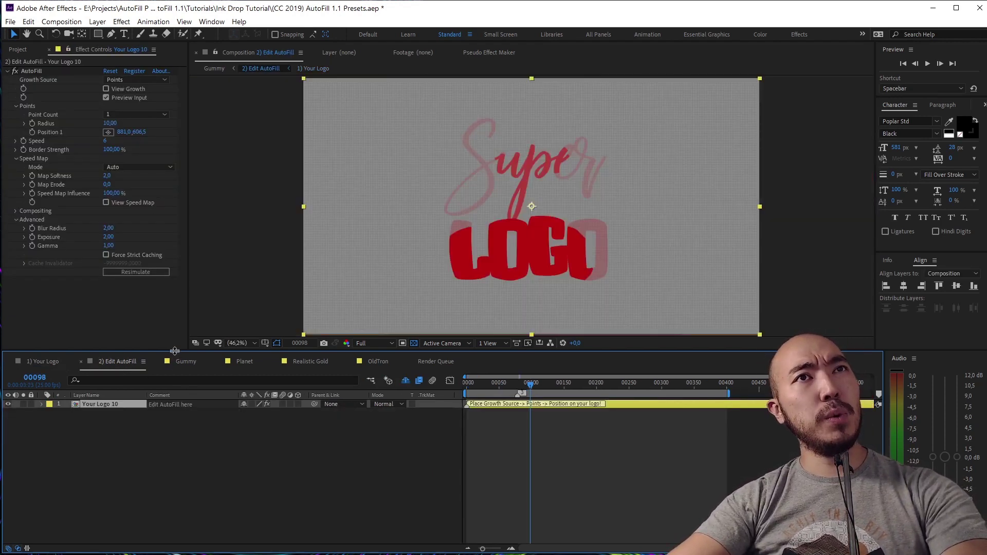
# - Collapse AutoFill's Advanced and Speed Map groups and play the Super Logo growth from the first frame
pyautogui.click(15, 222)
pyautogui.click(14, 223)
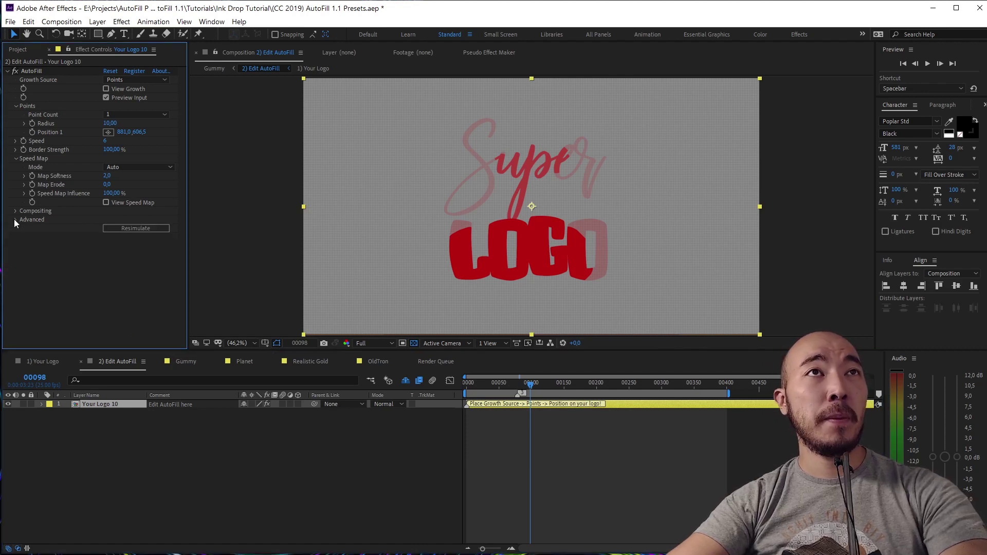
pyautogui.click(16, 159)
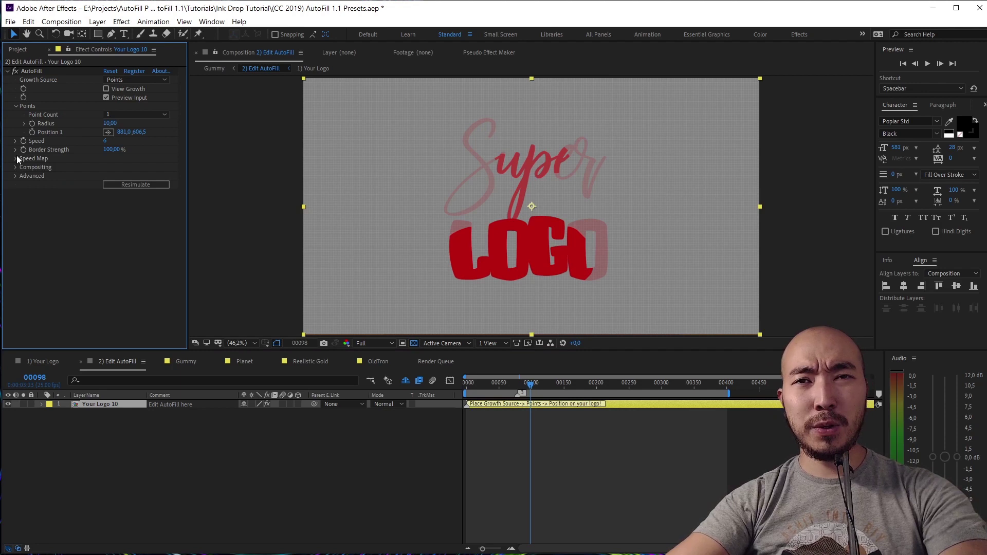
pyautogui.click(416, 385)
pyautogui.press('space')
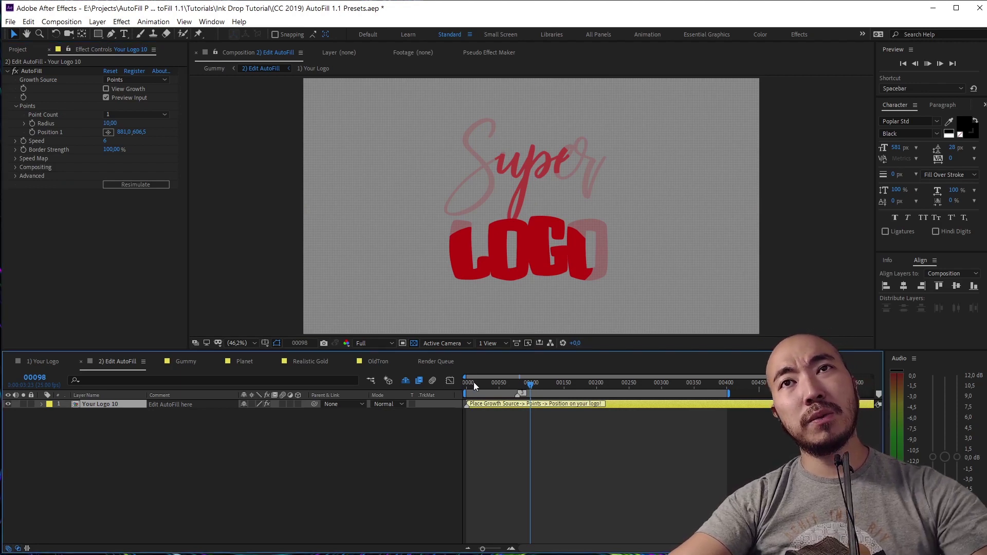
pyautogui.click(465, 383)
pyautogui.press('space')
pyautogui.press('space')
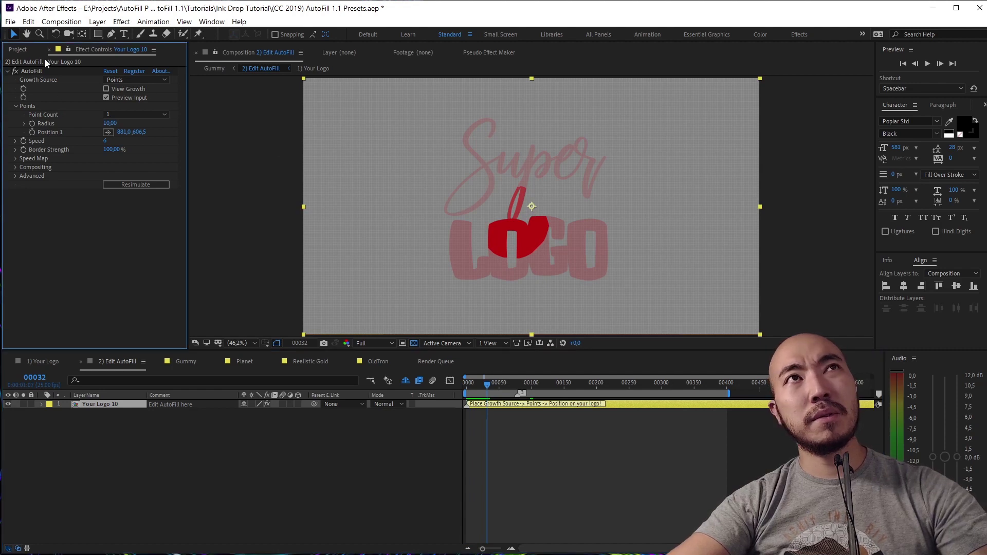
# - Move AutoFill's growth point onto the lower curve of the S in "Super" and set Blur Radius to 6
pyautogui.click(28, 71)
pyautogui.moveTo(513, 223); pyautogui.dragTo(483, 202)
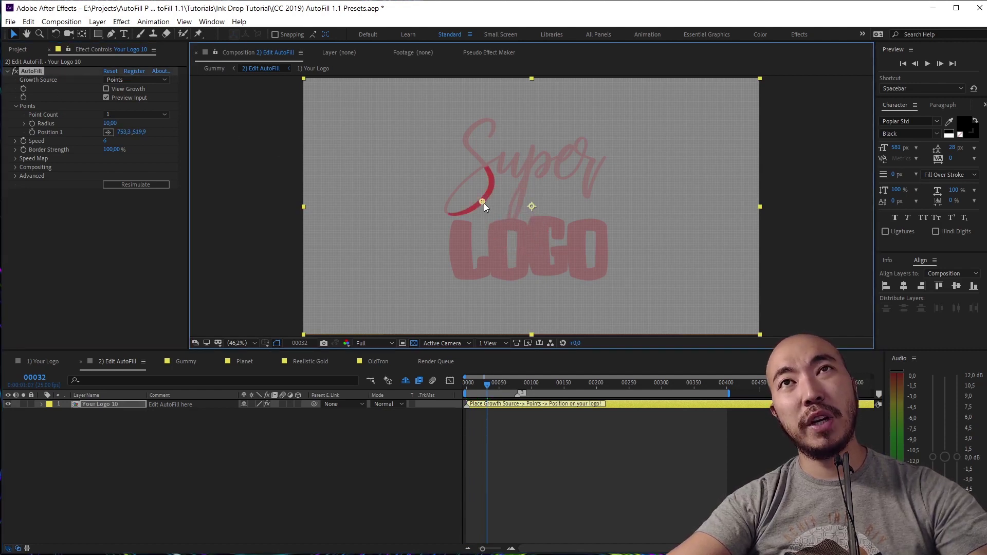
pyautogui.click(15, 177)
pyautogui.click(109, 185)
pyautogui.write('6')
pyautogui.press('Return')
# - Play the growth from the first frame to check how it spreads from the S, and return to the start
pyautogui.press('Home')
pyautogui.press('space')
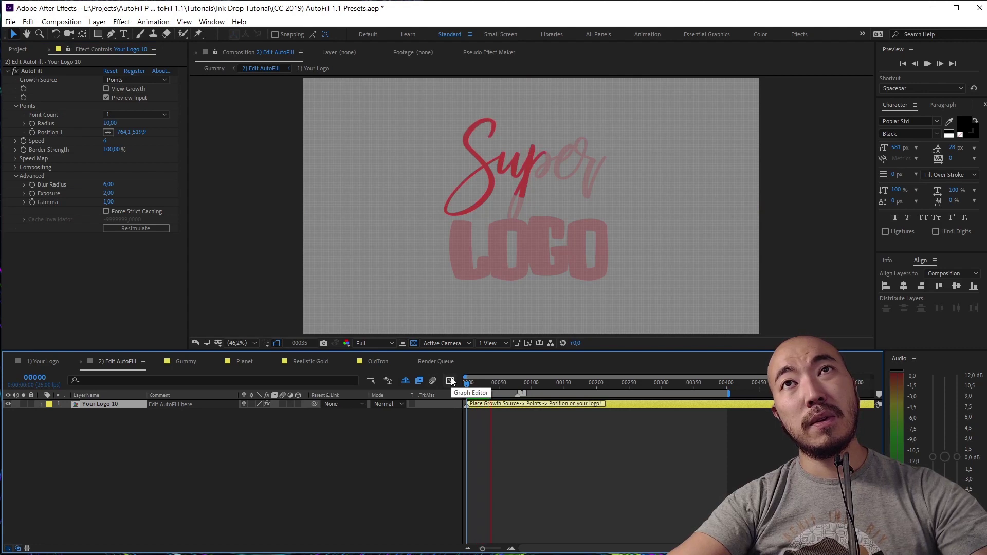
pyautogui.press('space')
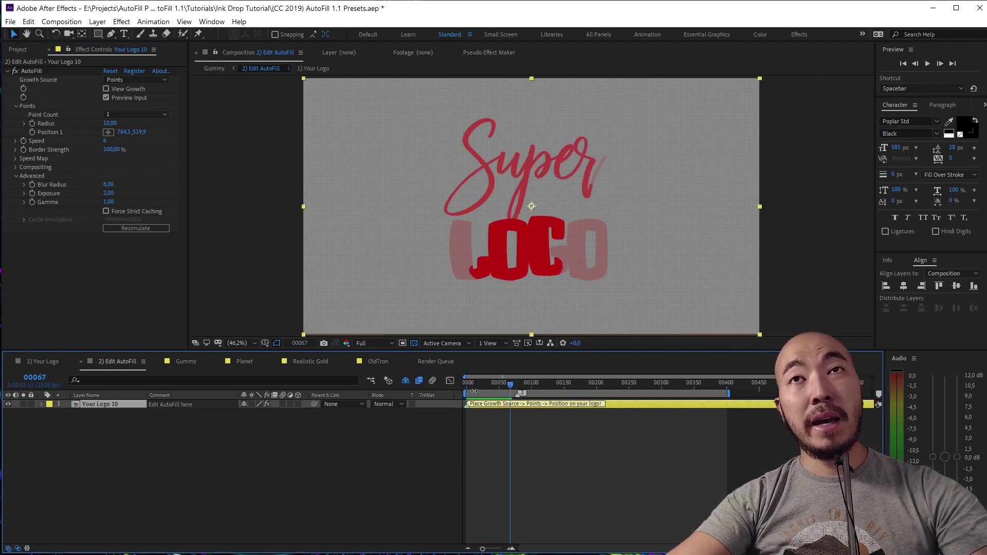
pyautogui.press('Home')
# - Move the growth point to about 937, 520 on the stem of the p, play the growth and return to the first frame
pyautogui.click(70, 83)
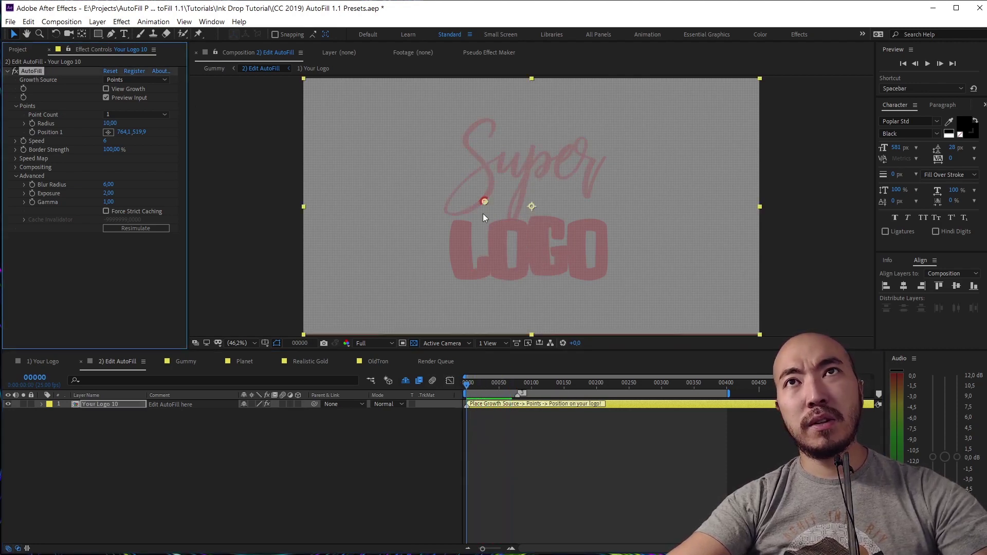
pyautogui.moveTo(485, 201); pyautogui.dragTo(533, 206)
pyautogui.press('space')
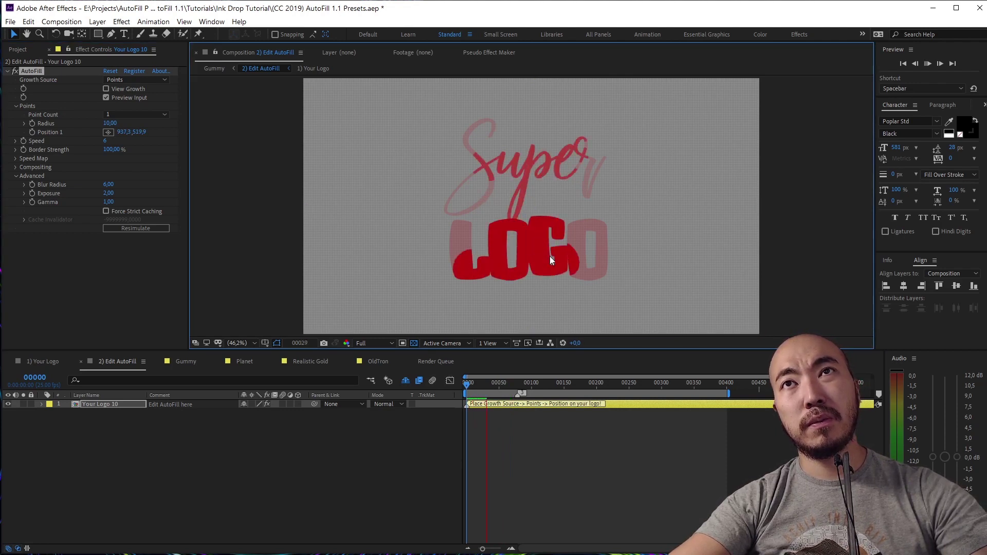
pyautogui.press('space')
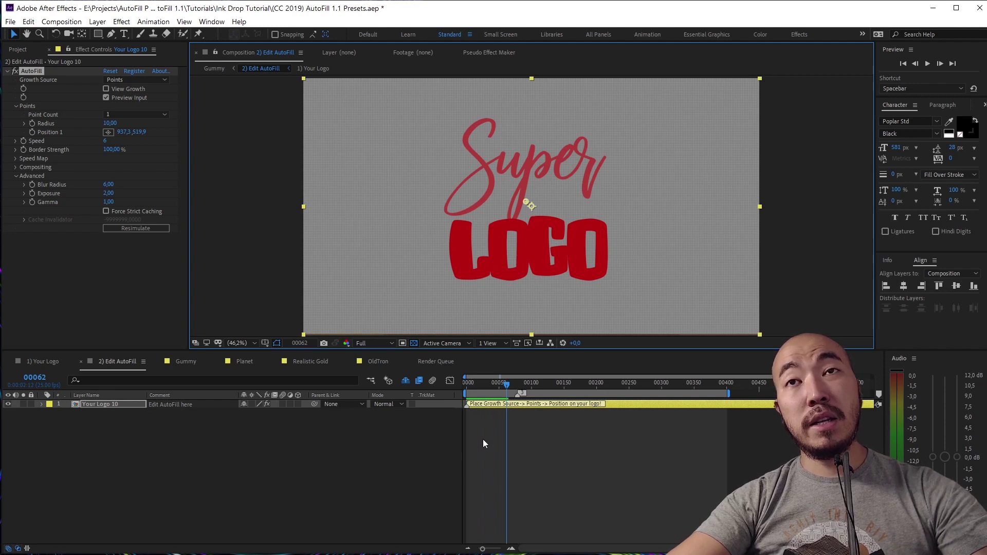
pyautogui.moveTo(479, 387); pyautogui.dragTo(424, 392)
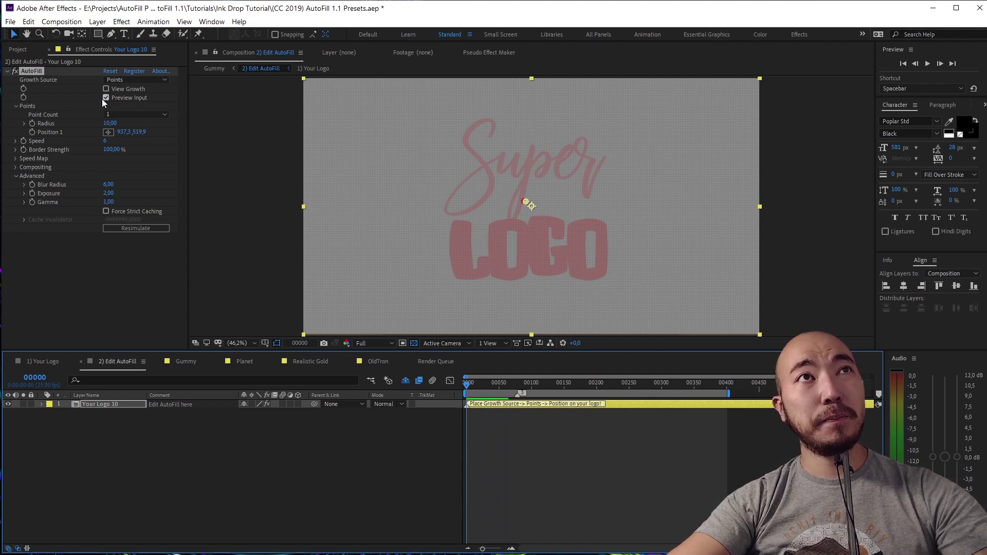
# - Expand AutoFill's Compositing settings in place of Advanced and enlarge the composition preview area
pyautogui.click(16, 175)
pyautogui.click(15, 167)
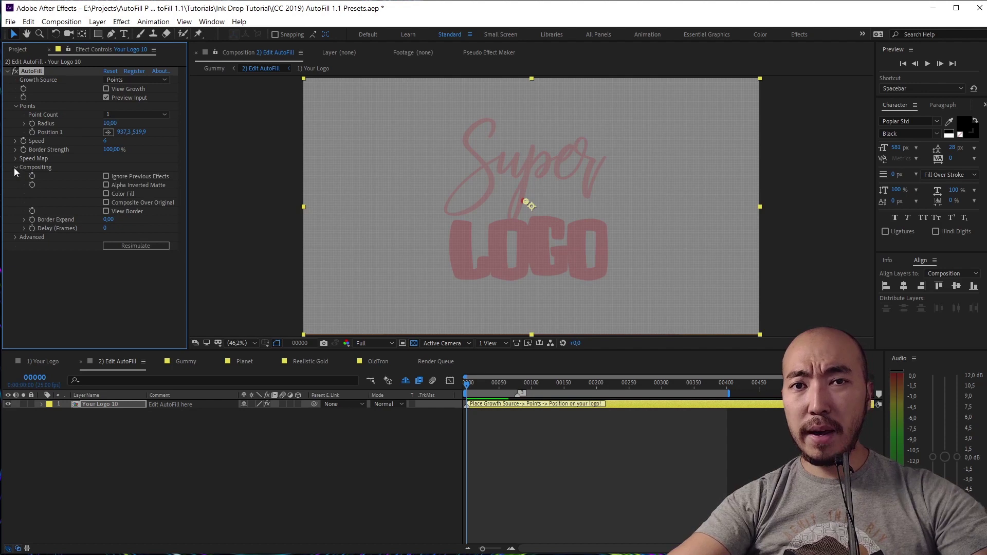
pyautogui.moveTo(422, 351); pyautogui.dragTo(418, 392)
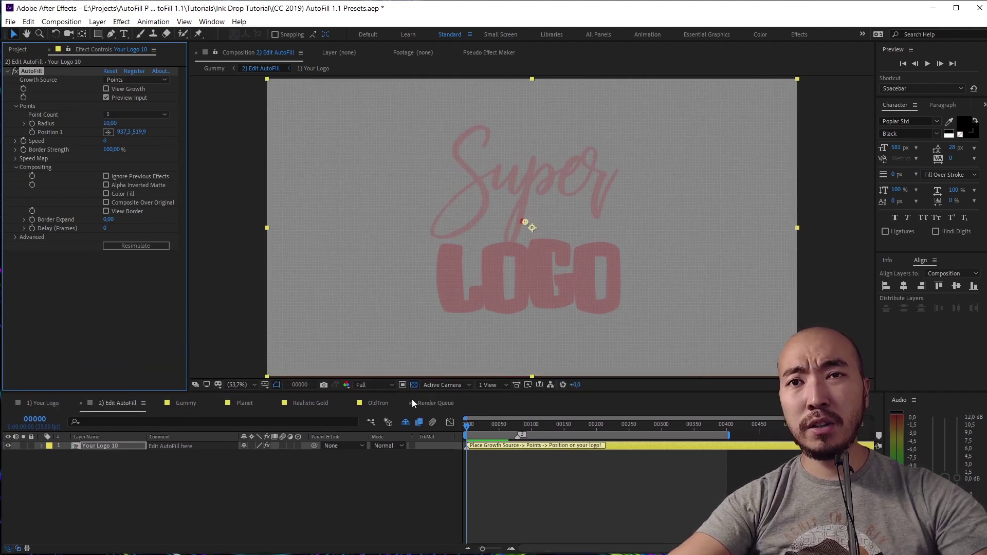
pyautogui.click(362, 517)
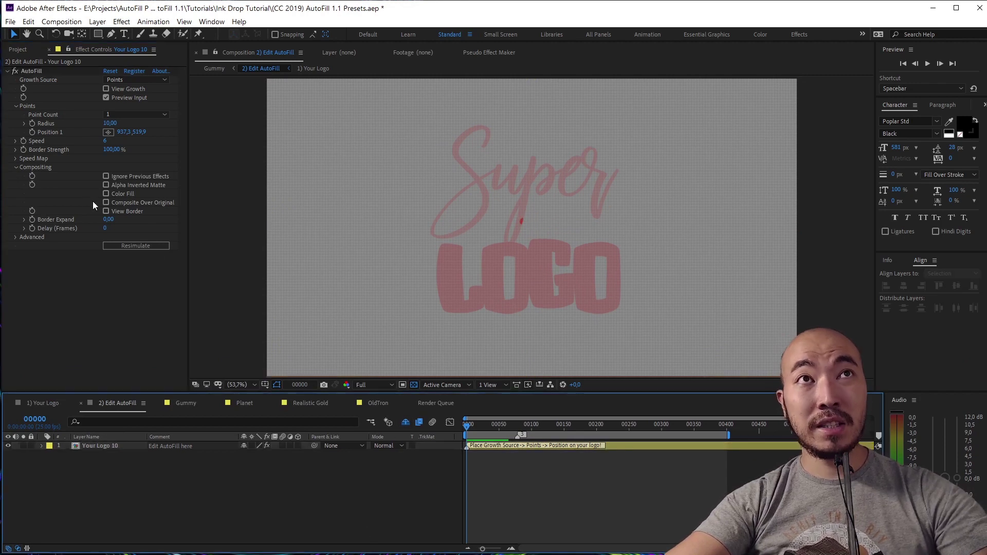
pyautogui.click(26, 70)
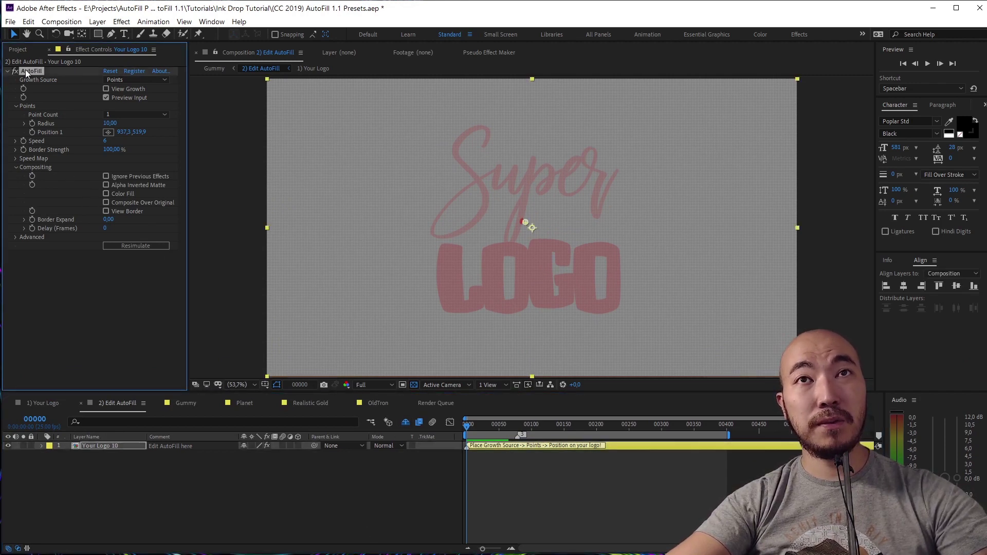
pyautogui.click(105, 177)
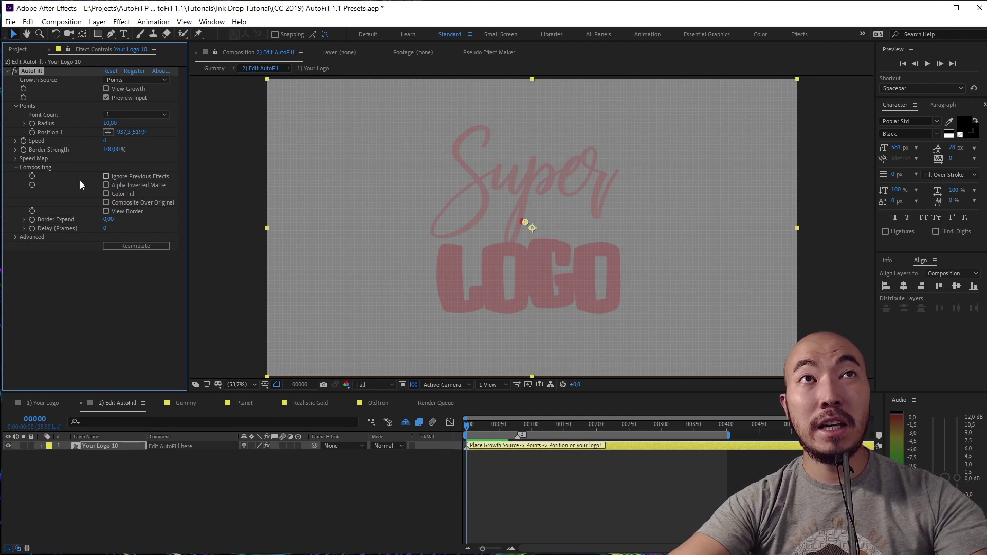
# - Turn on Alpha Inverted Matte, start playback and turn off Preview Input
pyautogui.click(137, 186)
pyautogui.press('space')
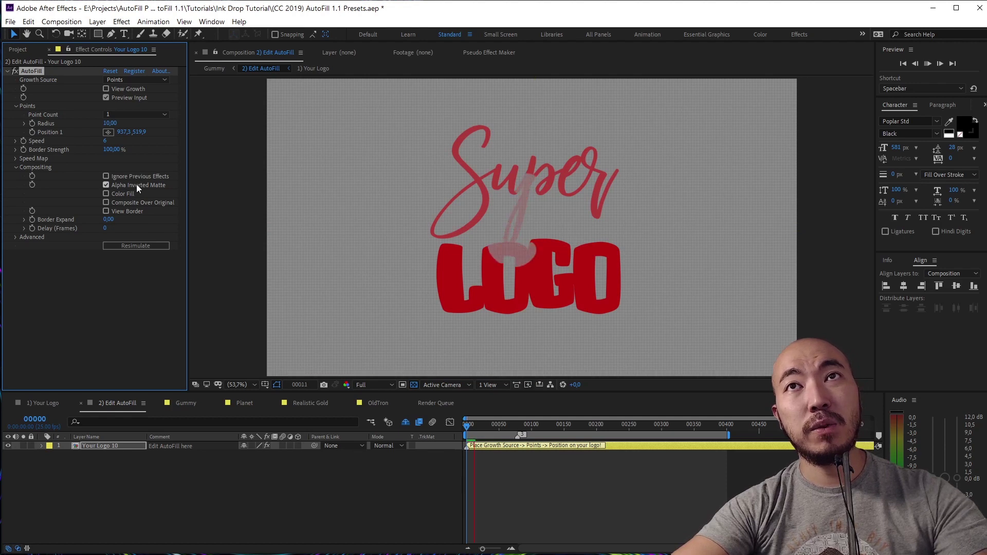
pyautogui.click(107, 98)
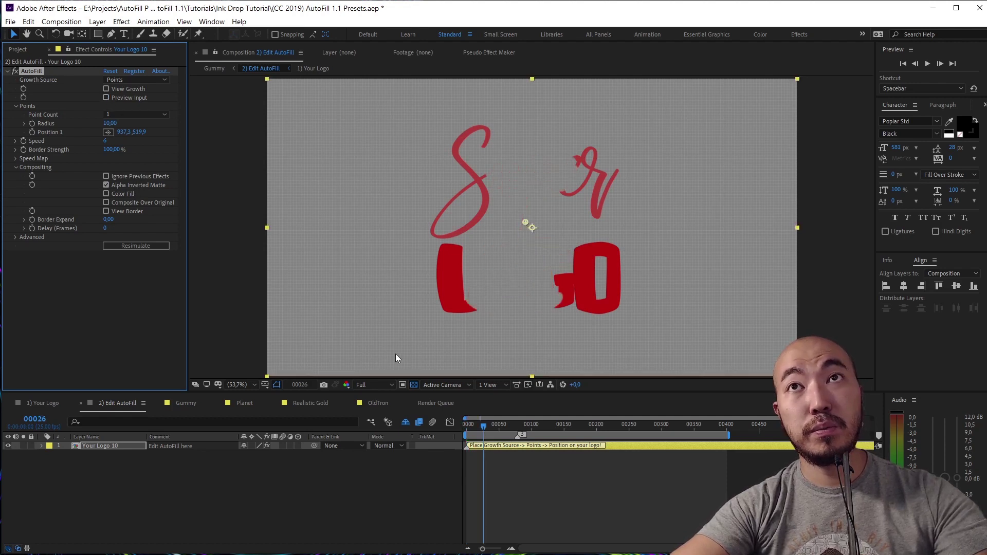
# - Replay the inverted-matte animation from the first frame to check how the Super Logo disappears
pyautogui.moveTo(479, 427); pyautogui.dragTo(445, 428)
pyautogui.press('space')
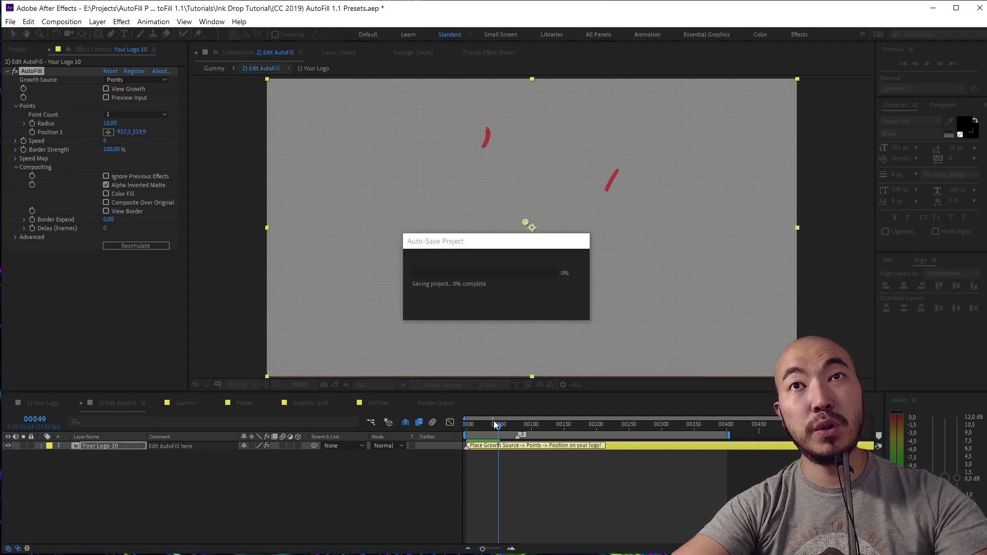
pyautogui.press('space')
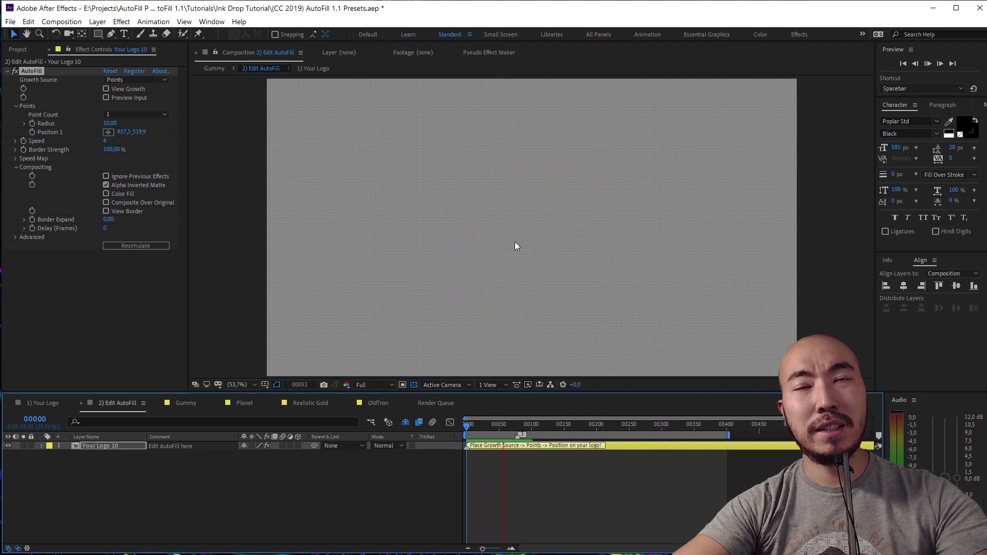
pyautogui.press('space')
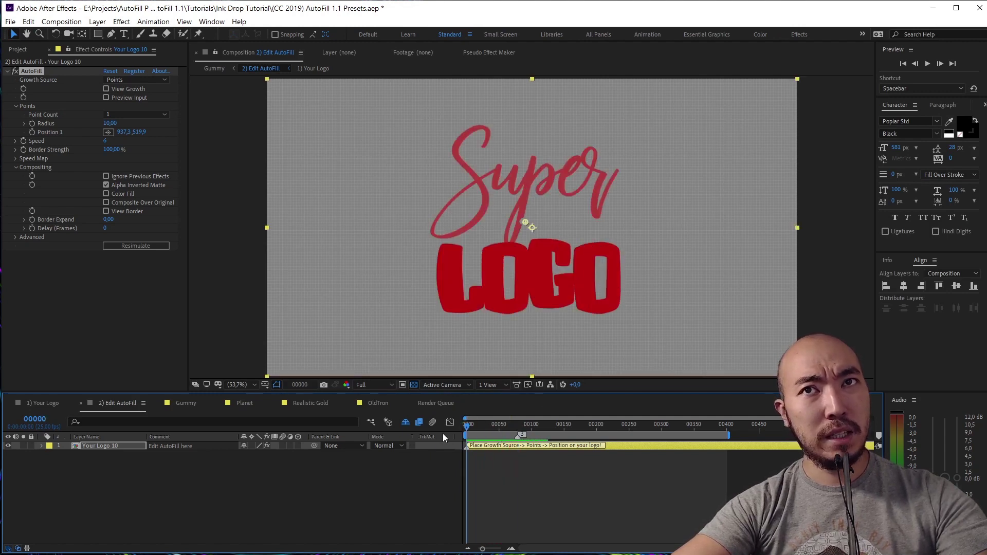
pyautogui.press('space')
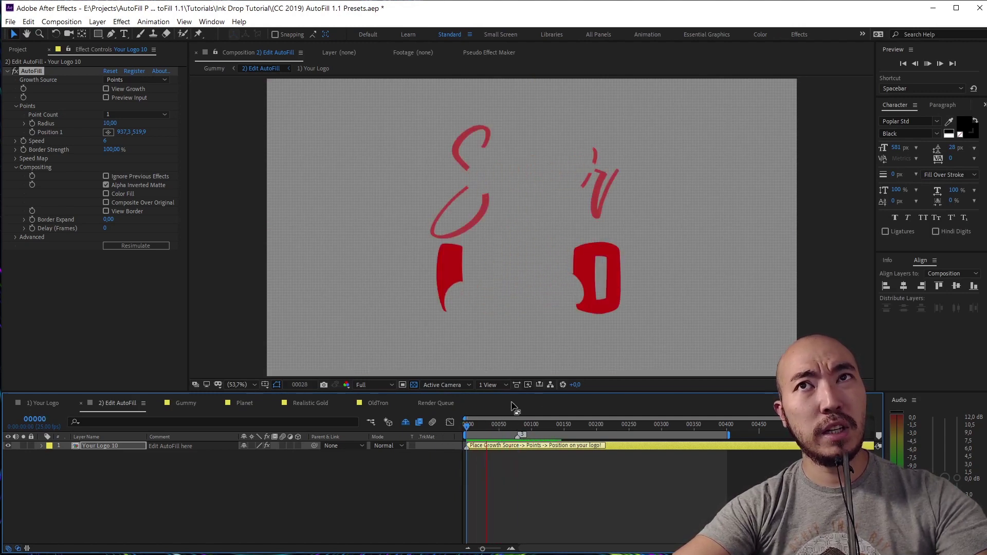
pyautogui.press('space')
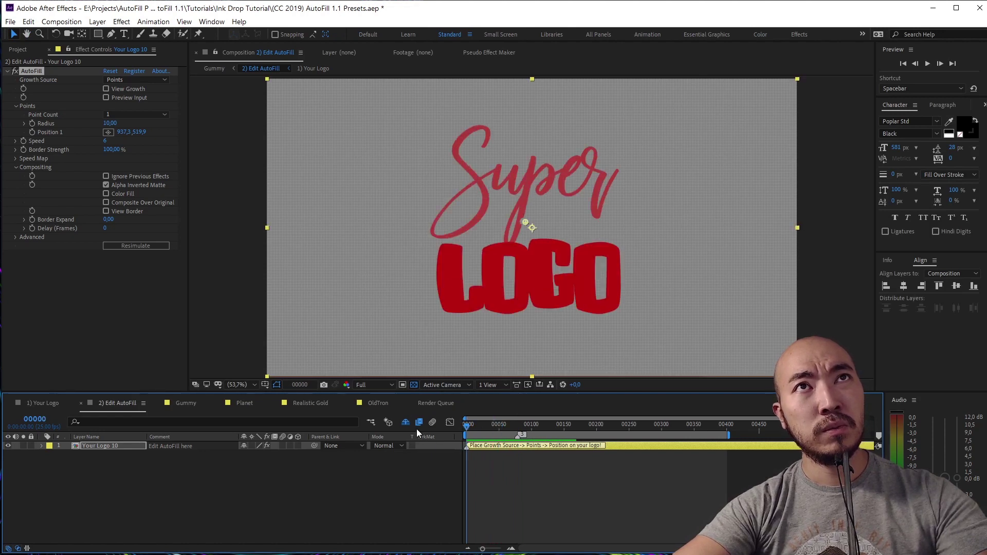
# - Duplicate the logo layer with AutoFill and shift the copy to start at about frame 200
pyautogui.click(277, 470)
pyautogui.click(103, 445)
pyautogui.hotkey('ctrl', 'd')
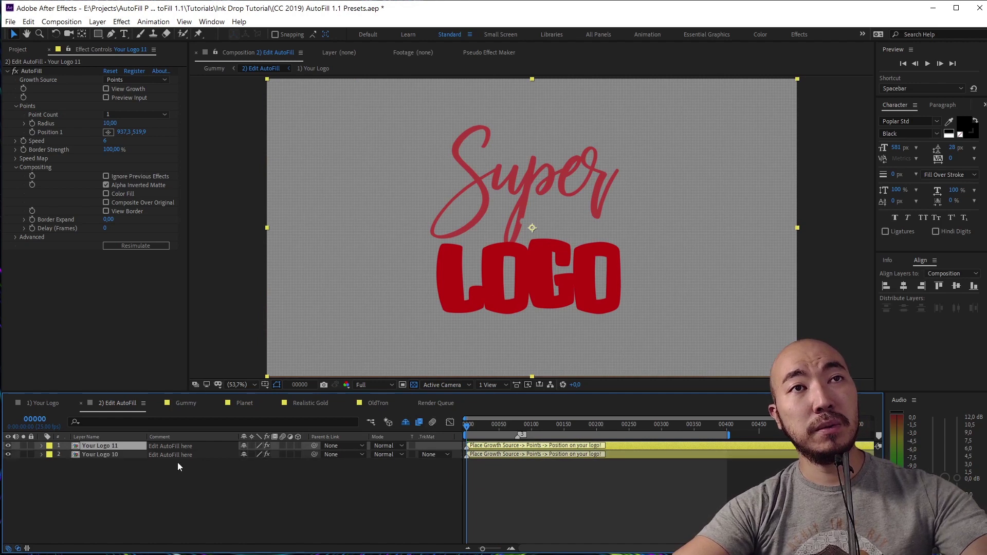
pyautogui.moveTo(514, 446); pyautogui.dragTo(640, 446)
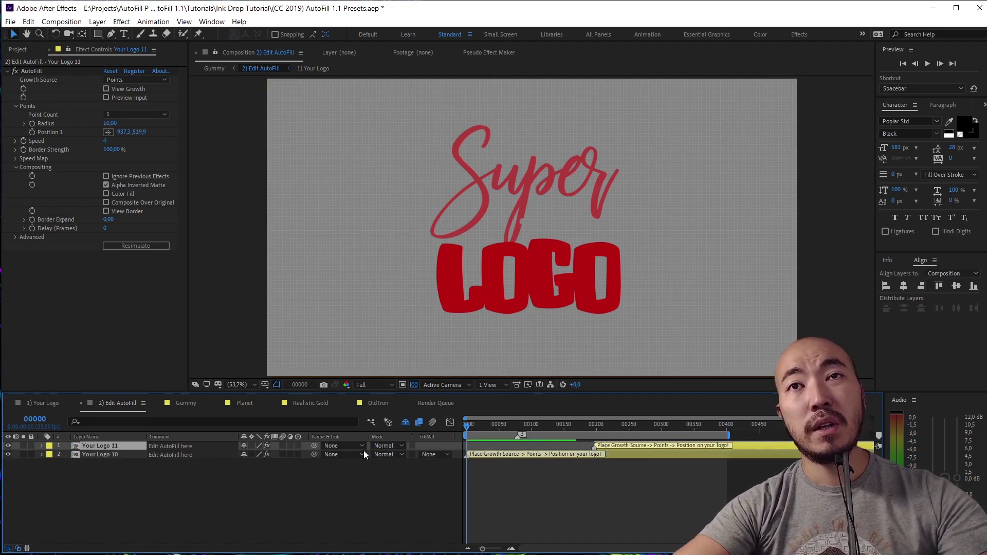
# - Turn off Alpha Inverted Matte on the original logo layer and play the animation
pyautogui.click(97, 454)
pyautogui.click(106, 185)
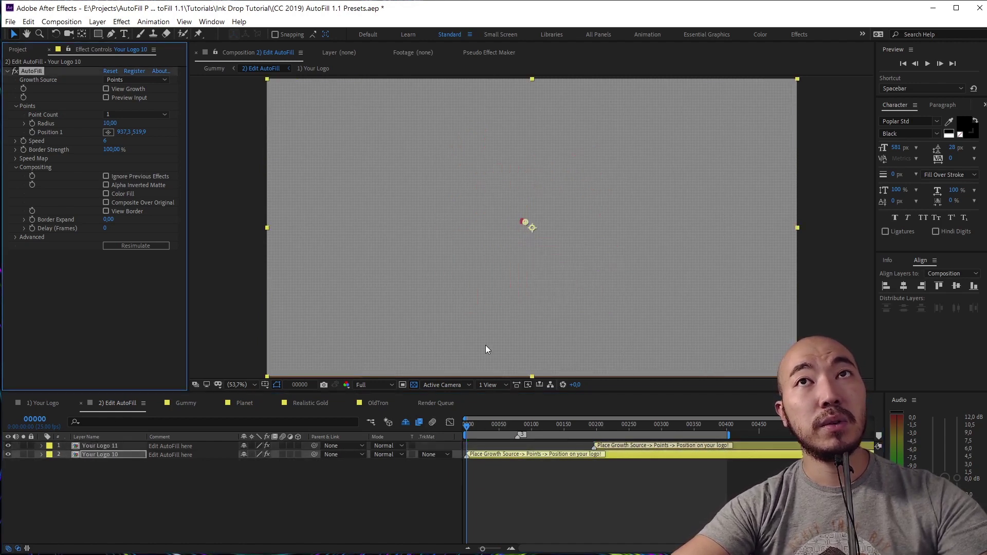
pyautogui.press('space')
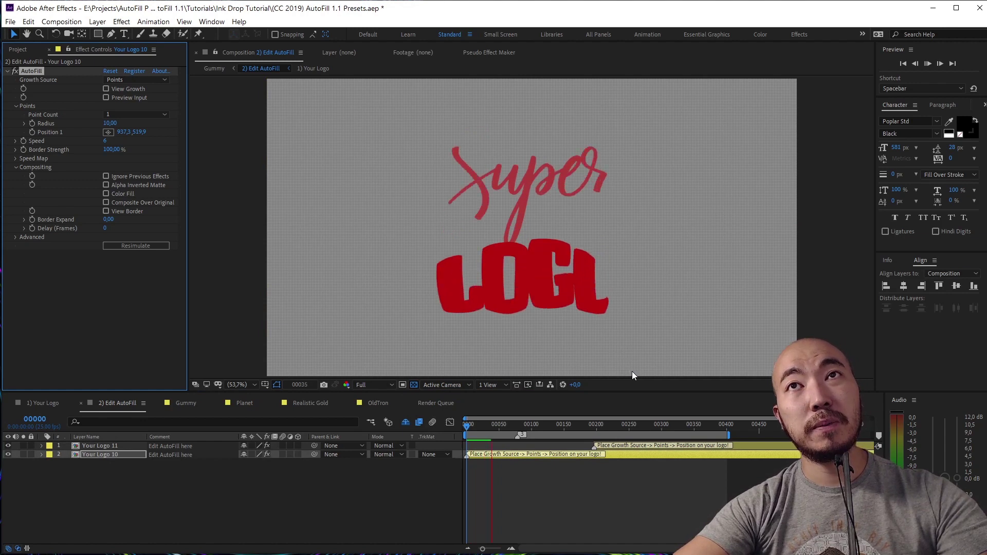
# - Shift the duplicate logo layer earlier to about frame 75, then delete the duplicate
pyautogui.moveTo(617, 445); pyautogui.dragTo(554, 444)
pyautogui.press('space')
pyautogui.click(92, 438)
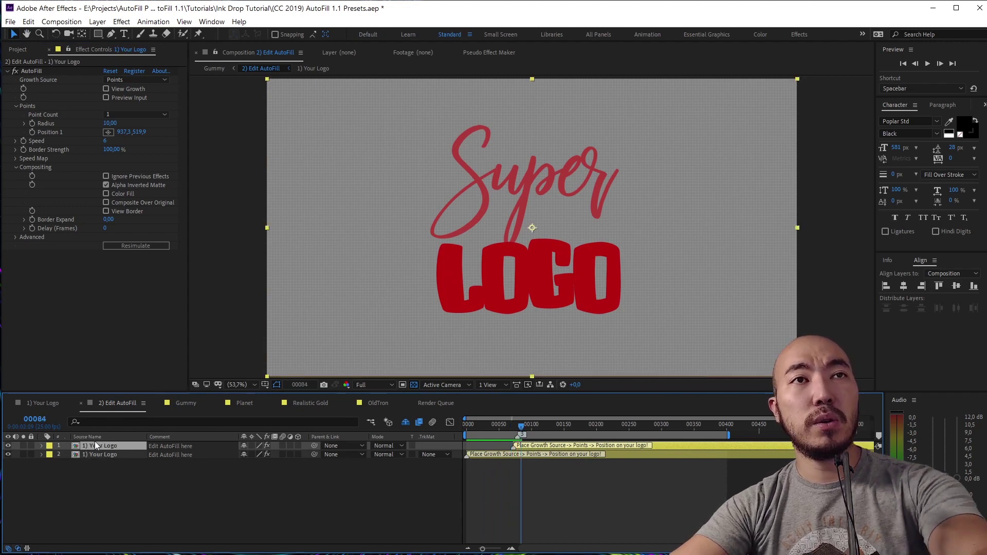
pyautogui.press('Delete')
# - Duplicate the AutoFill effect on the logo layer and turn on Ignore Previous Effects for the copy
pyautogui.click(94, 446)
pyautogui.click(31, 70)
pyautogui.hotkey('ctrl', 'd')
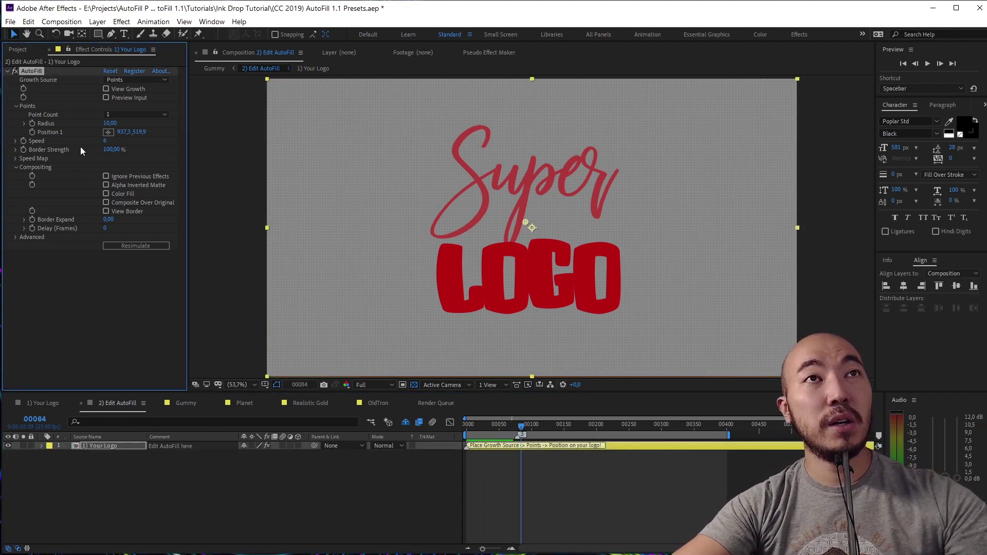
pyautogui.scroll(-2, 81, 148)
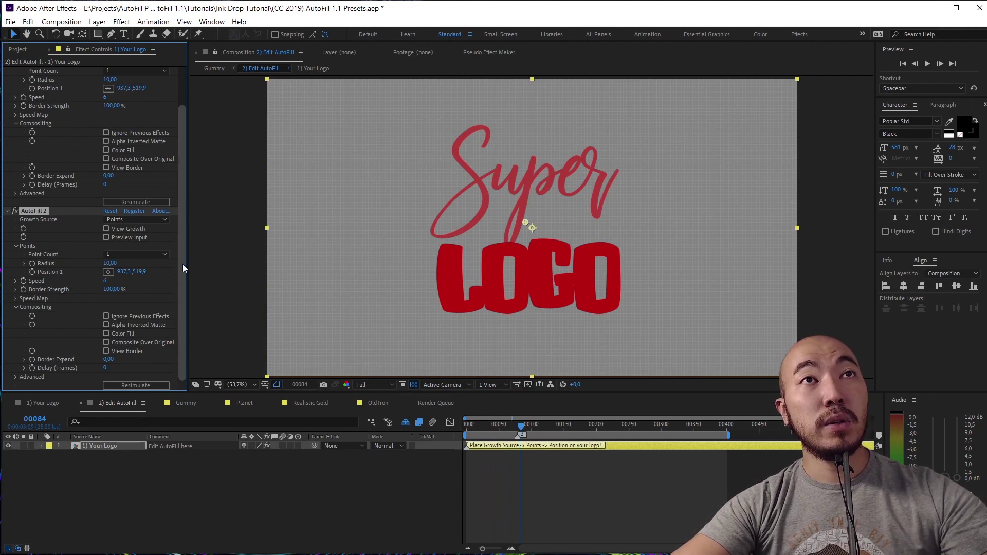
pyautogui.click(106, 317)
# - Turn on Alpha Inverted Matte and Composite Over Original for AutoFill 2 and play from the first frame
pyautogui.moveTo(529, 424); pyautogui.dragTo(431, 434)
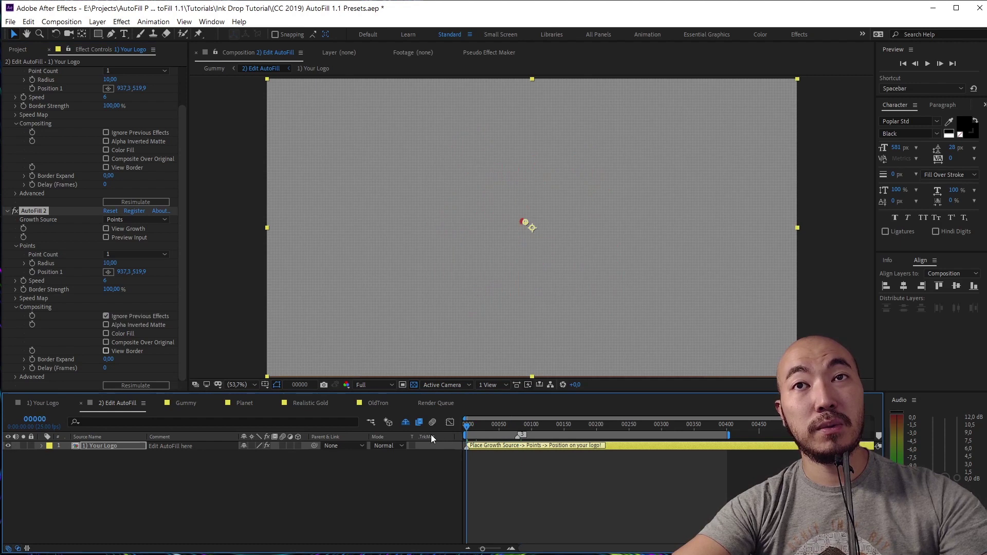
pyautogui.click(124, 325)
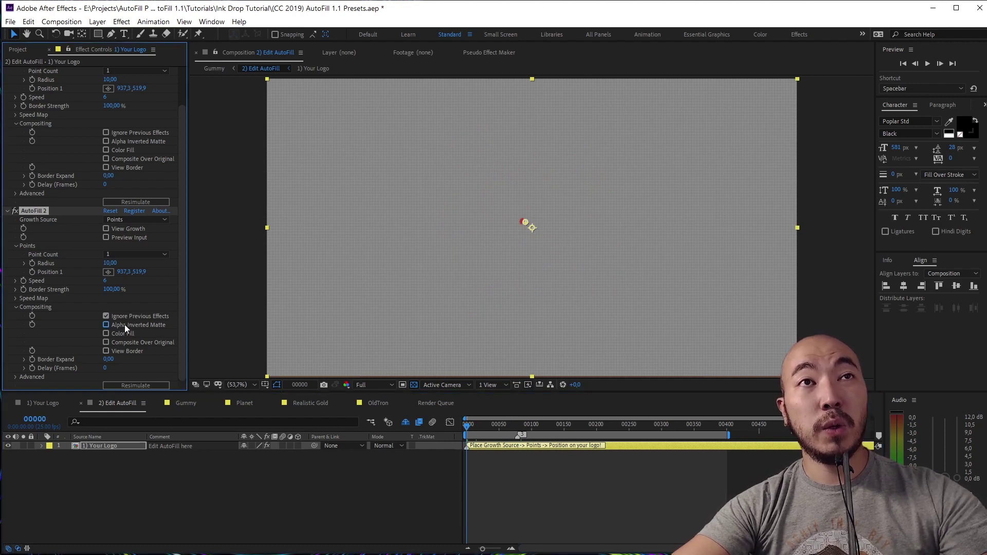
pyautogui.click(125, 325)
pyautogui.click(139, 342)
pyautogui.press('space')
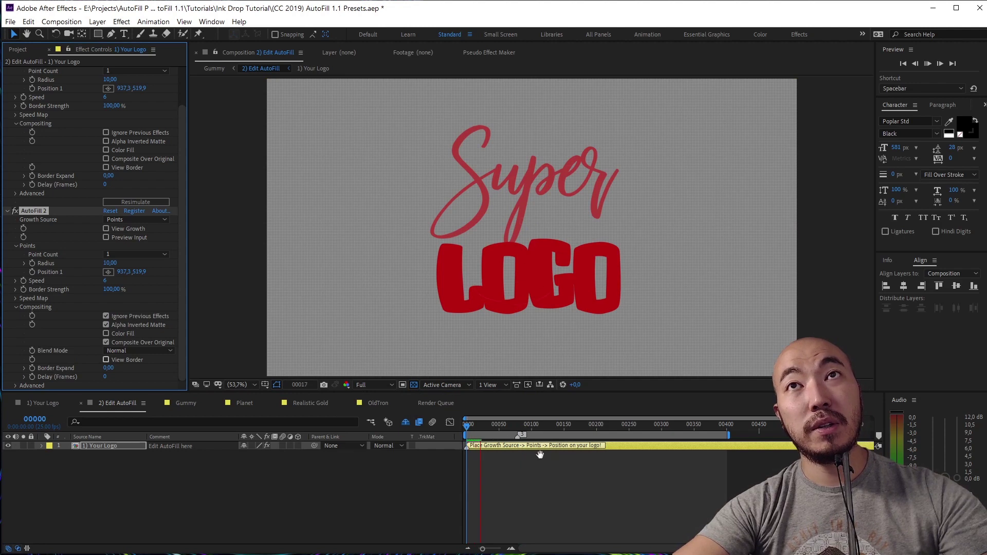
# - Set AutoFill 2's Delay to 55 frames and replay the animation from the first frame
pyautogui.press('space')
pyautogui.moveTo(106, 376); pyautogui.dragTo(136, 380)
pyautogui.press('space')
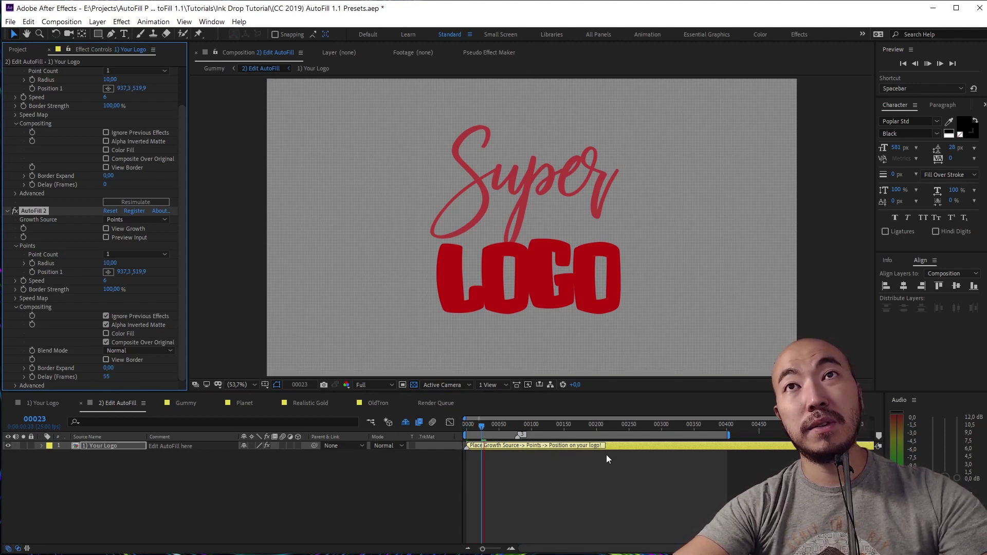
pyautogui.moveTo(477, 429); pyautogui.dragTo(402, 439)
pyautogui.press('Home')
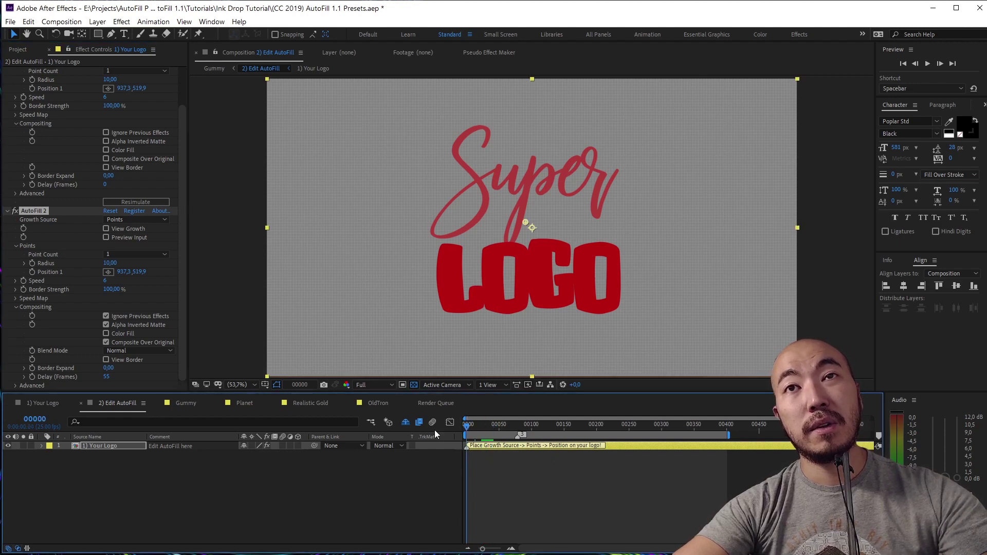
pyautogui.press('space')
pyautogui.press('space')
# - Disable AutoFill 2 and play the first effect alone to find the frame where the logo is fully grown
pyautogui.click(14, 211)
pyautogui.press('space')
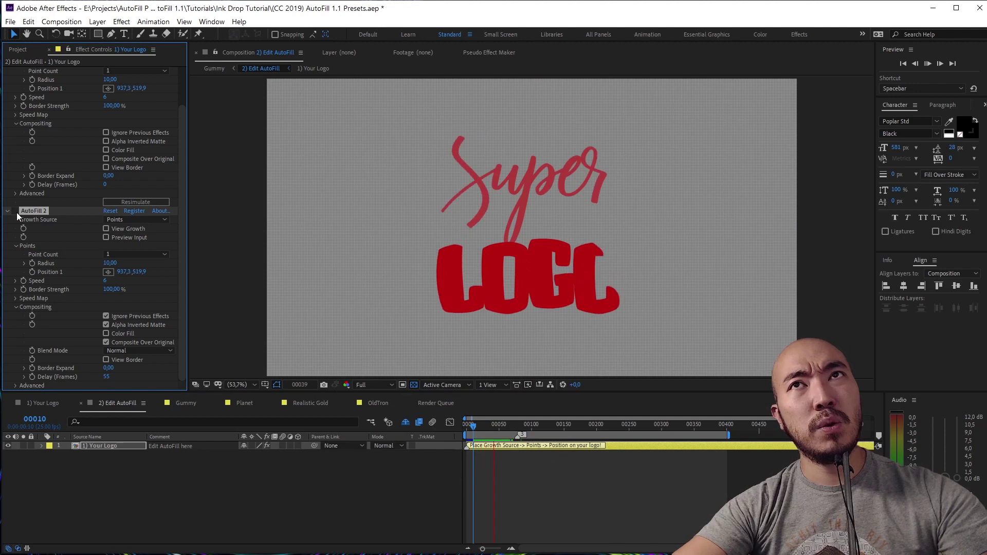
pyautogui.press('space')
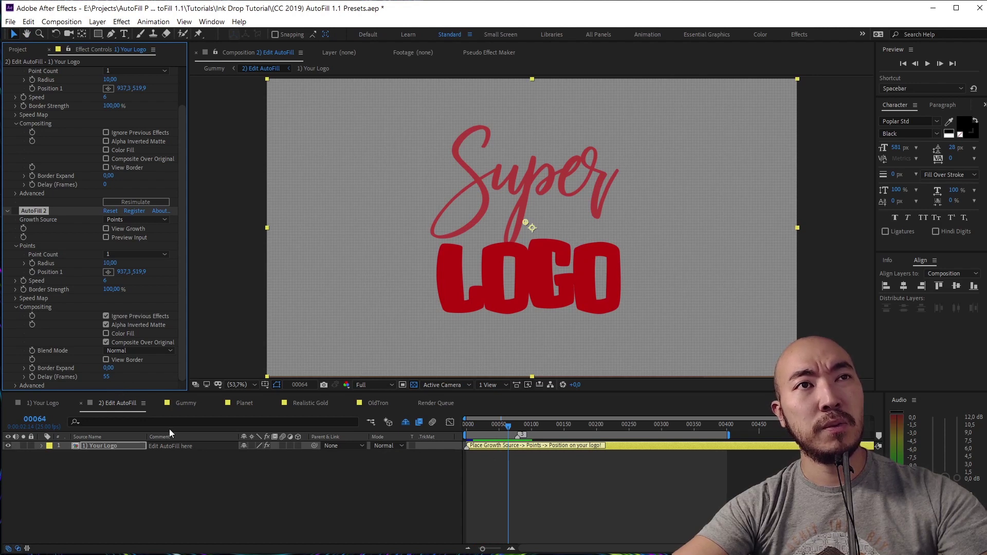
# - Set AutoFill 2's Delay to 64 frames and replay the animation from the first frame
pyautogui.click(107, 377)
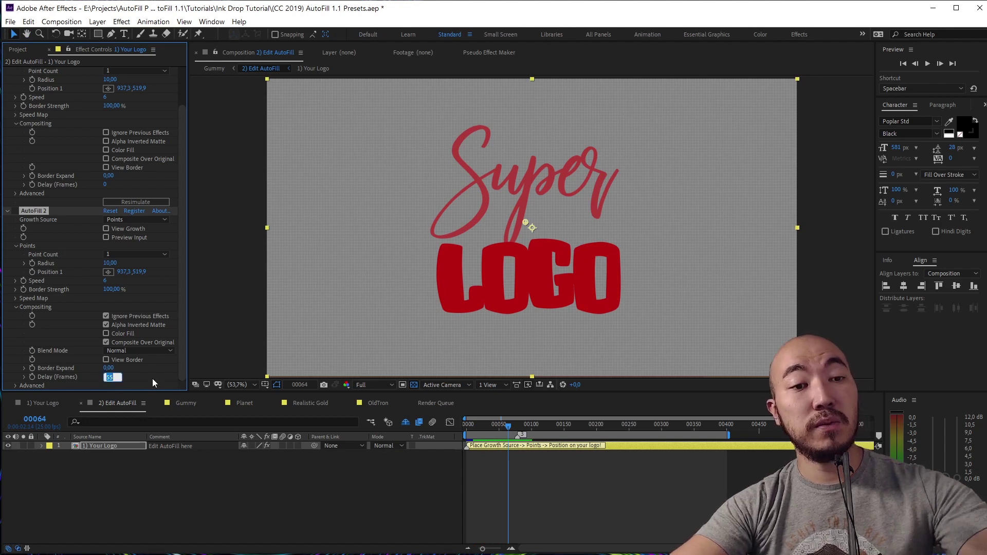
pyautogui.write('64')
pyautogui.press('Return')
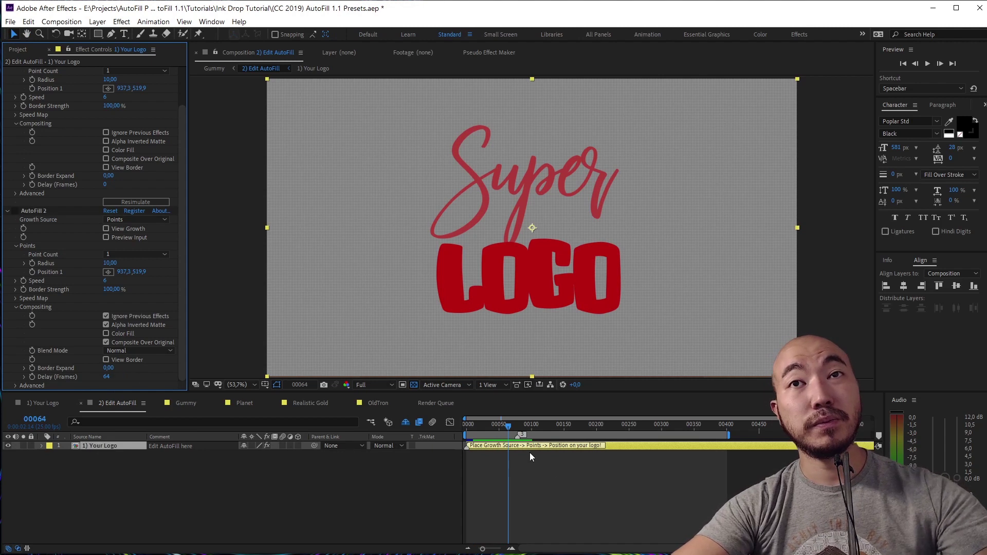
pyautogui.click(530, 453)
pyautogui.press('Home')
pyautogui.press('space')
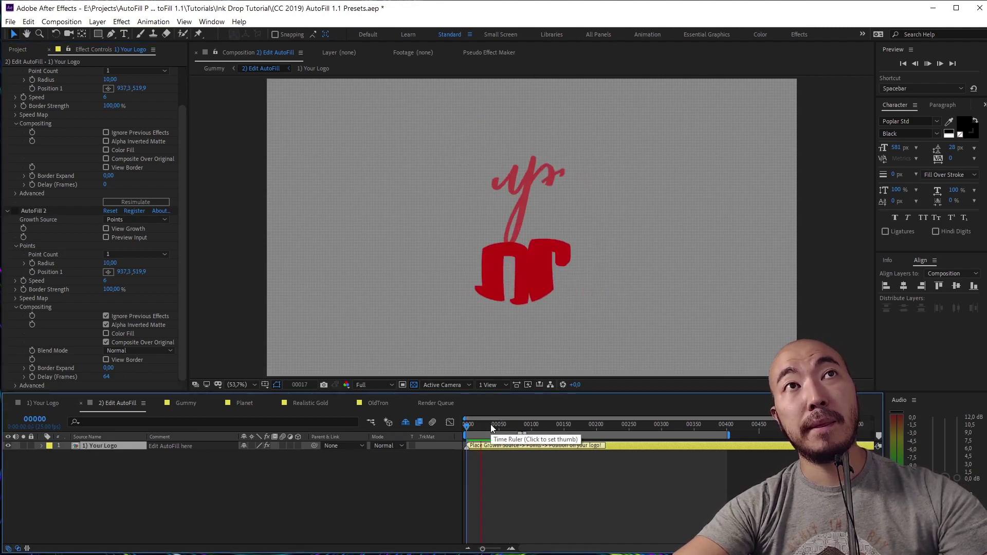
pyautogui.press('space')
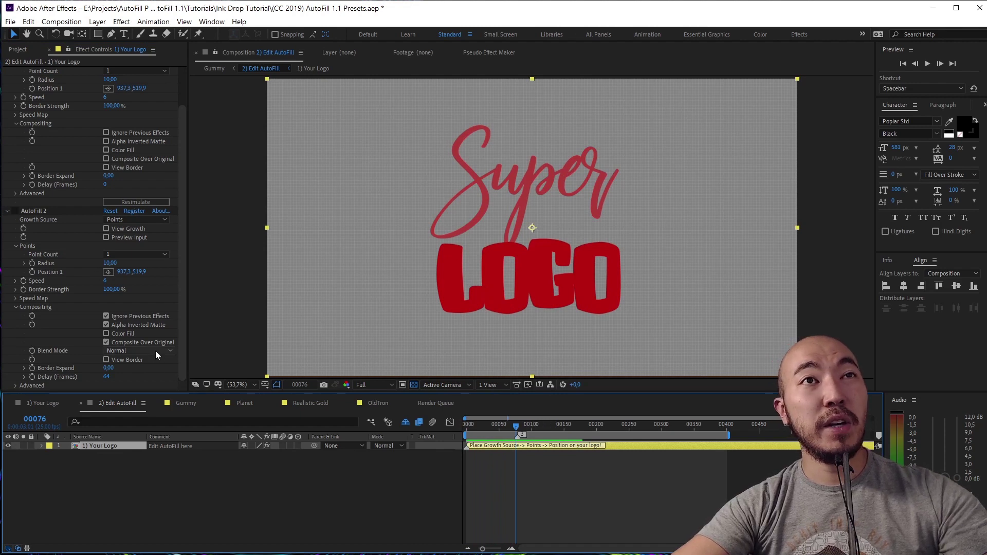
# - Try Stencil Alpha blending on AutoFill 2, then use Silhouette Alpha with Alpha Inverted Matte off
pyautogui.click(150, 350)
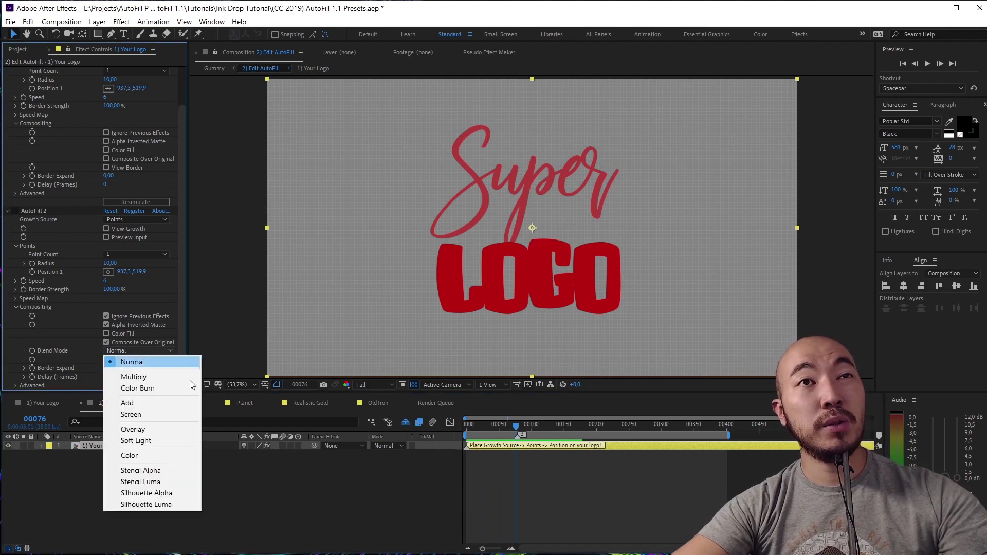
pyautogui.click(172, 494)
pyautogui.click(155, 350)
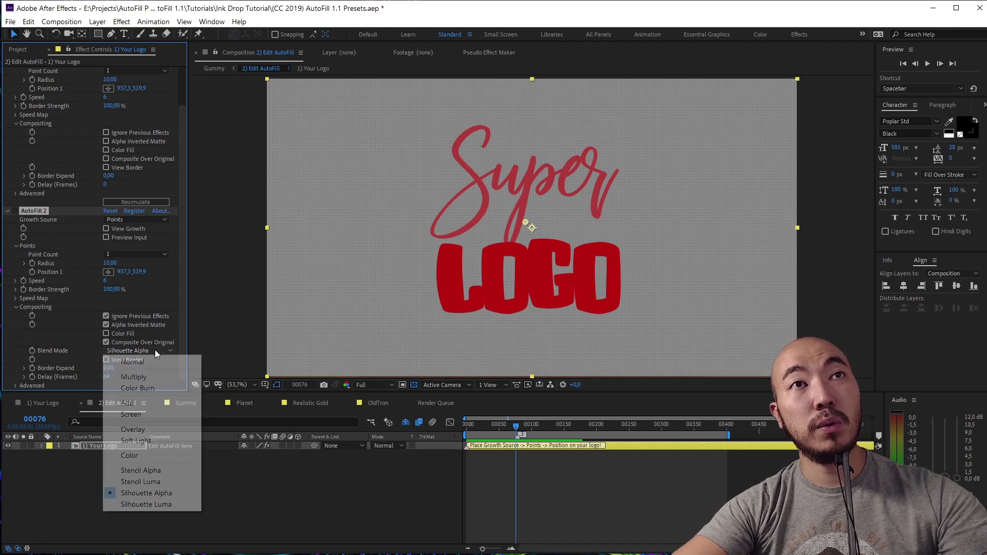
pyautogui.click(154, 464)
pyautogui.click(563, 453)
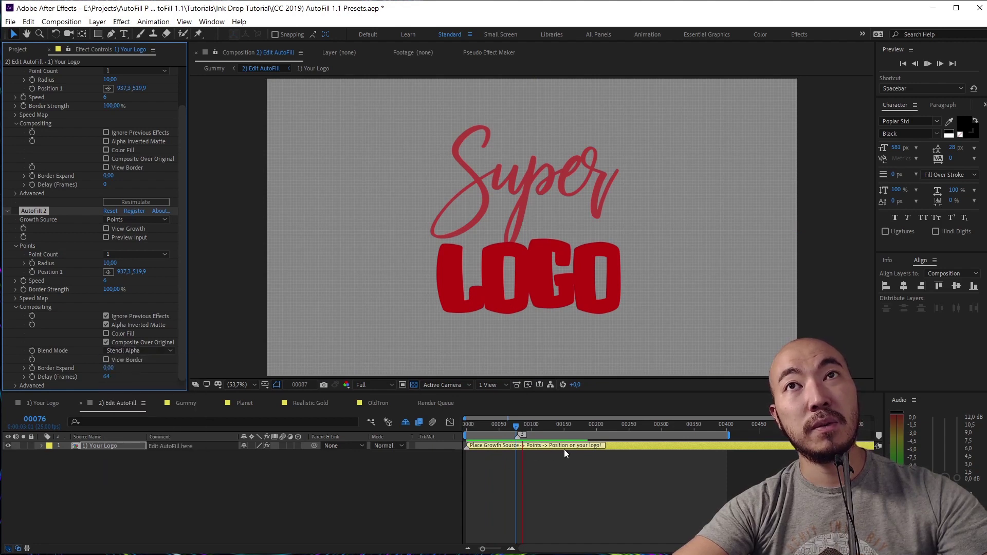
pyautogui.click(565, 449)
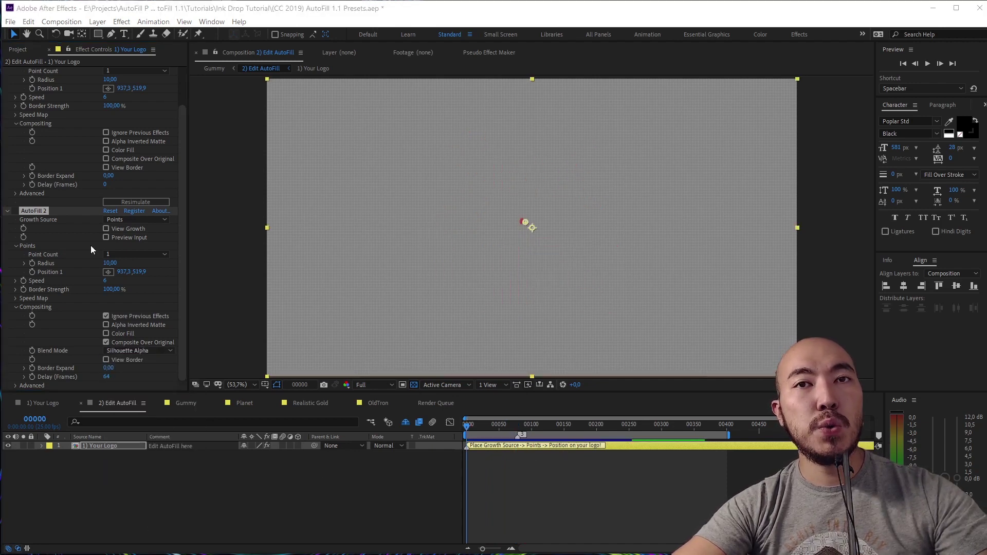
# - Enable AutoFill 2 again and play the animation to check how the silhouette erases the logo
pyautogui.click(14, 212)
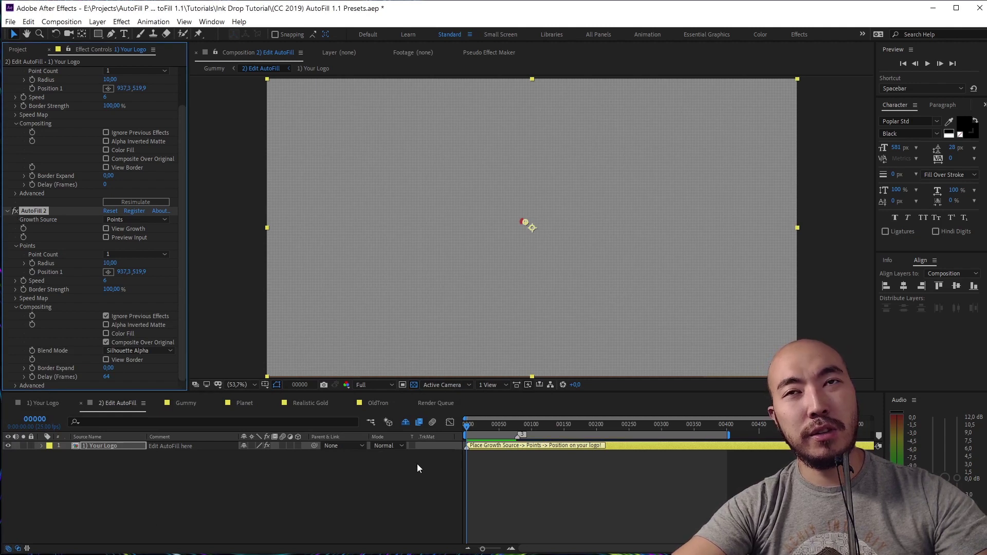
pyautogui.click(414, 483)
pyautogui.press('space')
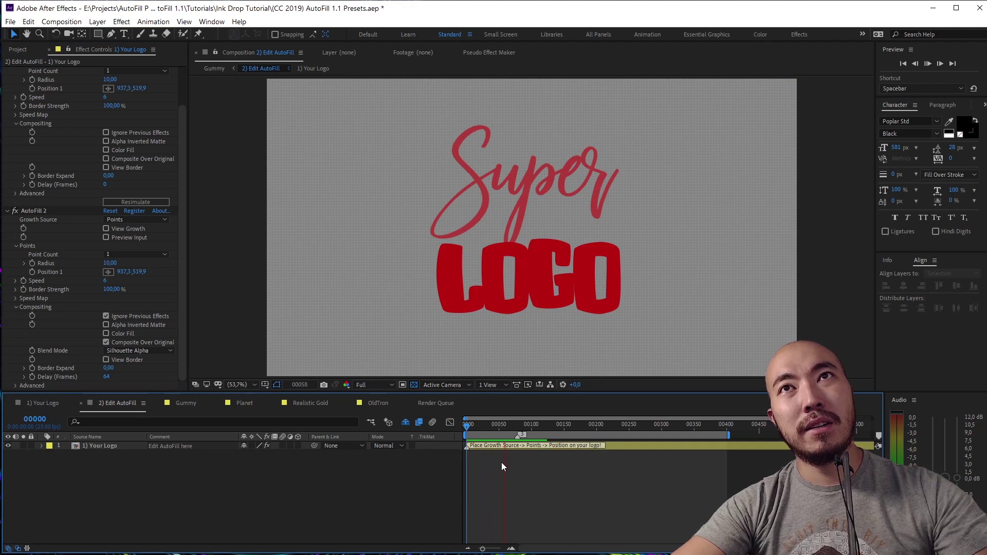
pyautogui.press('space')
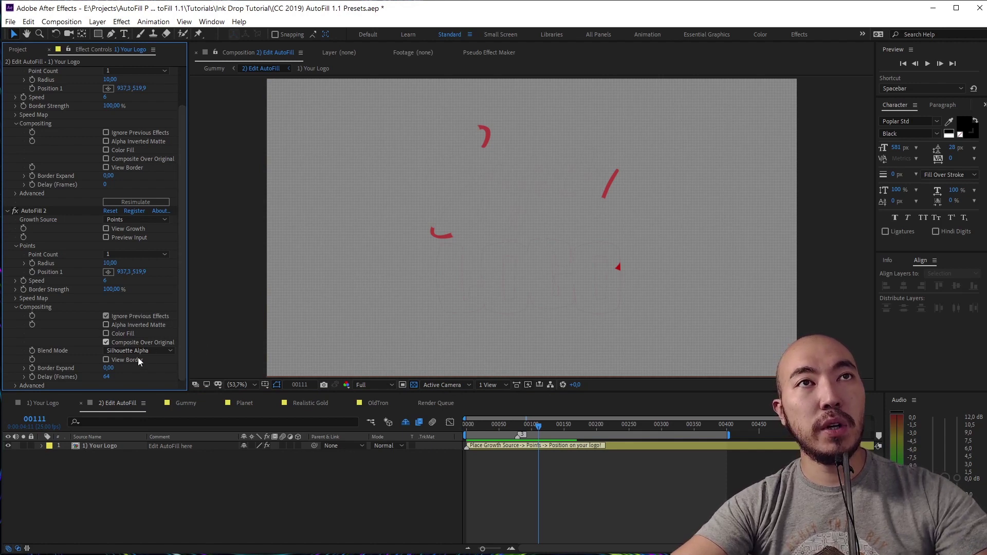
# - Set AutoFill 2's Border Expand to 1 and replay from the first frame to check the erased edges
pyautogui.press('/')
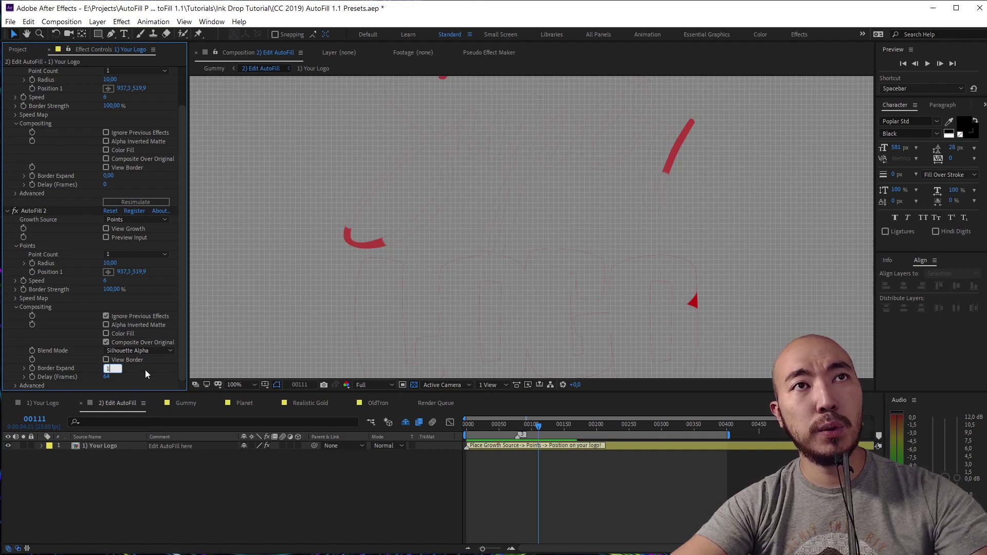
pyautogui.press('Return')
pyautogui.scroll(-3, 576, 261)
pyautogui.moveTo(497, 429); pyautogui.dragTo(486, 433)
pyautogui.press('space')
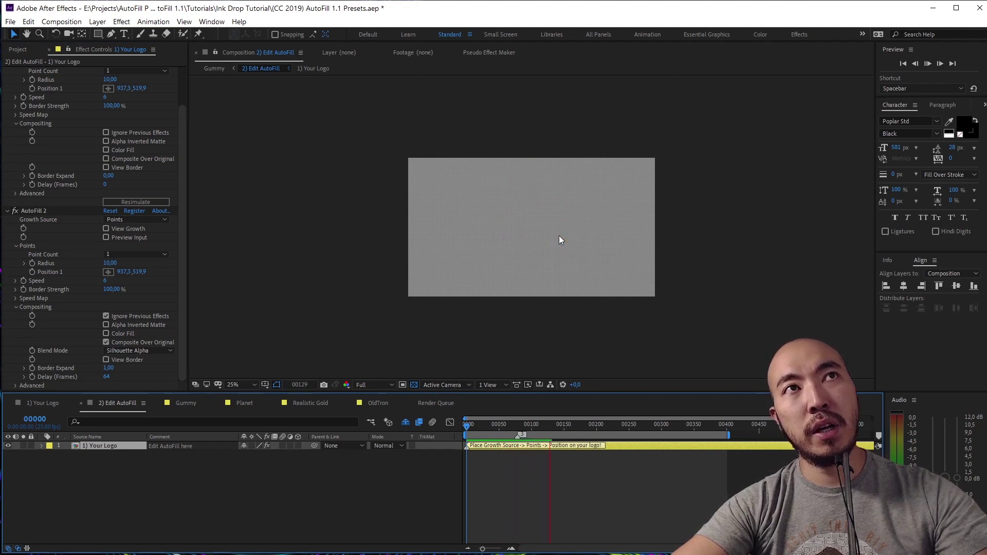
pyautogui.press('space')
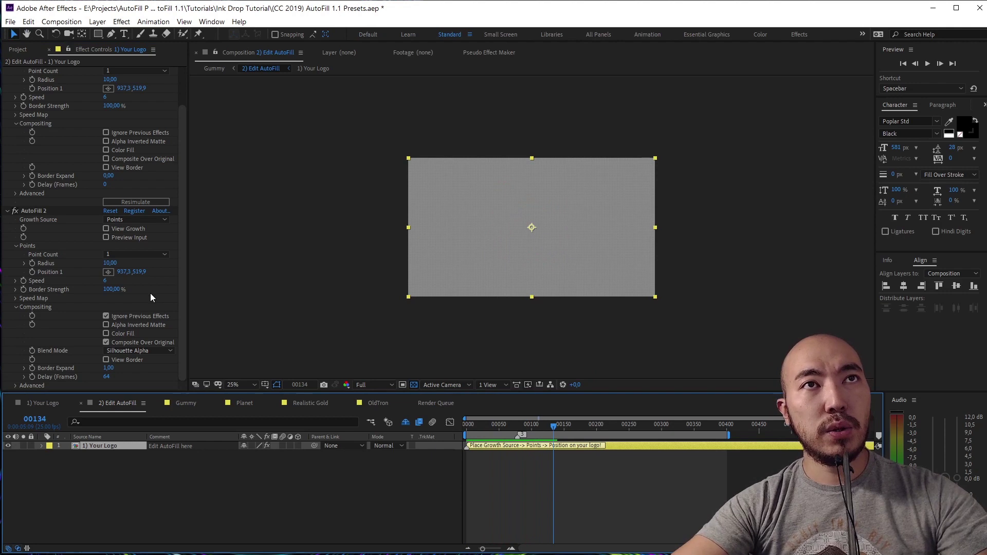
# - Delete AutoFill 2 and try a very dark red Color Fill on the remaining AutoFill effect
pyautogui.click(38, 212)
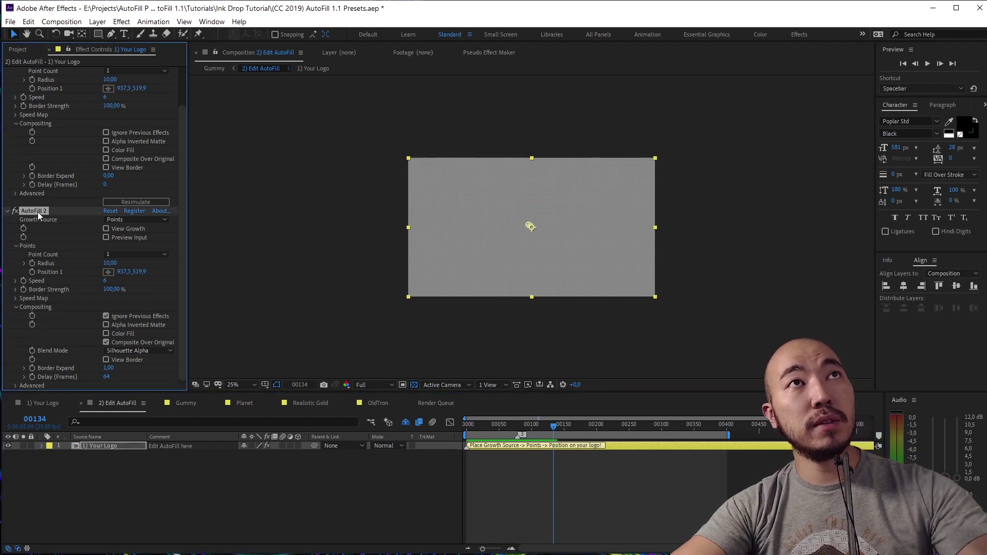
pyautogui.press('Delete')
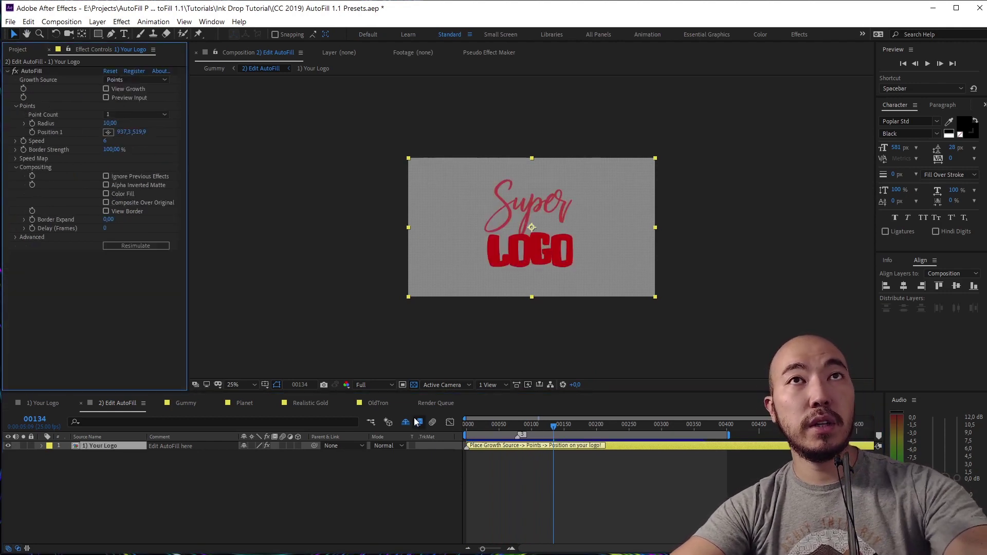
pyautogui.click(106, 193)
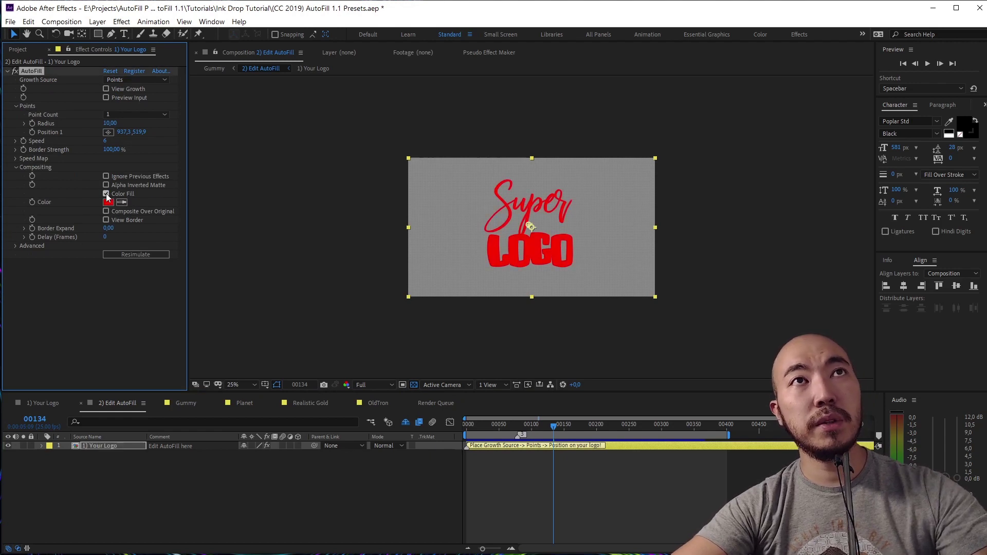
pyautogui.press('Return')
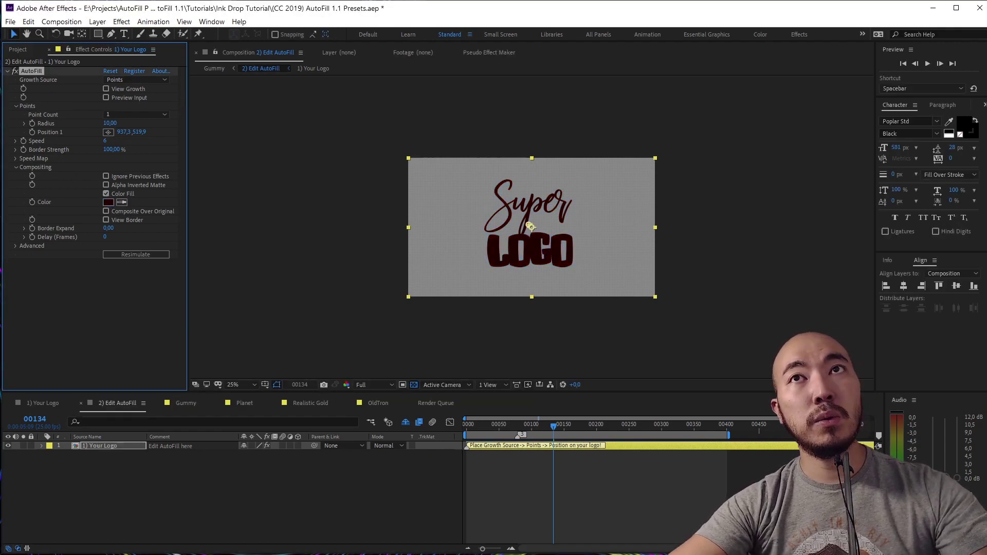
pyautogui.click(106, 194)
# - Turn on Composite Over Original to view its blend modes, turn it off again and collapse the Compositing settings
pyautogui.click(122, 203)
pyautogui.click(129, 210)
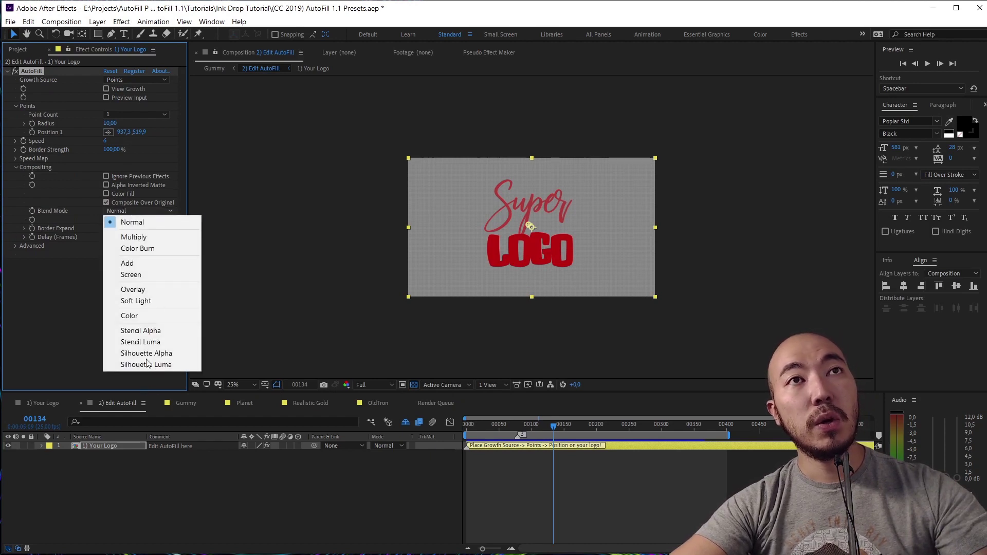
pyautogui.click(103, 200)
pyautogui.click(108, 208)
pyautogui.click(106, 203)
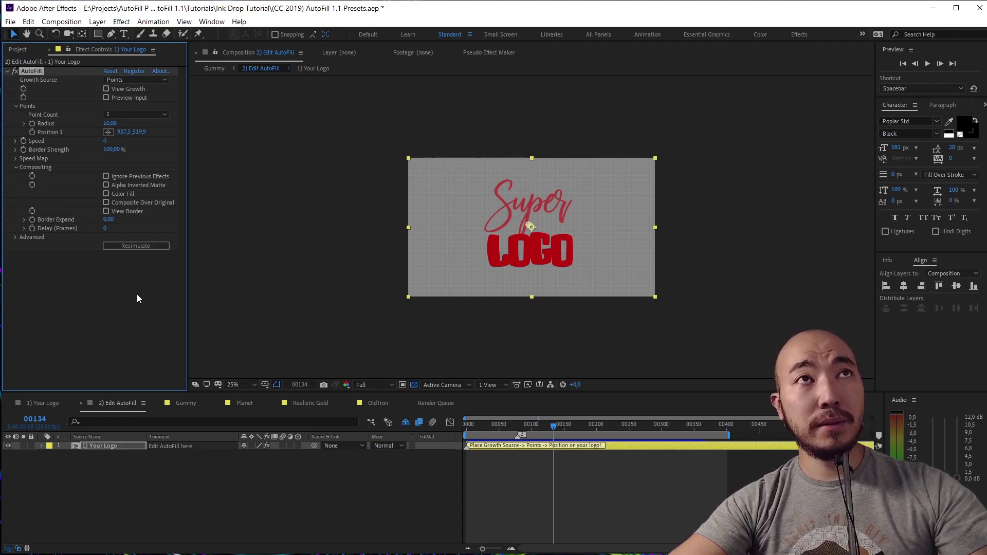
pyautogui.click(16, 167)
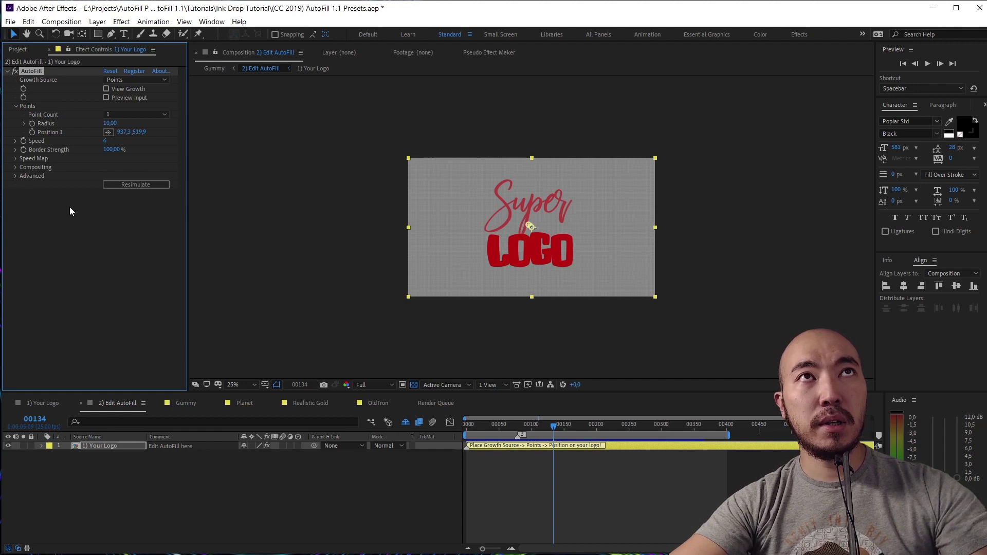
# - Collapse the Points settings, set AutoFill's Growth Source to Noise and play the animation from the first frame
pyautogui.click(14, 107)
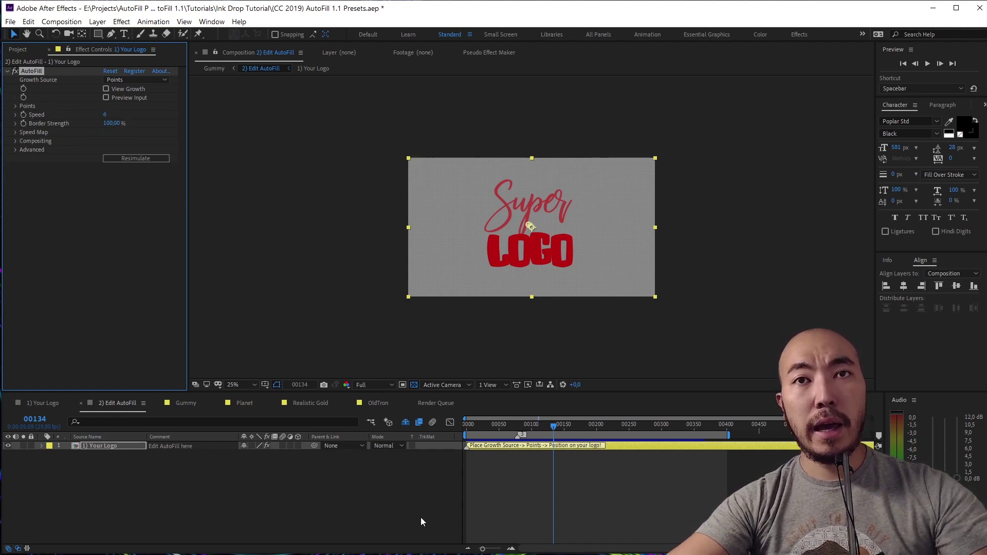
pyautogui.click(425, 553)
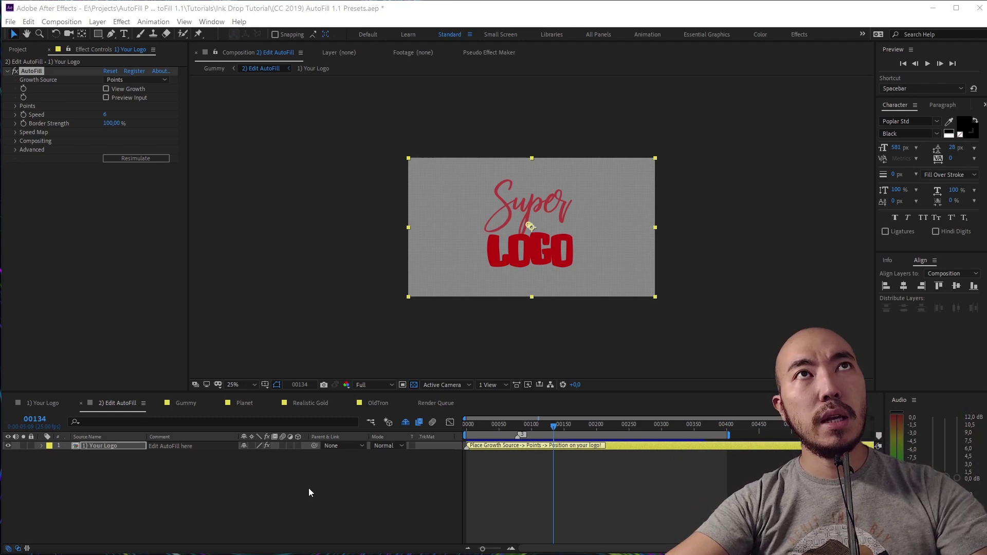
pyautogui.click(136, 80)
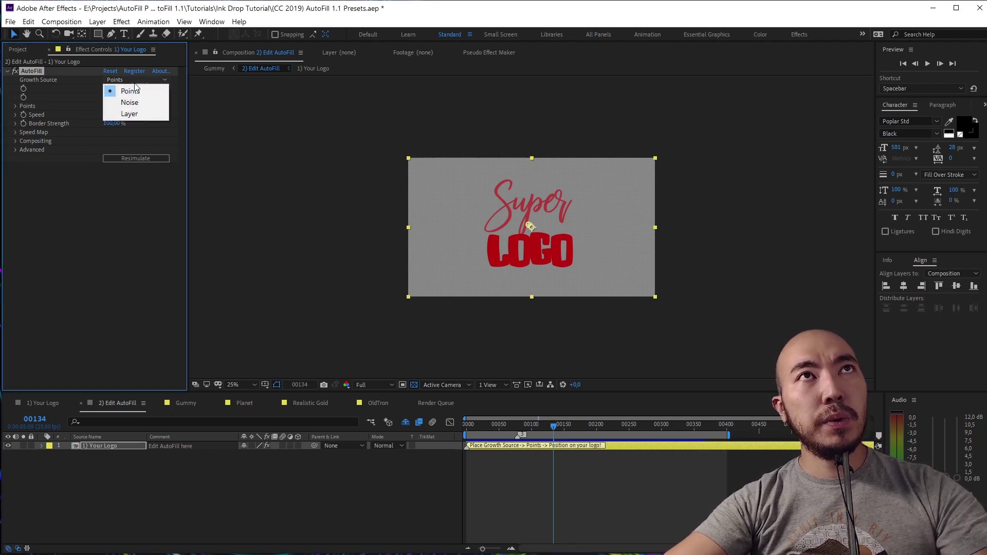
pyautogui.click(141, 103)
pyautogui.press('e')
pyautogui.click(488, 425)
pyautogui.press('Home')
pyautogui.press('space')
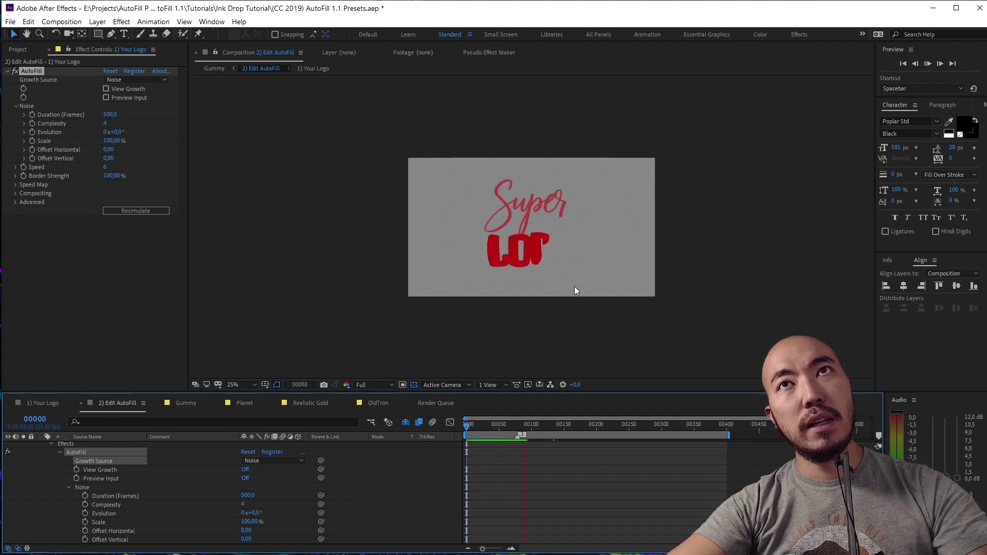
pyautogui.press('space')
# - Turn on View Growth, scrub the timeline in the enlarged preview to examine the noise growth and return to the first frame
pyautogui.click(105, 89)
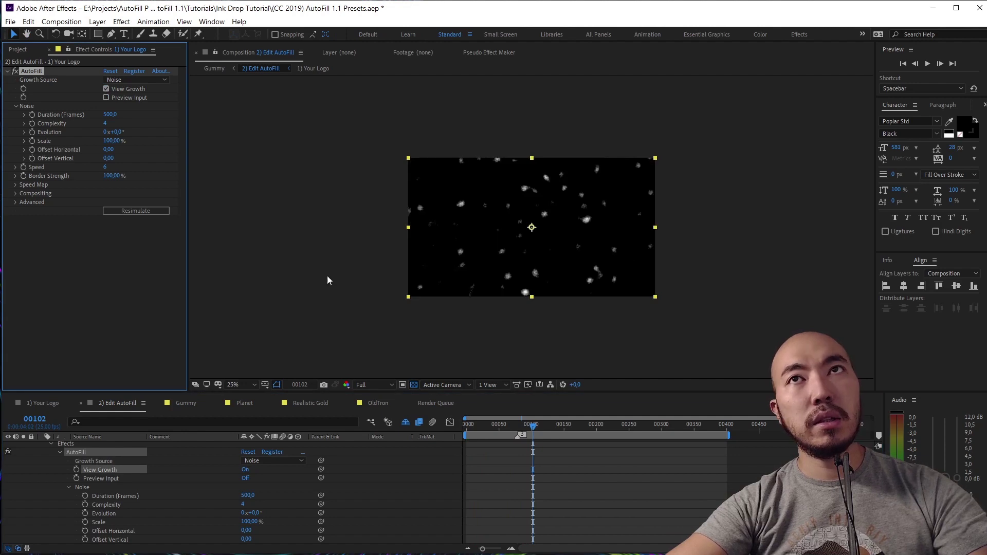
pyautogui.moveTo(497, 433)
pyautogui.mouseDown()
pyautogui.moveTo(464, 431)
pyautogui.moveTo(507, 431)
pyautogui.mouseUp()
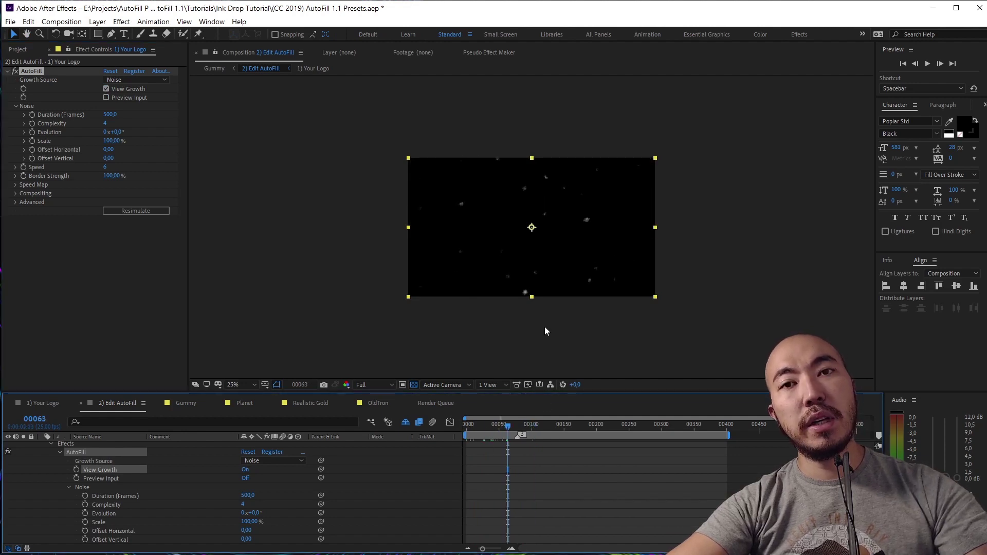
pyautogui.hotkey('shift', '/')
pyautogui.scroll(2, 59, 460)
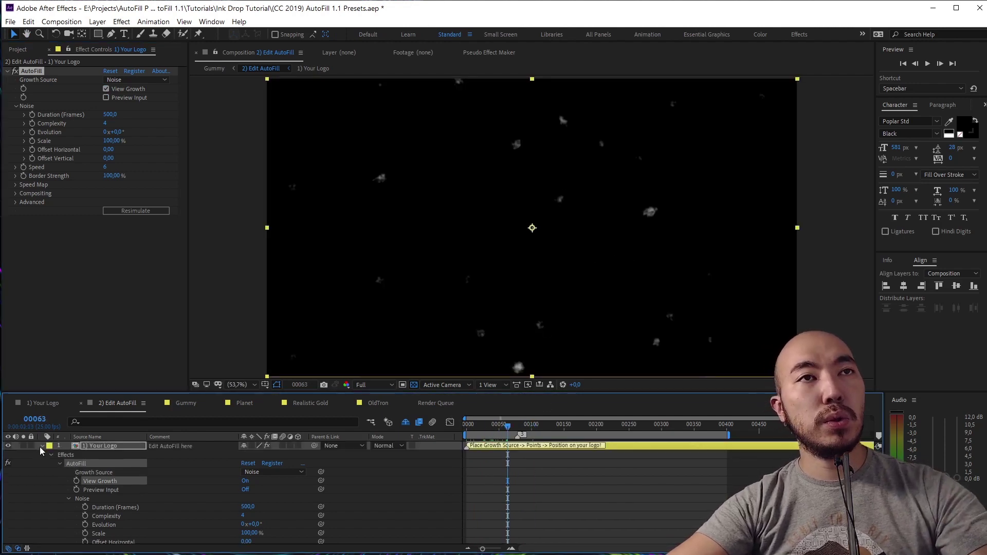
pyautogui.click(41, 446)
pyautogui.moveTo(534, 438); pyautogui.dragTo(442, 452)
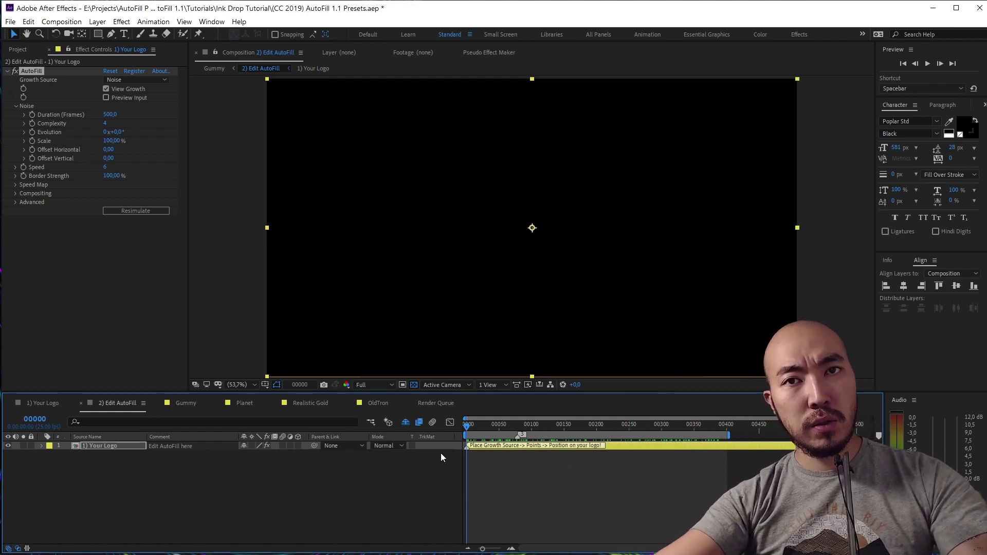
# - Set Growth Source to Layer to view its settings and switch it back to Points
pyautogui.click(154, 80)
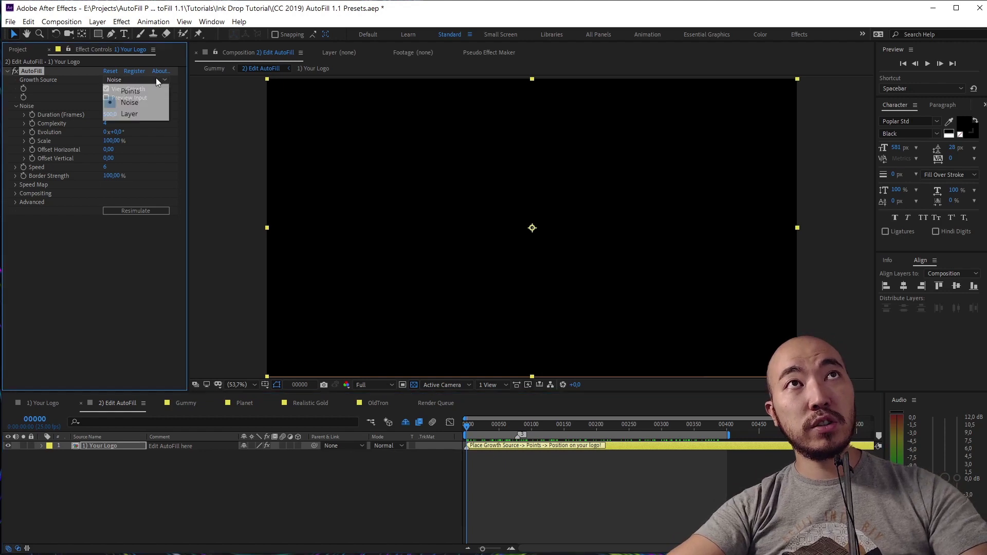
pyautogui.click(161, 114)
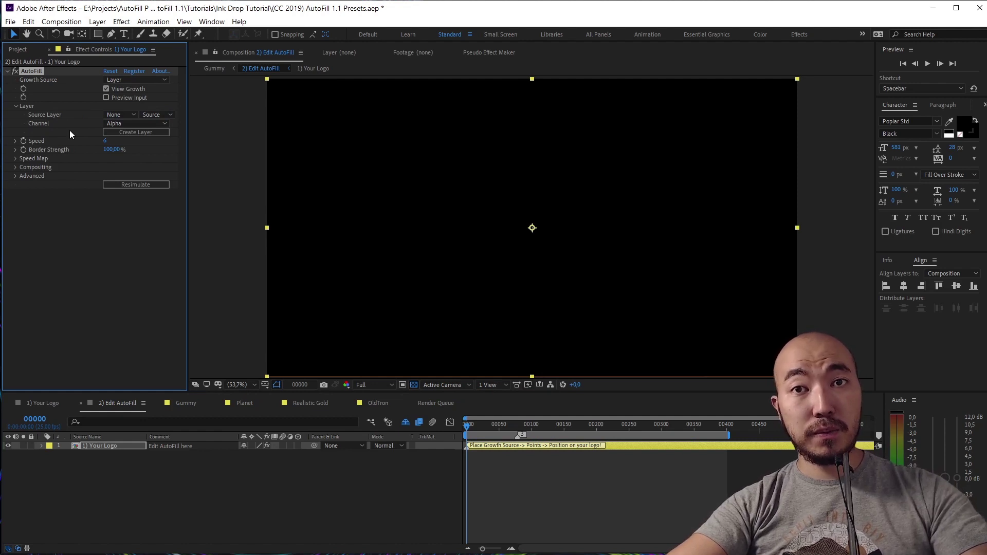
pyautogui.click(140, 78)
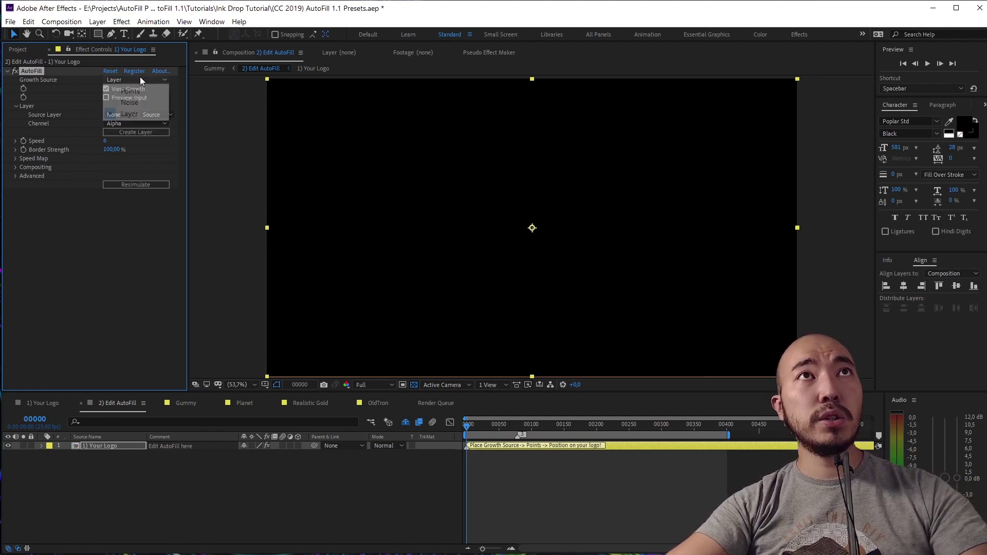
pyautogui.click(134, 91)
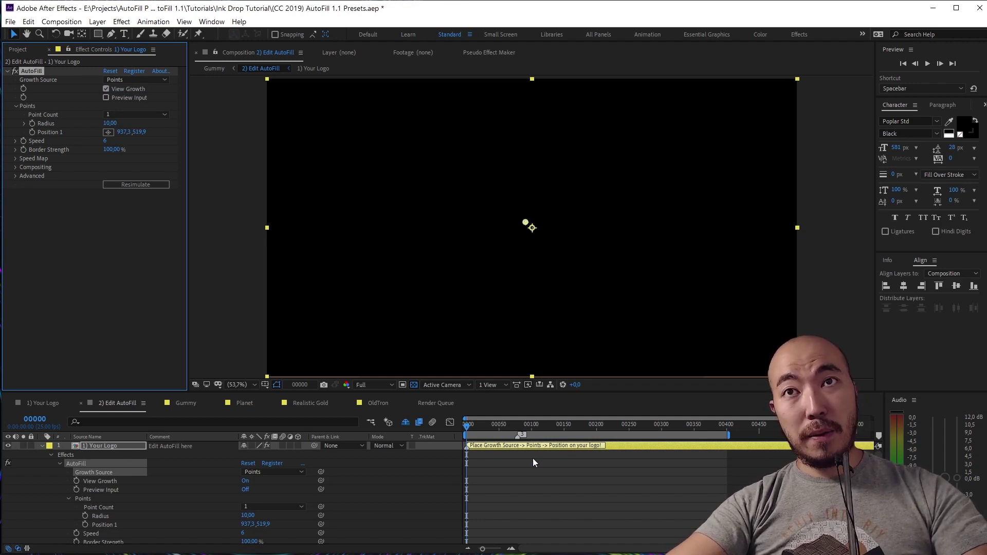
# - Delete the composition marker on the timeline and collapse the logo layer's properties
pyautogui.rightClick(519, 436)
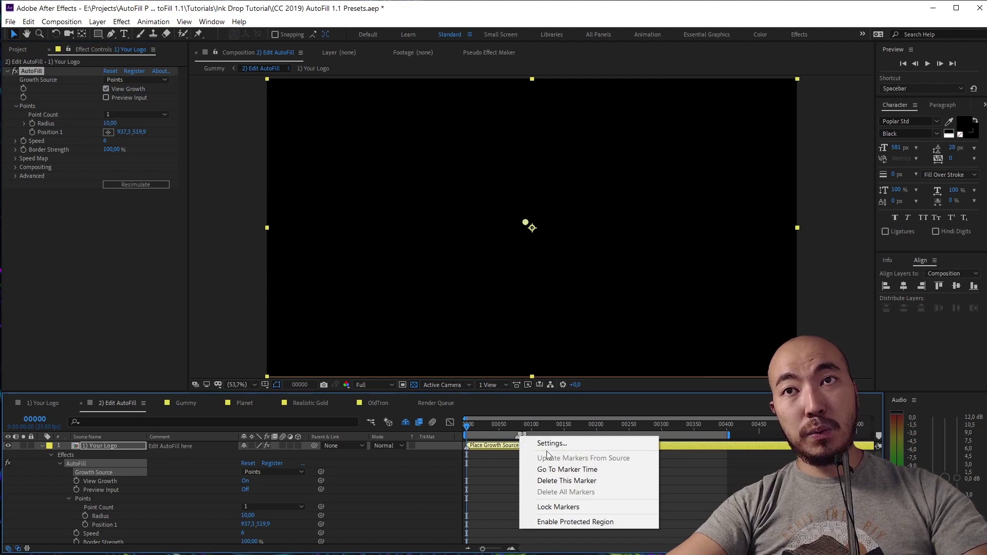
pyautogui.click(583, 486)
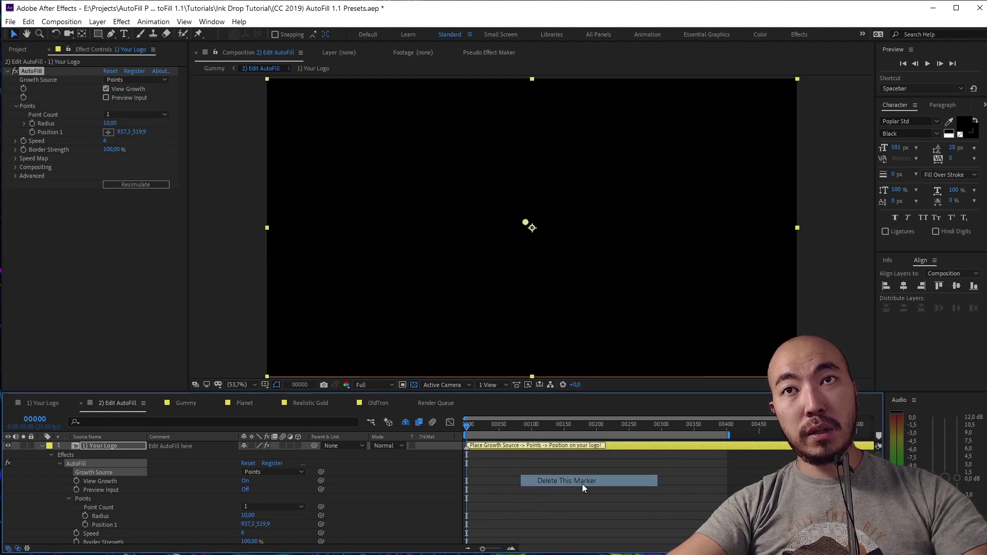
pyautogui.click(42, 446)
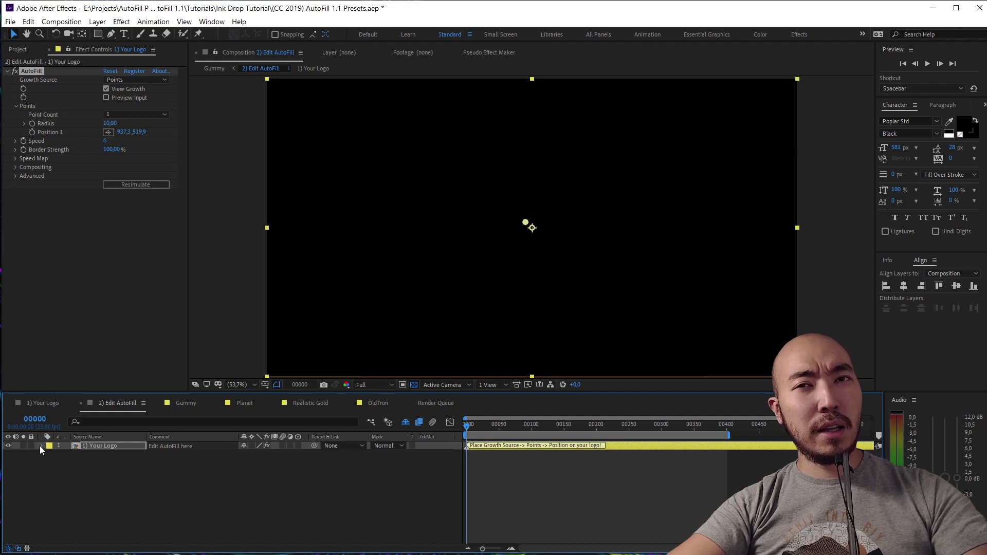
# - Set Growth Source to Noise, turn off View Growth and set the noise Evolution to 3x+359°
pyautogui.click(110, 79)
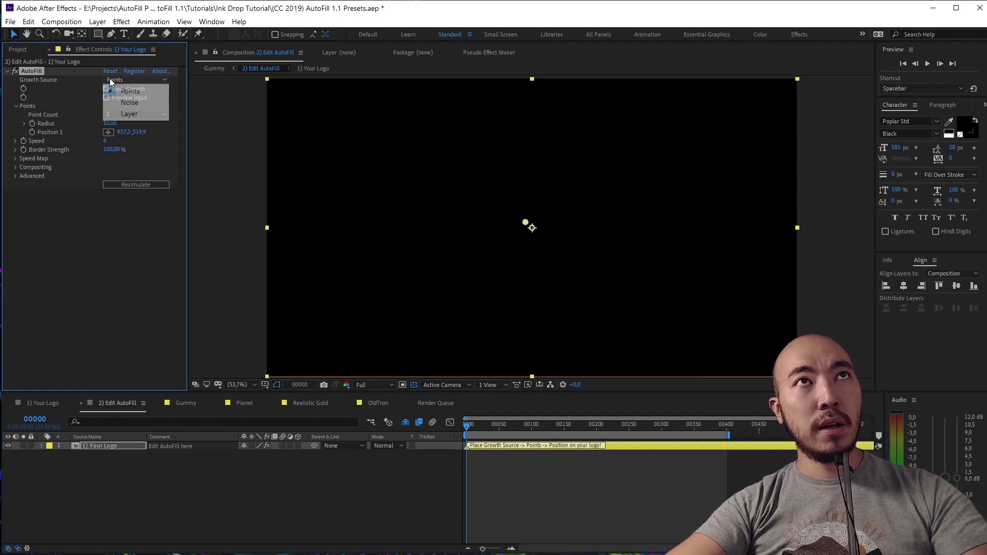
pyautogui.click(126, 99)
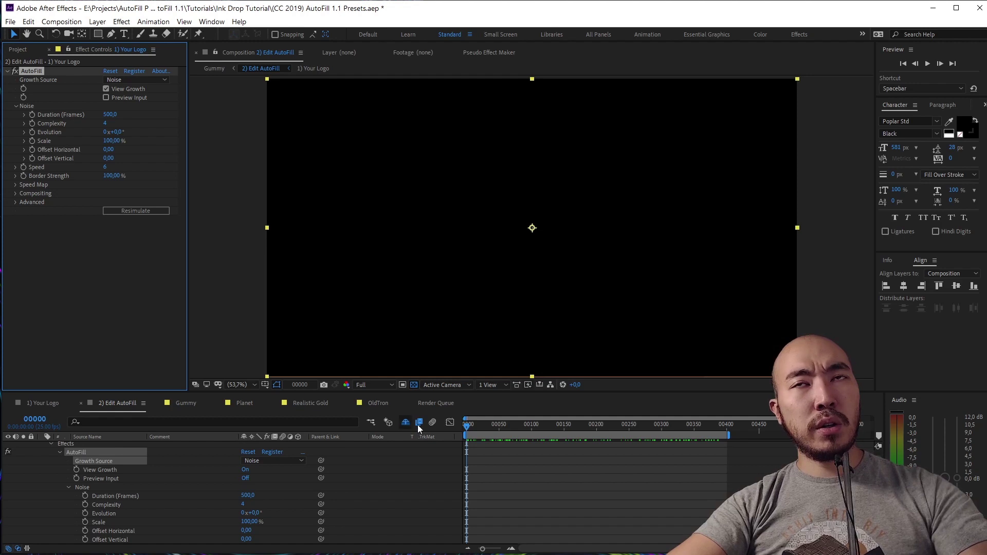
pyautogui.click(108, 92)
pyautogui.click(106, 89)
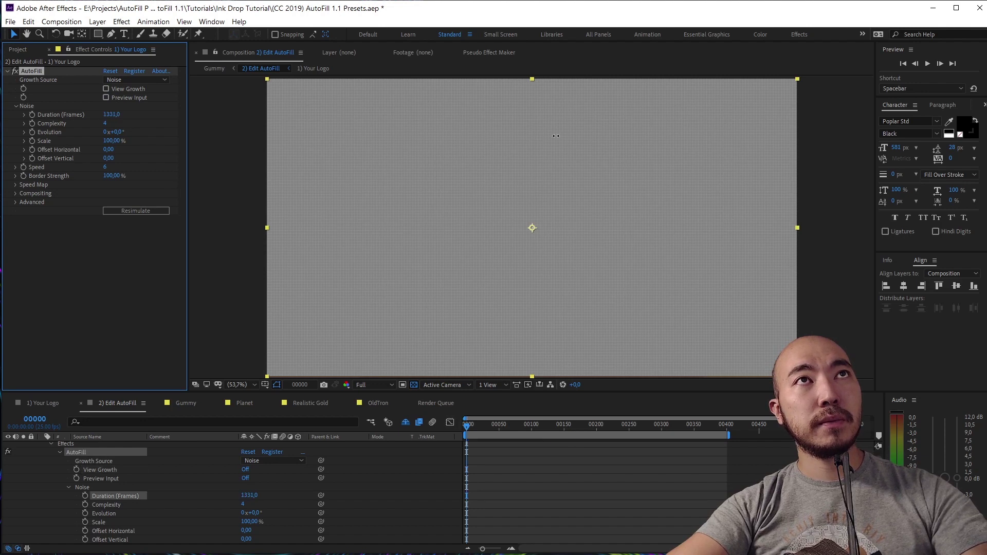
pyautogui.moveTo(110, 132); pyautogui.dragTo(850, 154)
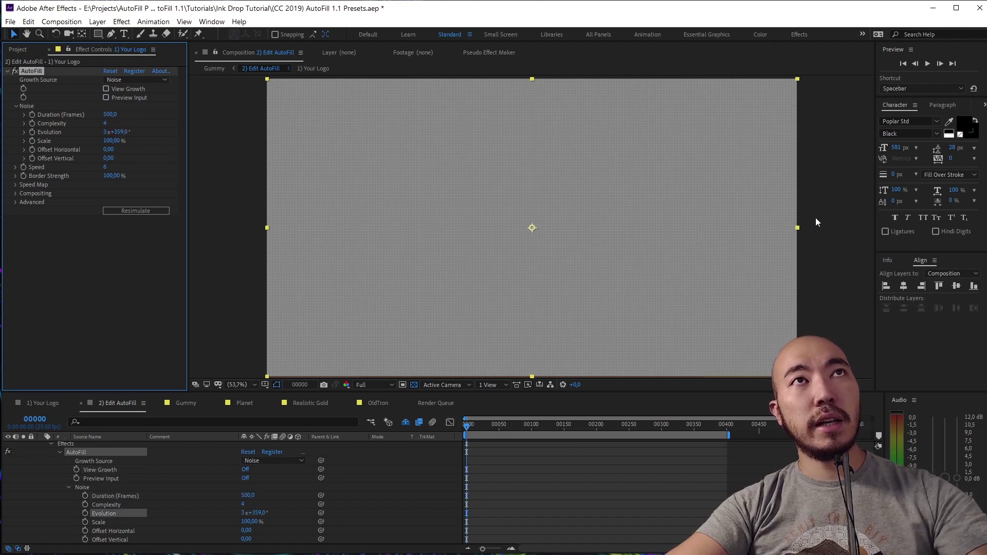
# - Move to frame 55 and capture an enlarged view of the timeline to examine its cached frames, closing the capture after viewing
pyautogui.moveTo(467, 426)
pyautogui.mouseDown()
pyautogui.moveTo(699, 423)
pyautogui.moveTo(470, 422)
pyautogui.moveTo(516, 431)
pyautogui.moveTo(492, 431)
pyautogui.moveTo(503, 427)
pyautogui.moveTo(540, 470)
pyautogui.mouseUp()
pyautogui.press('F1')
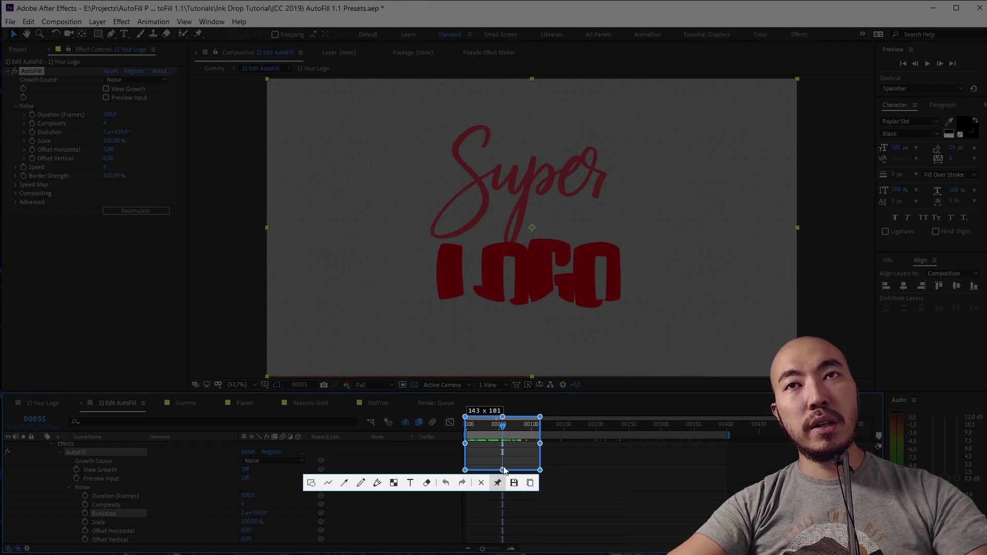
pyautogui.click(498, 482)
pyautogui.scroll(10, 495, 434)
pyautogui.moveTo(569, 471); pyautogui.dragTo(359, 320)
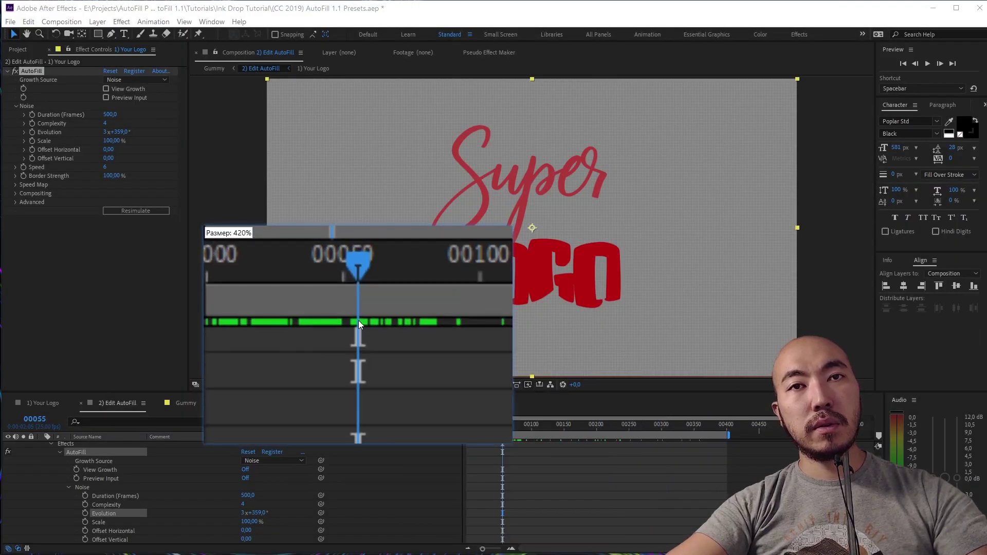
pyautogui.scroll(15, 433, 369)
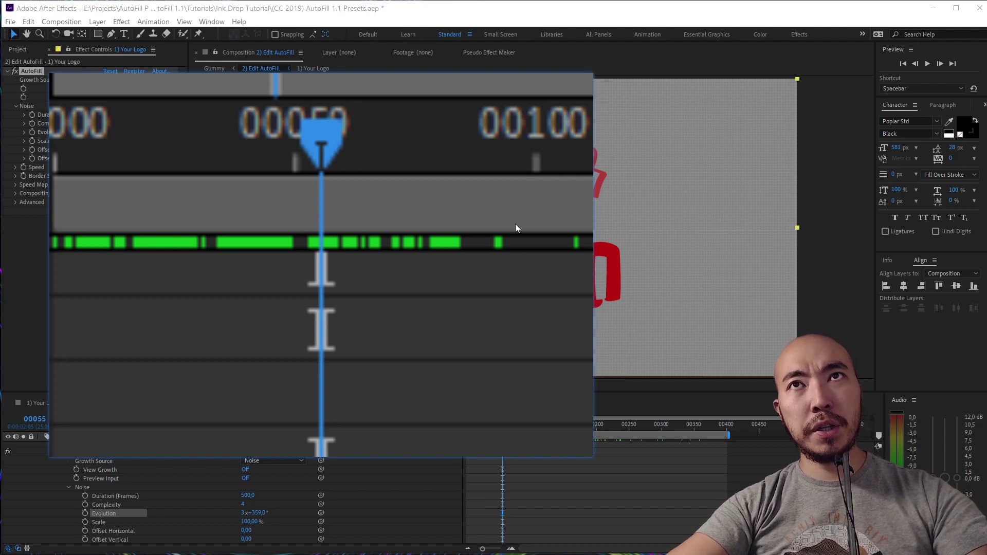
pyautogui.rightClick(339, 280)
pyautogui.click(425, 458)
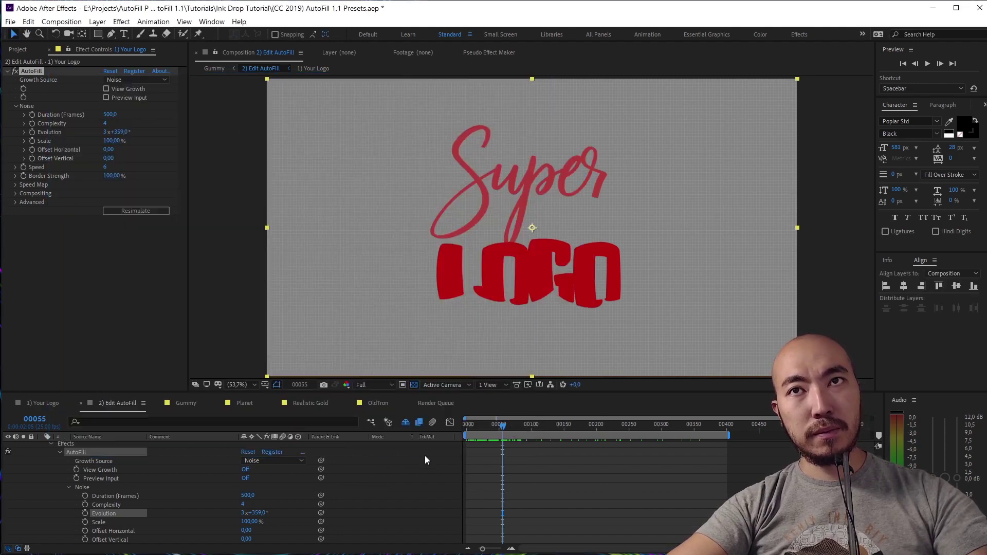
# - Play the noise growth from the first frame, resimulate AutoFill and check the animation again
pyautogui.press('Home')
pyautogui.press('space')
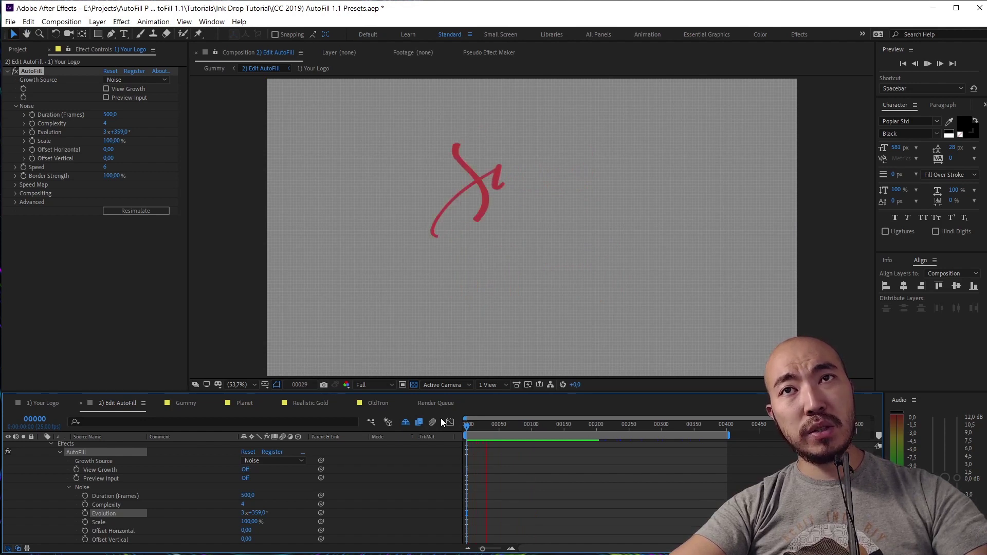
pyautogui.press('space')
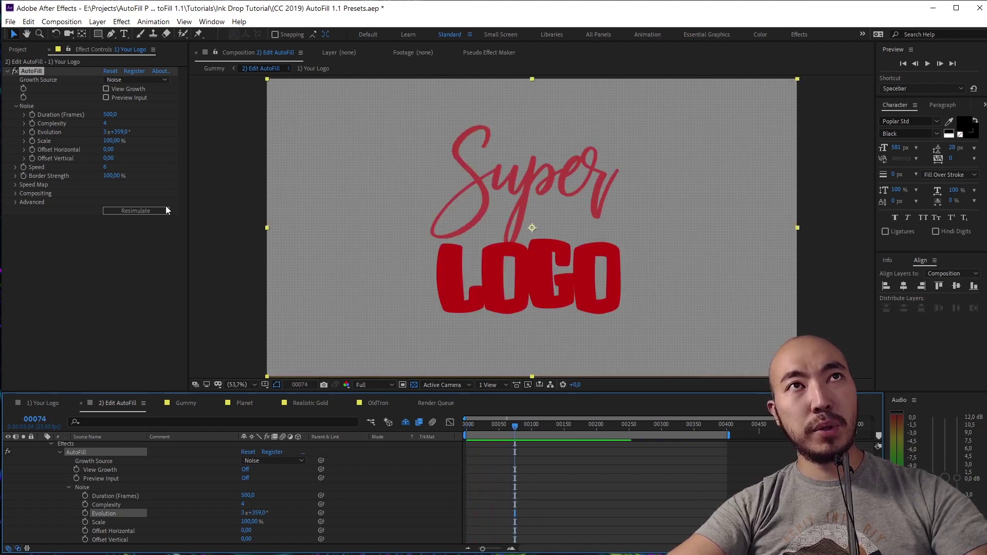
pyautogui.click(160, 211)
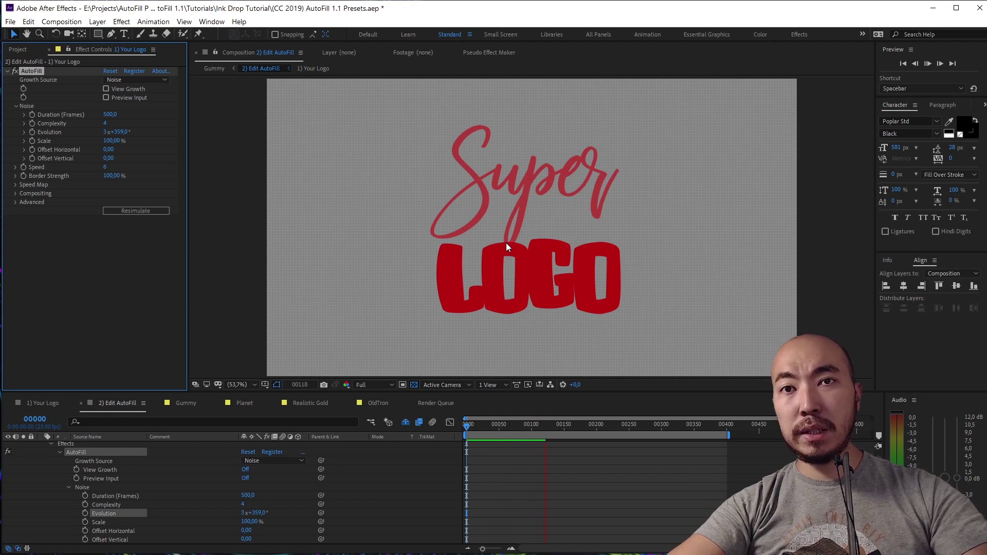
pyautogui.click(506, 243)
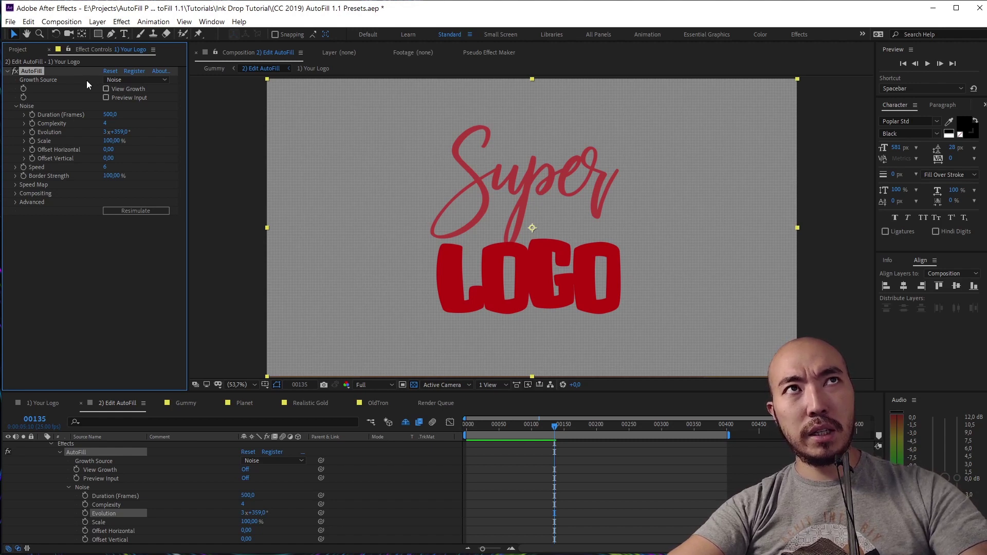
# - Collapse the Noise settings, set Growth Source to Points and view the available Point Count options
pyautogui.click(16, 106)
pyautogui.click(119, 80)
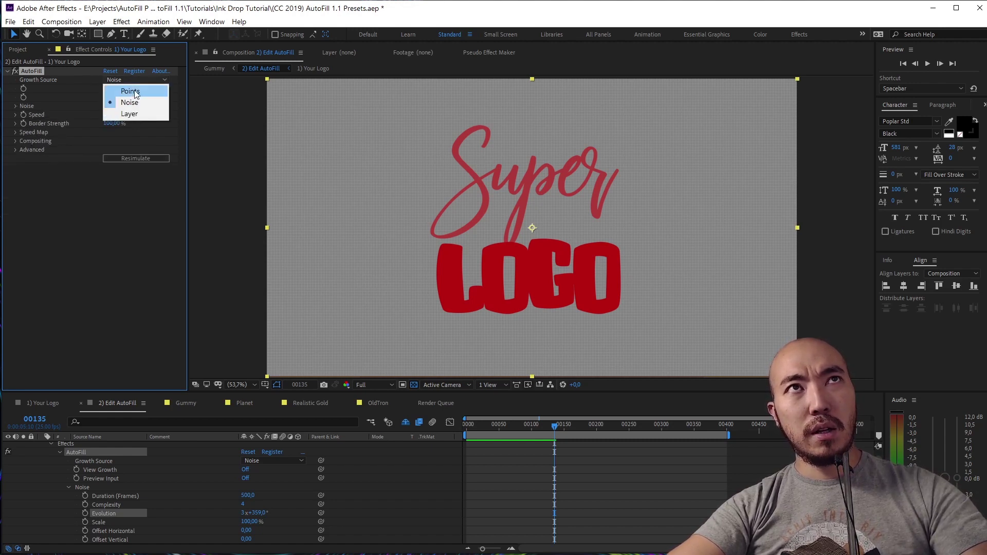
pyautogui.click(123, 89)
pyautogui.click(141, 114)
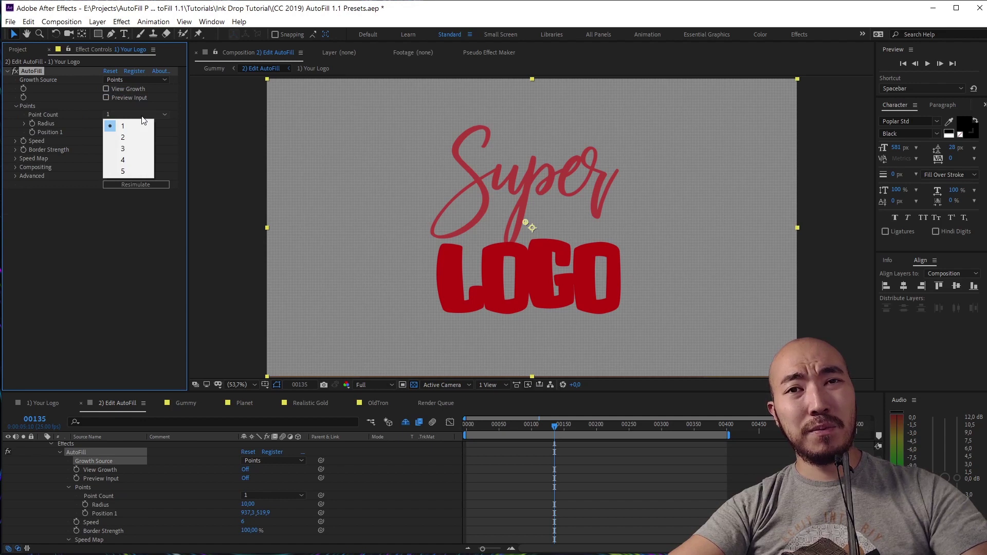
pyautogui.click(176, 106)
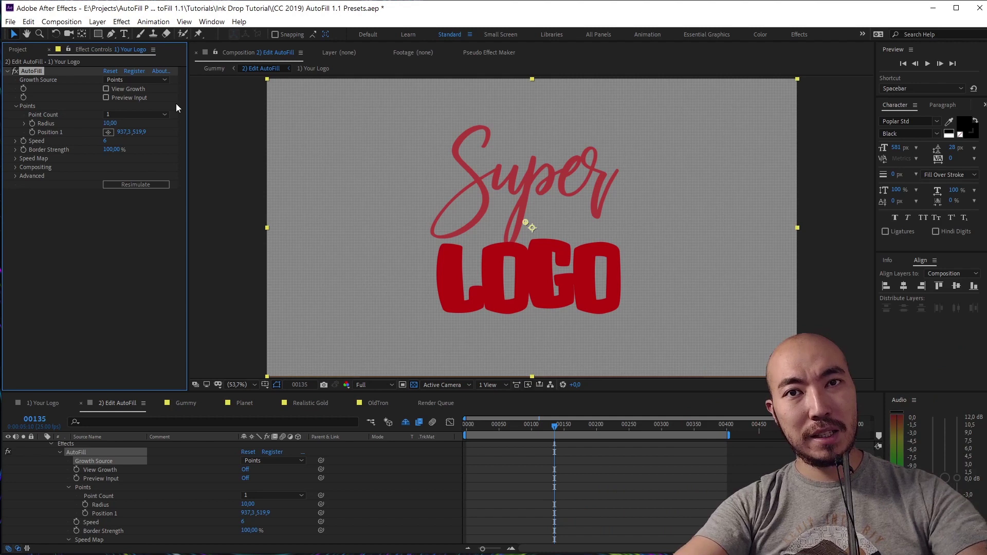
# - Review the available Growth Source options and collapse the logo layer's properties in the timeline
pyautogui.click(162, 111)
pyautogui.click(162, 110)
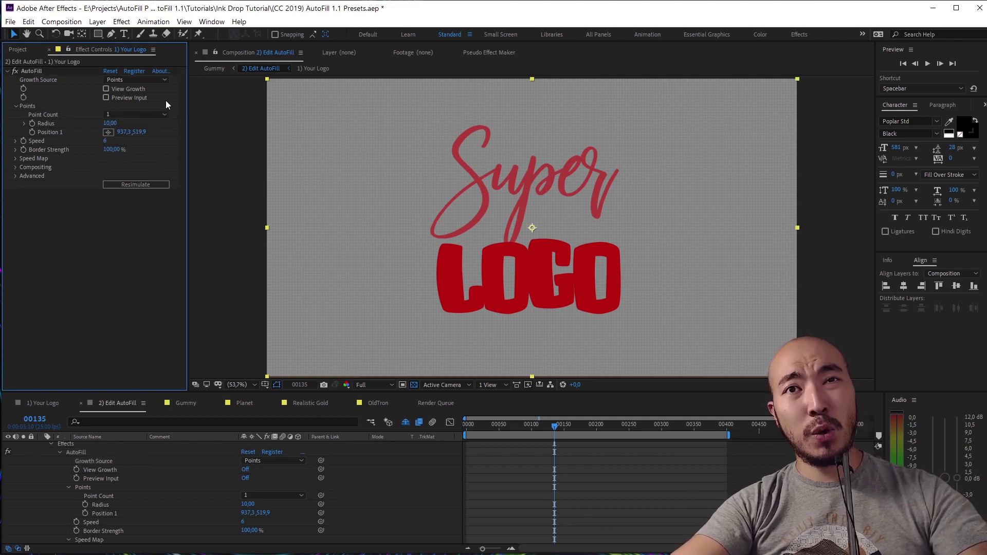
pyautogui.click(157, 81)
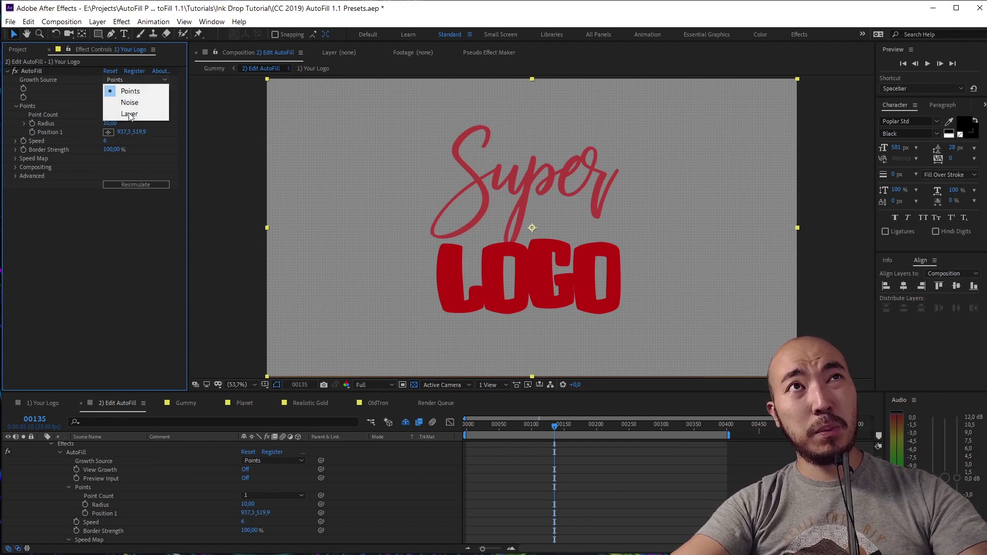
pyautogui.click(69, 80)
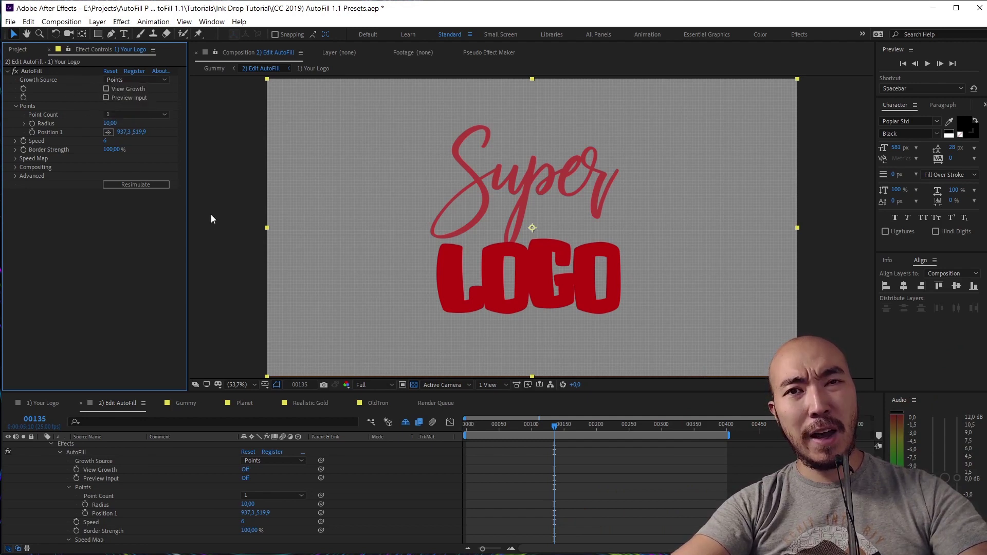
pyautogui.scroll(2, 131, 477)
pyautogui.click(39, 445)
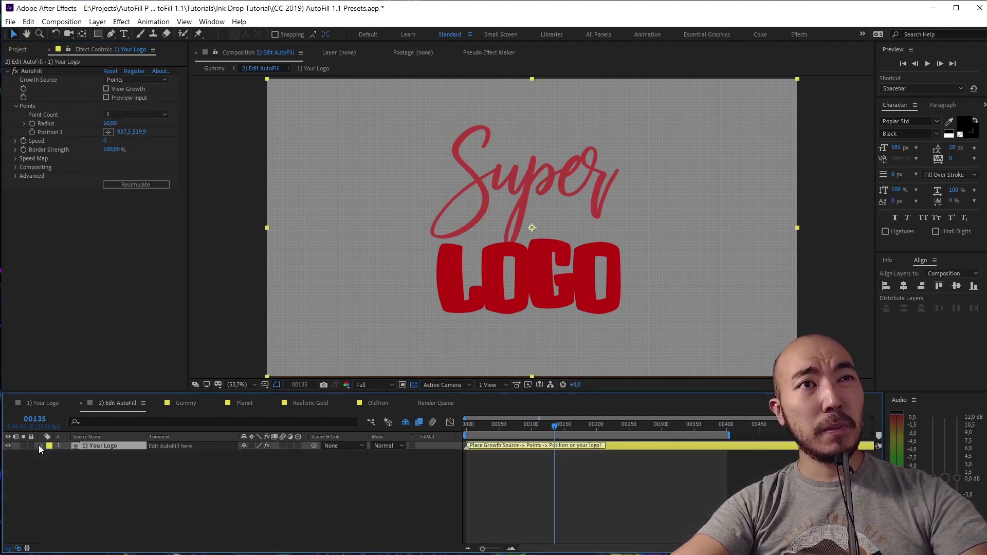
pyautogui.click(40, 446)
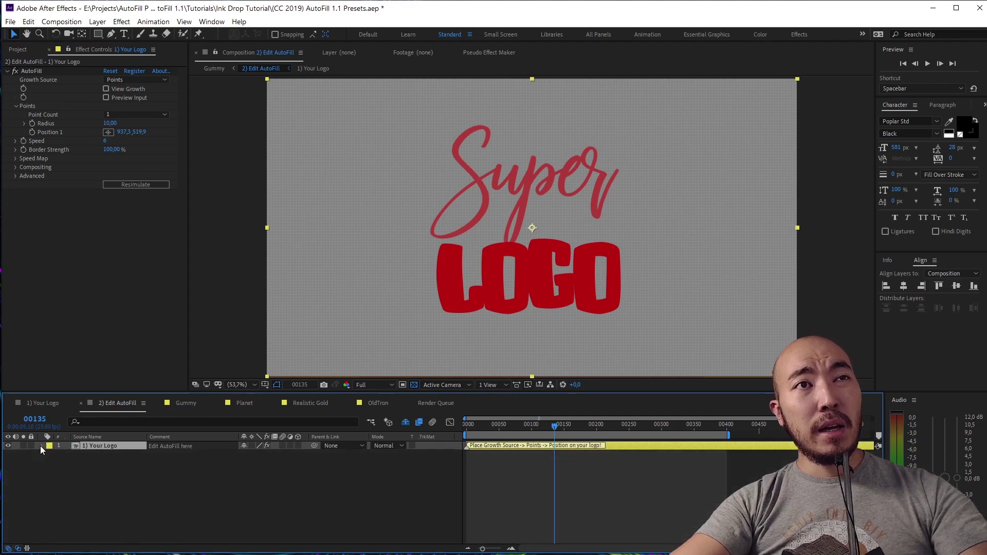
# - Play the Points growth from the first frame and replay it to check how the logo fills
pyautogui.click(471, 424)
pyautogui.press('space')
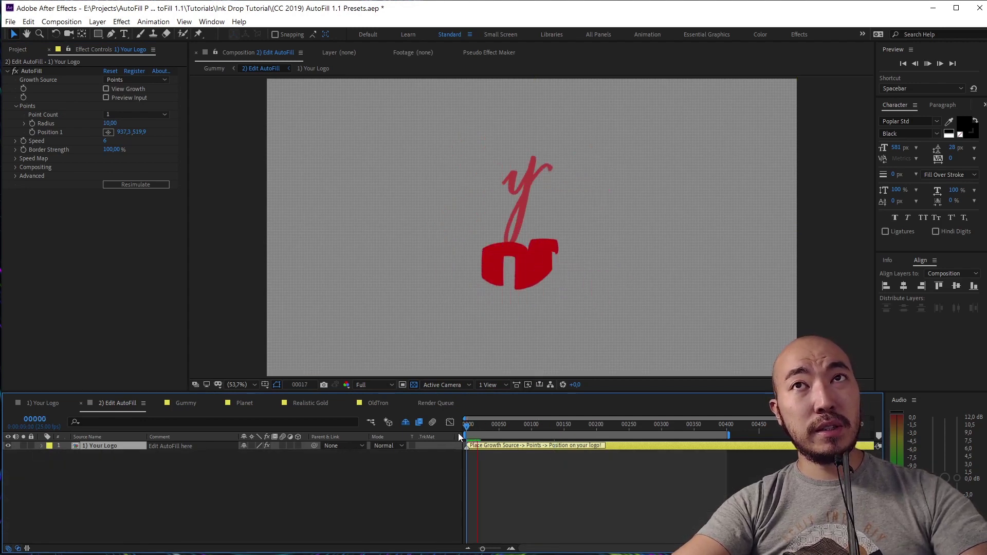
pyautogui.press('space')
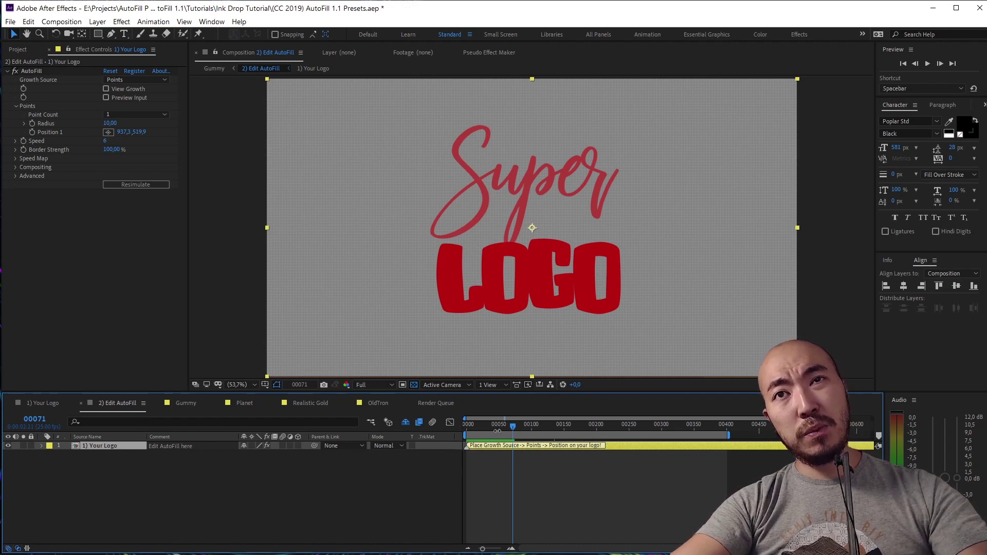
pyautogui.press('space')
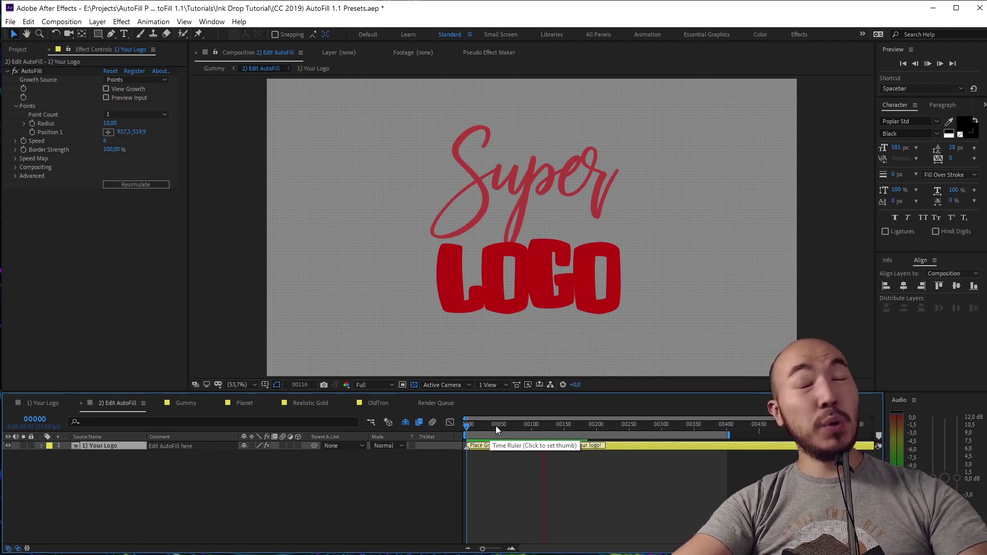
pyautogui.press('space')
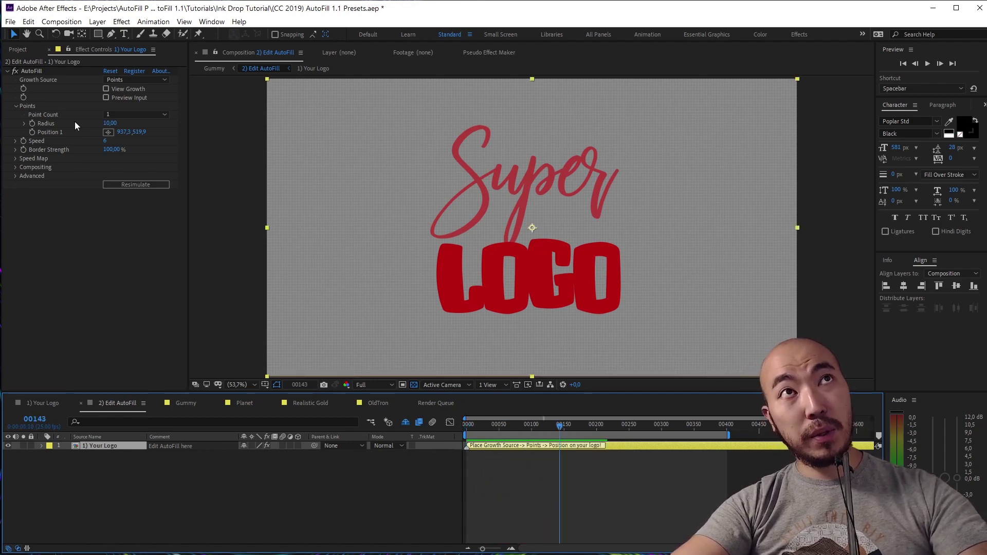
# - Switch Growth Source to Layer and on to Noise, and play the growth from the first frame
pyautogui.click(147, 80)
pyautogui.click(143, 114)
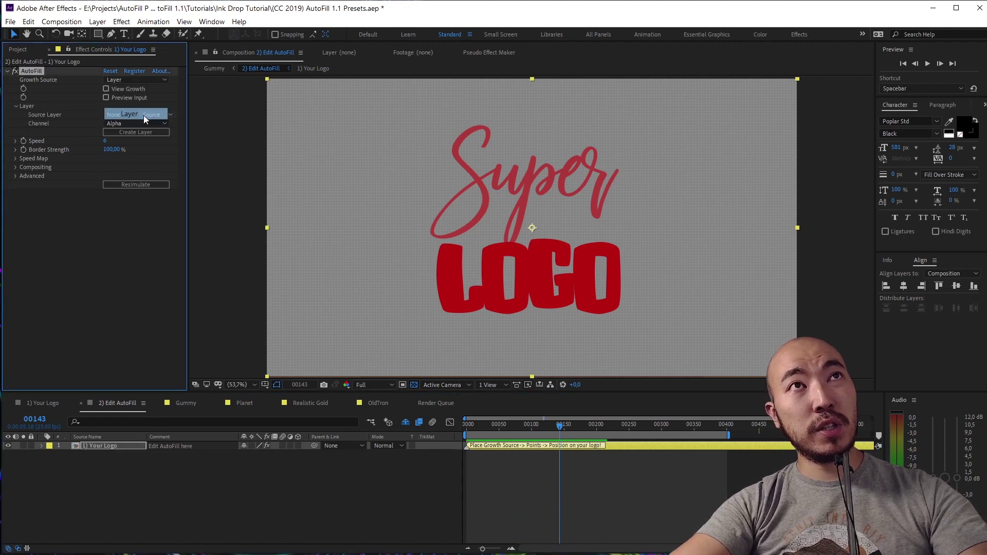
pyautogui.click(140, 104)
pyautogui.moveTo(475, 429); pyautogui.dragTo(444, 431)
pyautogui.press('space')
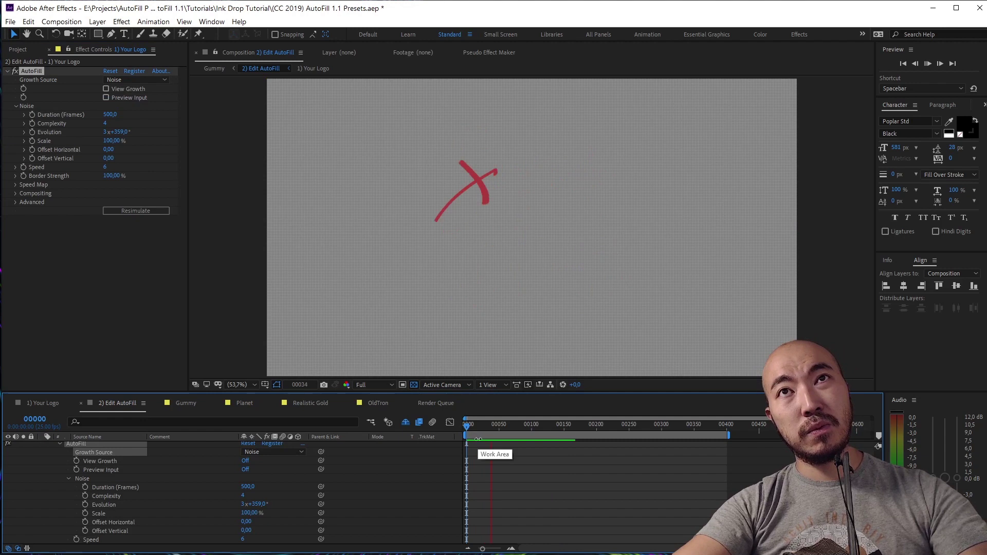
pyautogui.press('space')
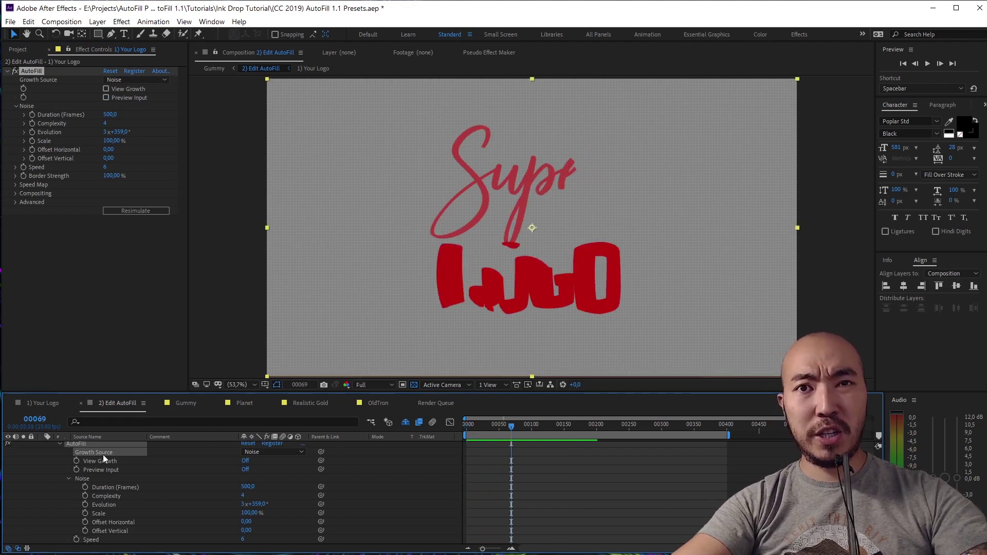
# - Collapse the logo layer's timeline properties and scrub through the noise growth, returning to the first frame
pyautogui.scroll(1, 100, 465)
pyautogui.click(42, 446)
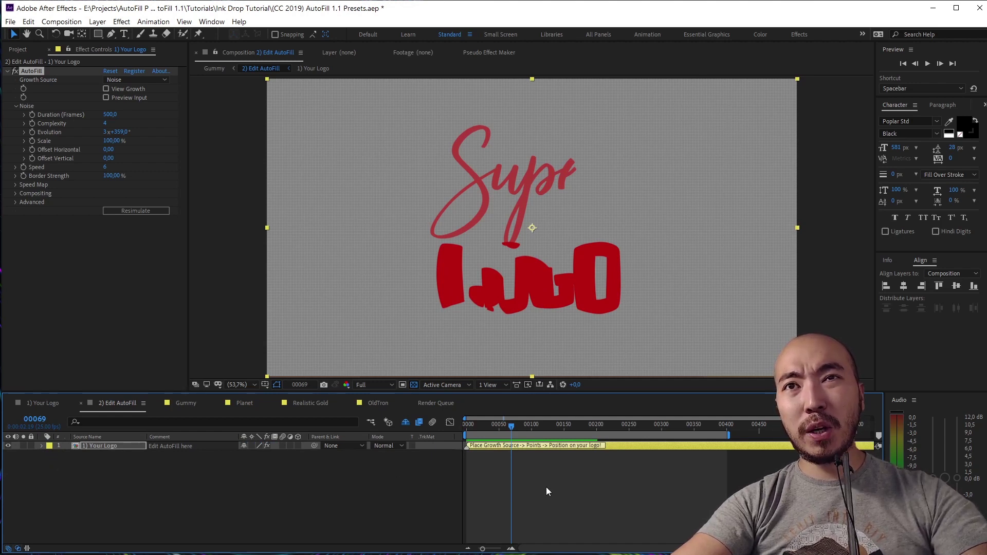
pyautogui.moveTo(514, 429)
pyautogui.mouseDown()
pyautogui.moveTo(466, 427)
pyautogui.moveTo(559, 425)
pyautogui.mouseUp()
pyautogui.moveTo(471, 427)
pyautogui.mouseDown()
pyautogui.moveTo(527, 427)
pyautogui.moveTo(467, 429)
pyautogui.mouseUp()
# - Open the Planet composition and play its logo animation from the first frame
pyautogui.click(250, 404)
pyautogui.click(474, 433)
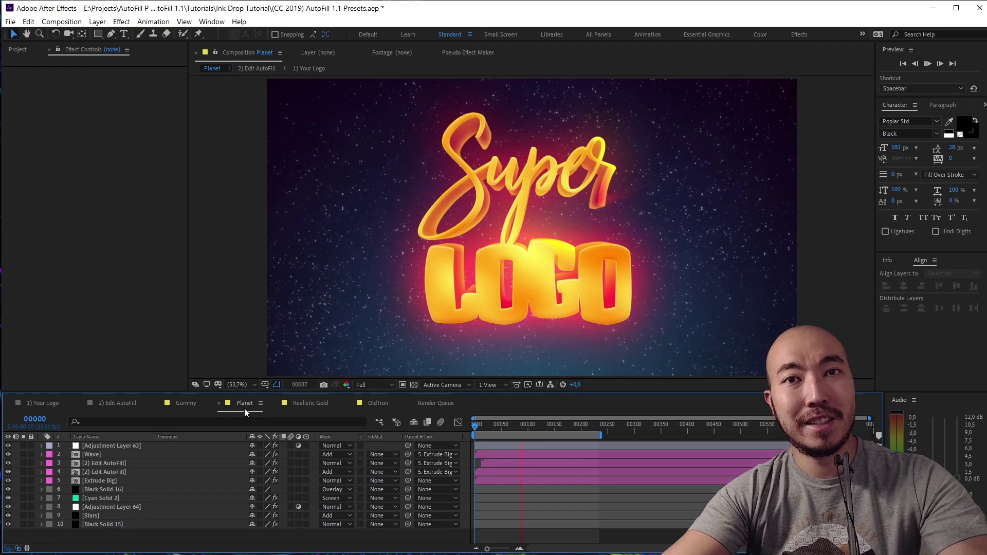
pyautogui.press('space')
pyautogui.press('space')
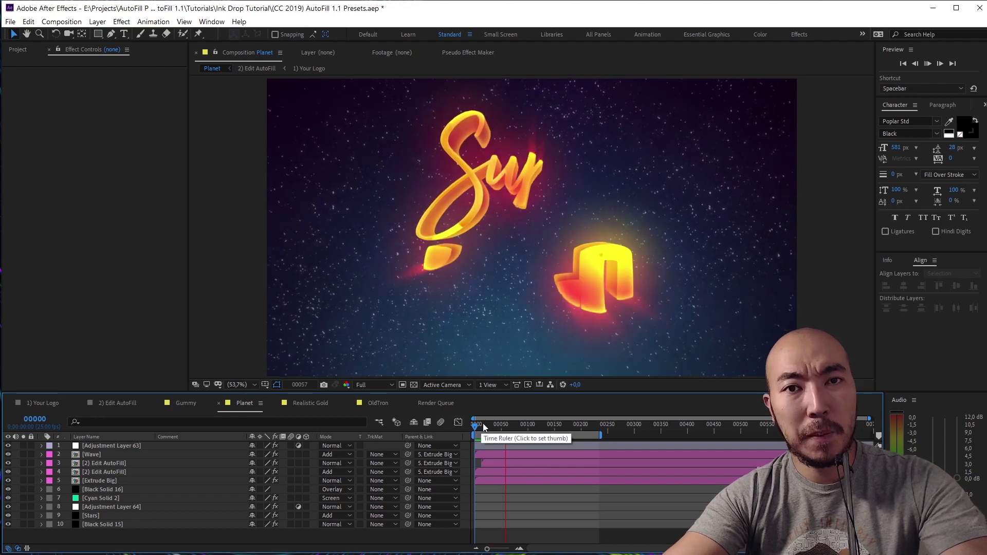
# - Return to the 2) Edit AutoFill composition and scrub through the noise growth, stopping at frame 100
pyautogui.click(117, 403)
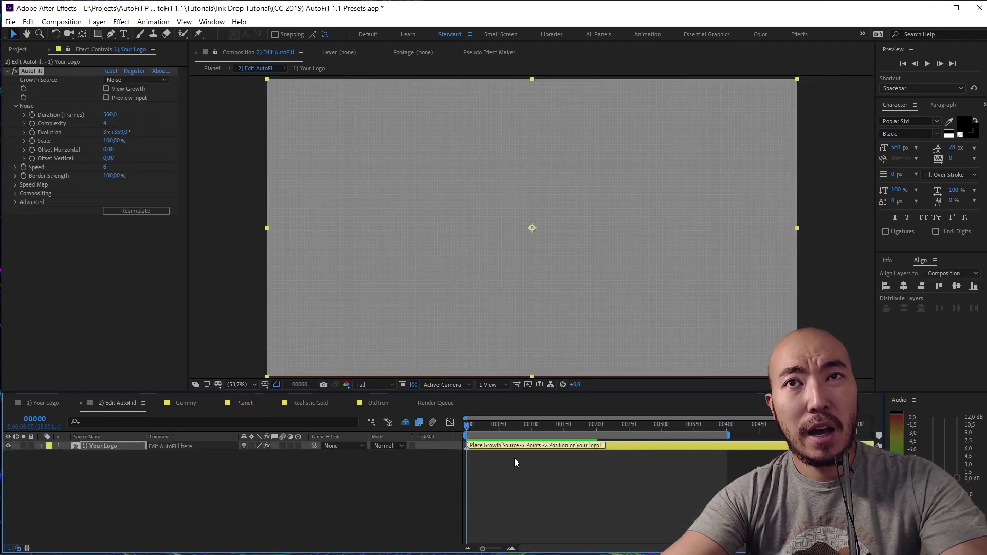
pyautogui.moveTo(475, 425); pyautogui.dragTo(513, 427)
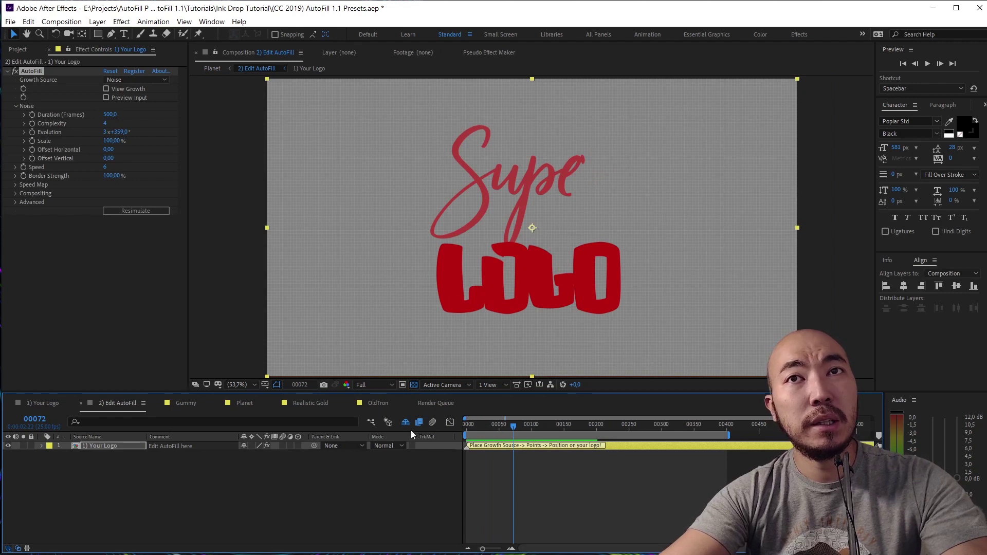
pyautogui.press('Home')
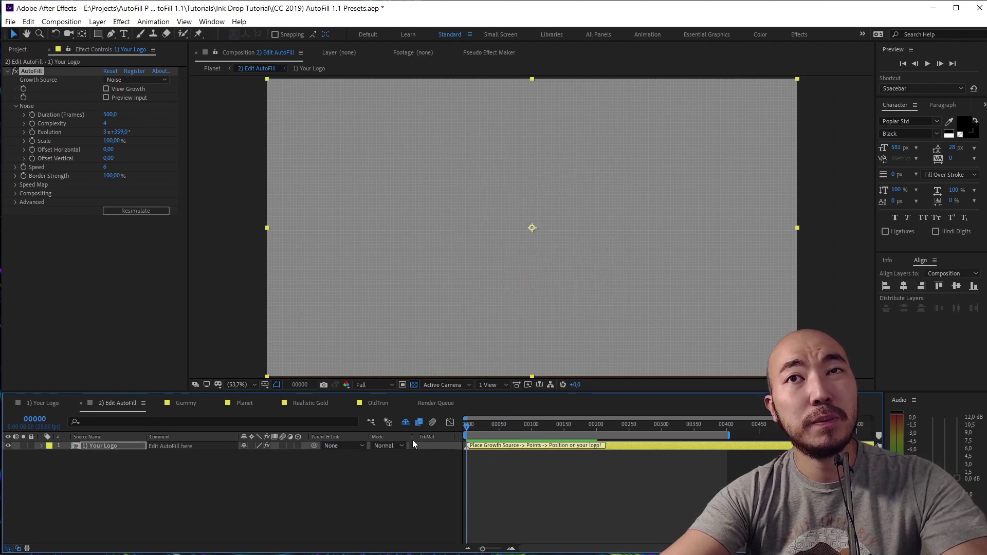
pyautogui.moveTo(467, 426); pyautogui.dragTo(532, 427)
# - Capture the timeline area around frames 0 to 100 and enlarge the pinned capture, placing it beside the effect settings
pyautogui.press('F1')
pyautogui.moveTo(457, 416); pyautogui.dragTo(553, 470)
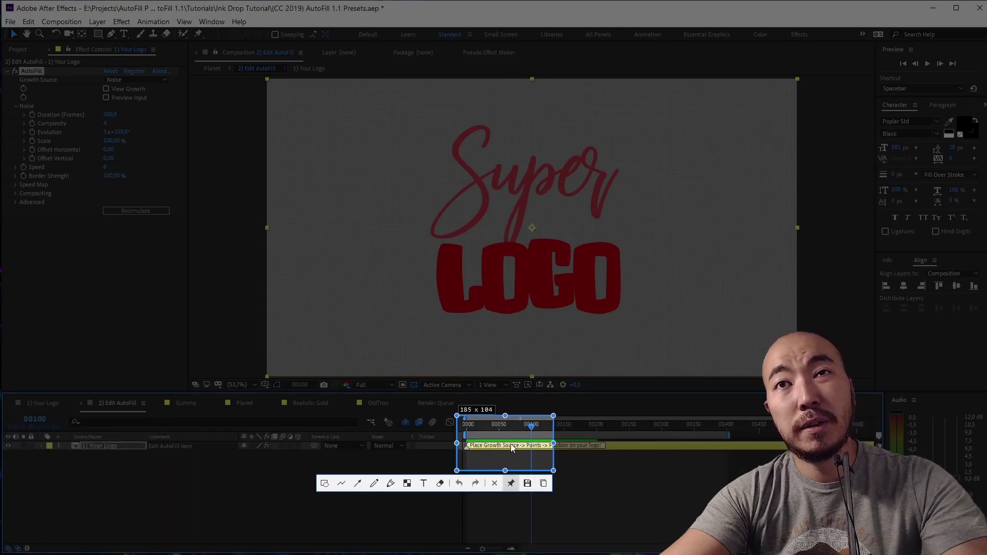
pyautogui.hotkey('ctrl', 't')
pyautogui.scroll(15, 513, 444)
pyautogui.moveTo(648, 486); pyautogui.dragTo(255, 212)
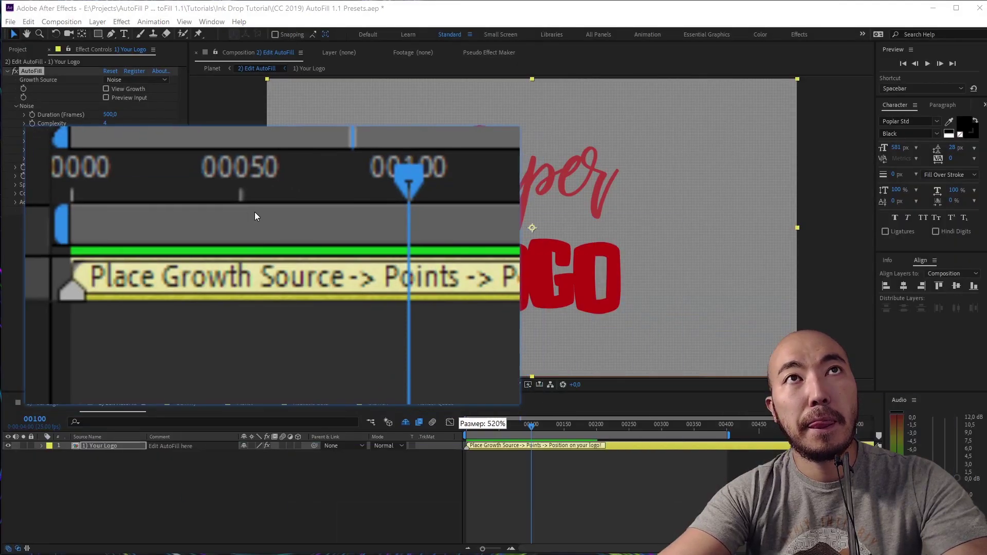
pyautogui.scroll(4, 301, 273)
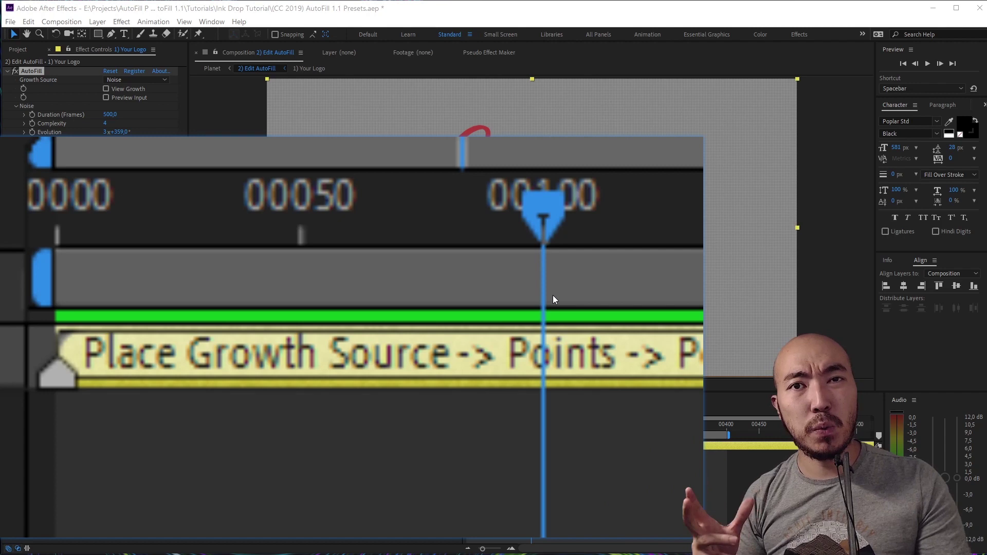
pyautogui.moveTo(74, 259); pyautogui.dragTo(356, 200)
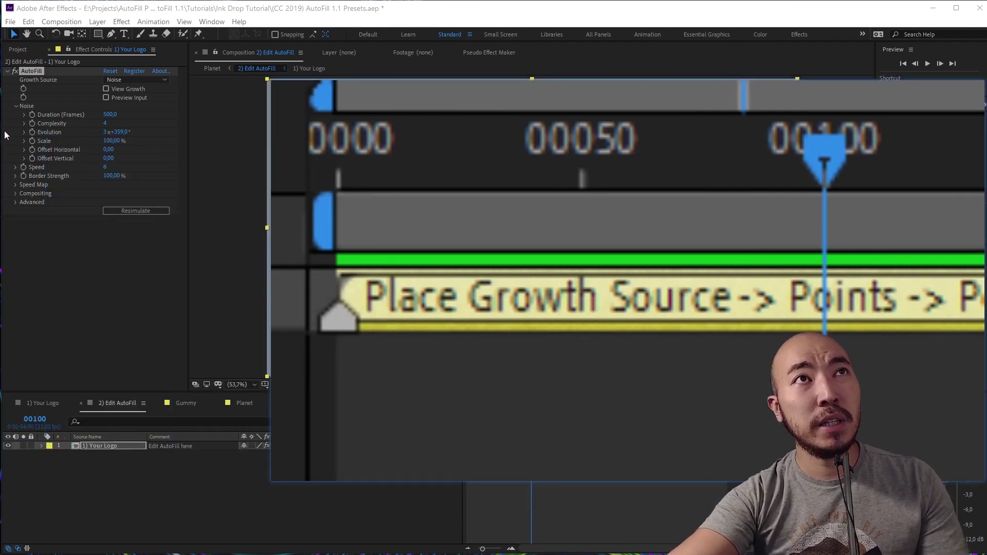
# - Collapse AutoFill's Noise settings, expand the Speed slider and shrink the pinned timeline capture
pyautogui.click(16, 106)
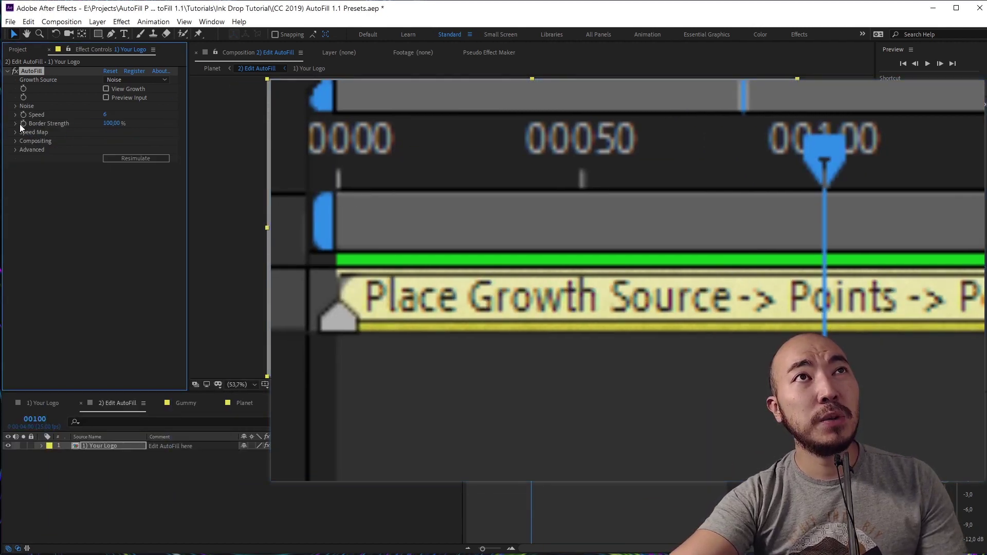
pyautogui.click(16, 116)
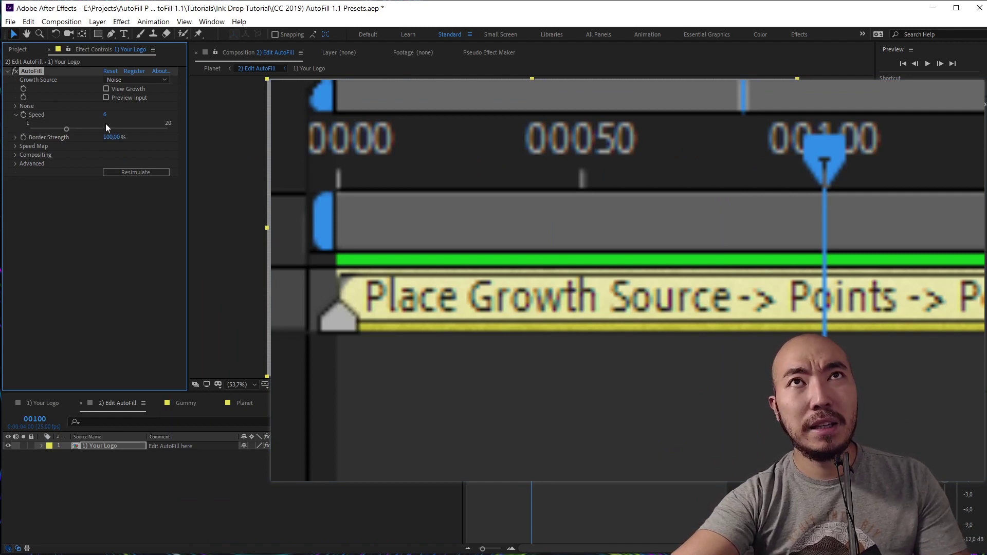
pyautogui.scroll(-6, 380, 221)
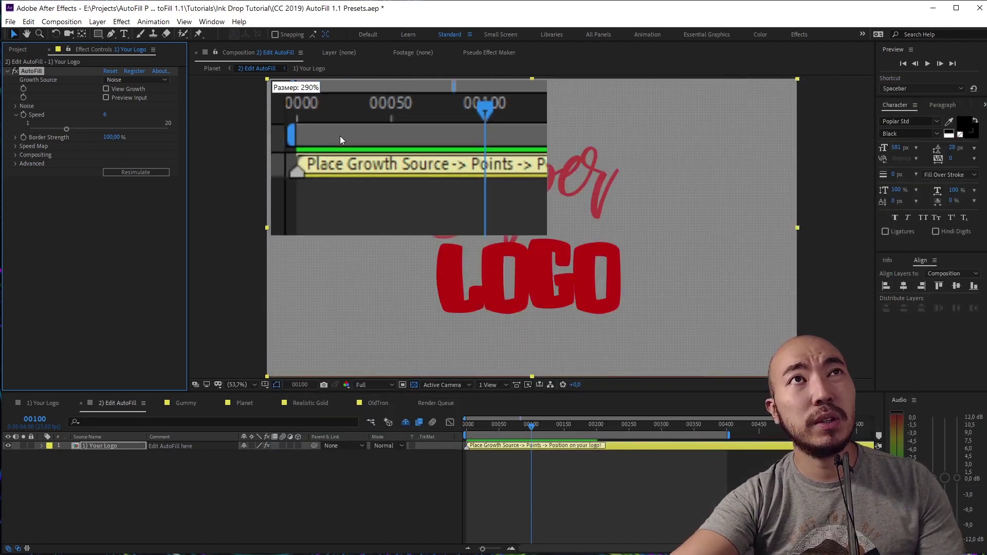
pyautogui.moveTo(335, 134); pyautogui.dragTo(286, 122)
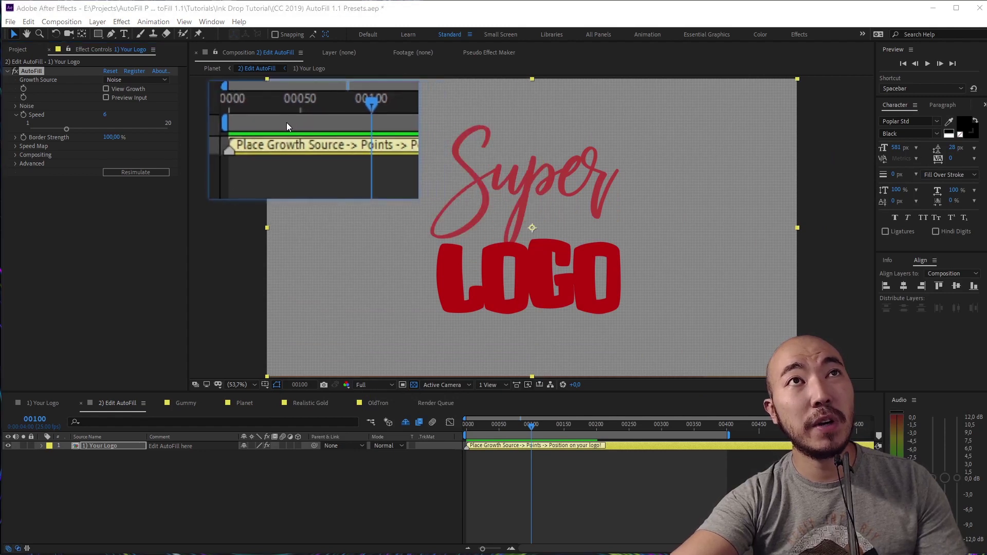
# - Set AutoFill's Growth Source to Points and move to frame 50
pyautogui.click(149, 80)
pyautogui.click(147, 90)
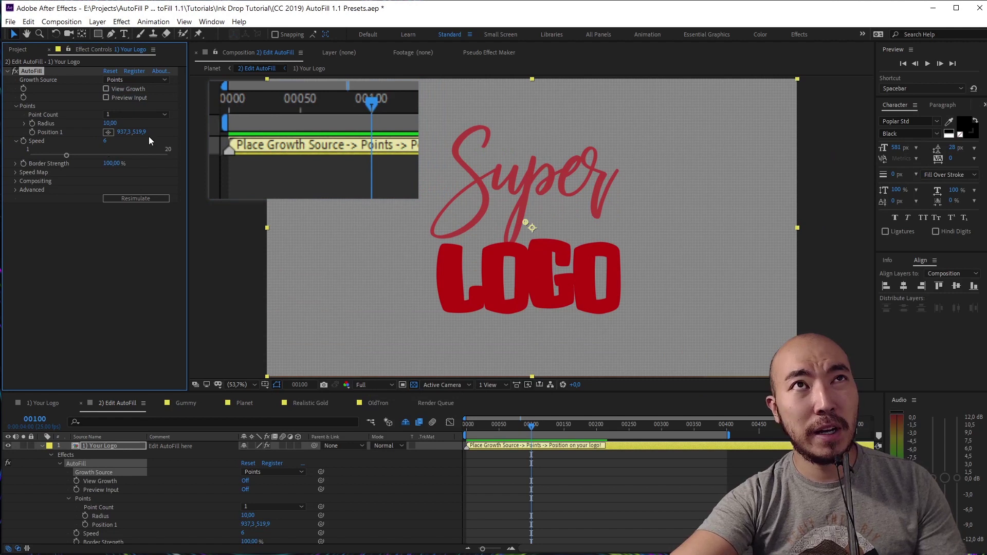
pyautogui.moveTo(509, 428)
pyautogui.mouseDown()
pyautogui.moveTo(534, 426)
pyautogui.moveTo(487, 443)
pyautogui.moveTo(502, 441)
pyautogui.mouseUp()
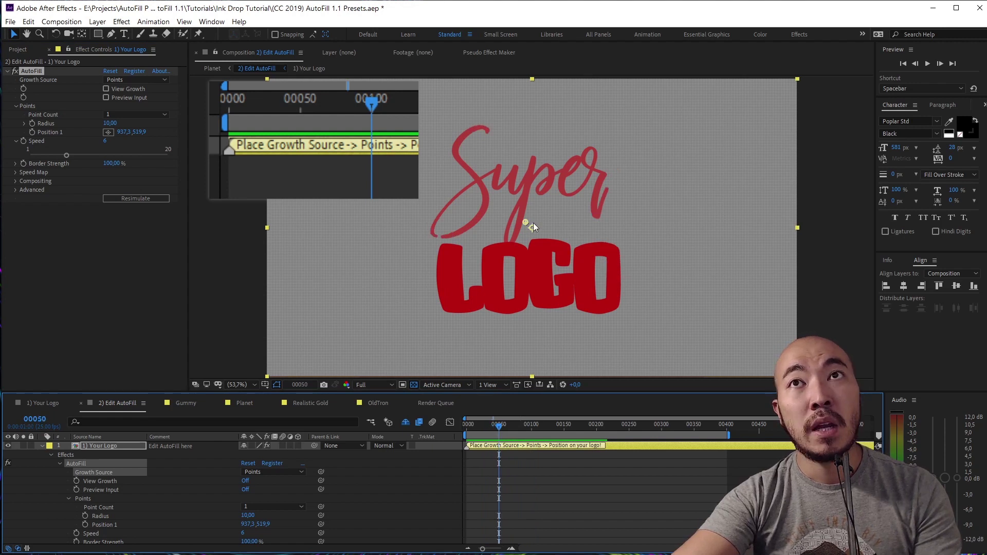
# - Move the growth point onto the last O of LOGO, at about 1136.5, 728.5
pyautogui.moveTo(525, 224); pyautogui.dragTo(615, 283)
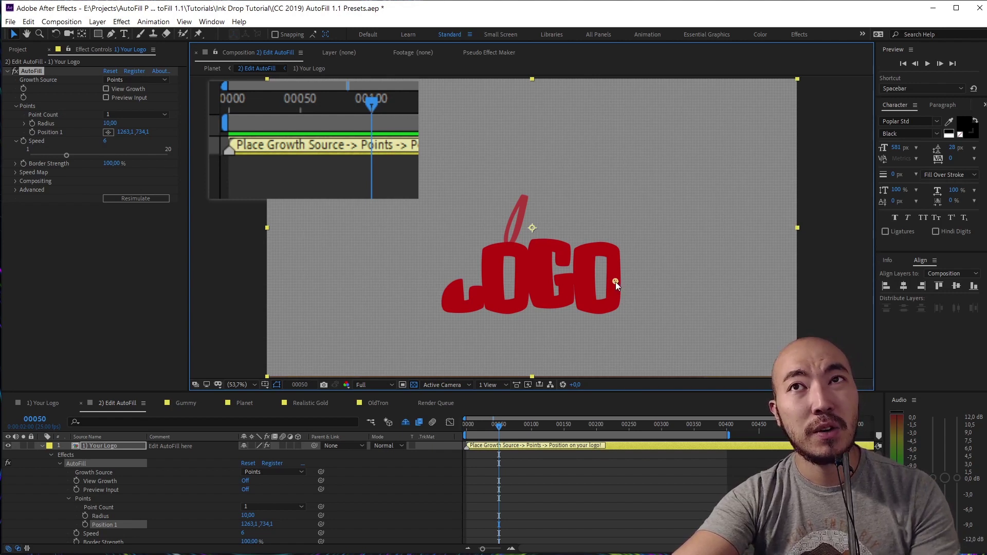
pyautogui.moveTo(615, 279)
pyautogui.mouseDown()
pyautogui.moveTo(595, 311)
pyautogui.moveTo(585, 283)
pyautogui.mouseUp()
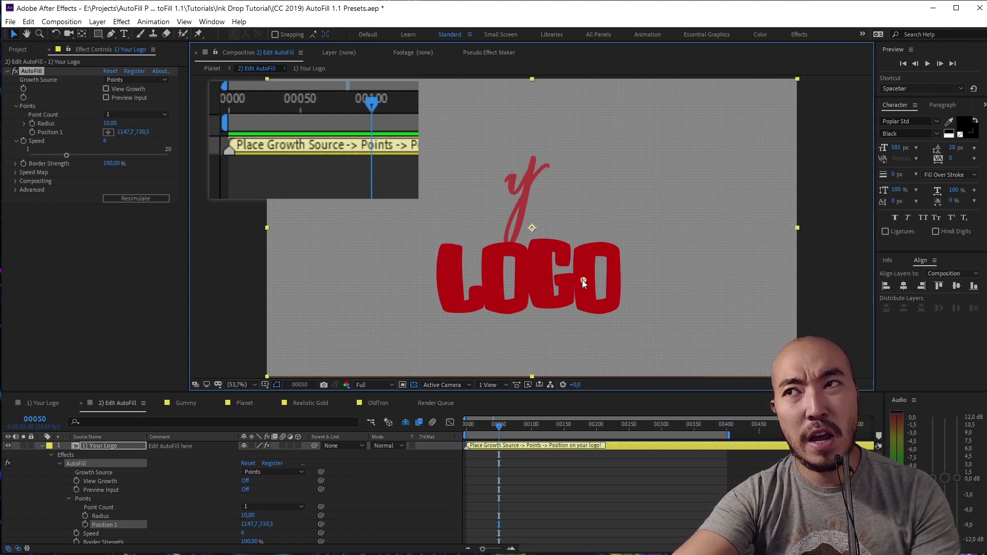
pyautogui.moveTo(582, 280); pyautogui.dragTo(580, 280)
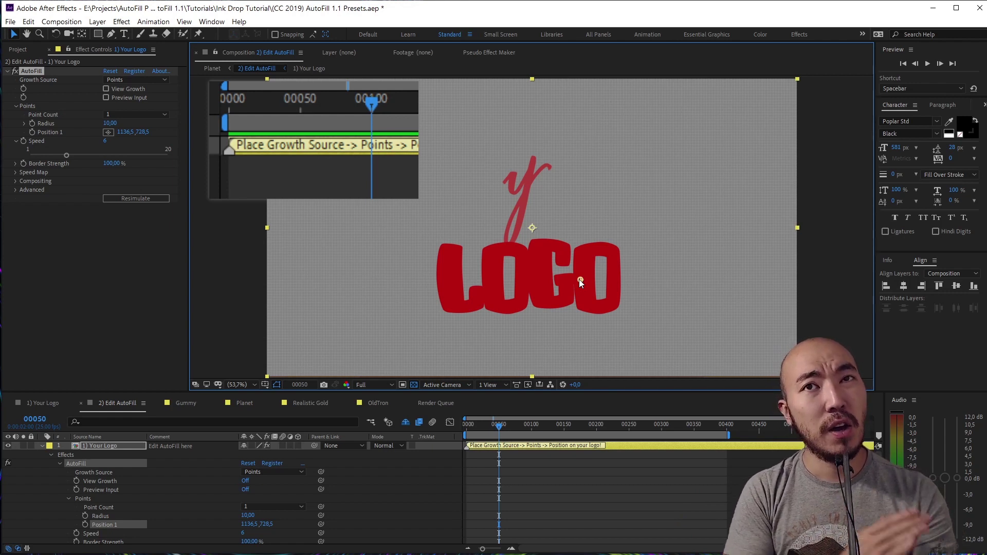
# - Enlarge the pinned timeline capture over the composition to examine the cached frames bar
pyautogui.moveTo(325, 156); pyautogui.dragTo(339, 252)
pyautogui.scroll(20, 345, 249)
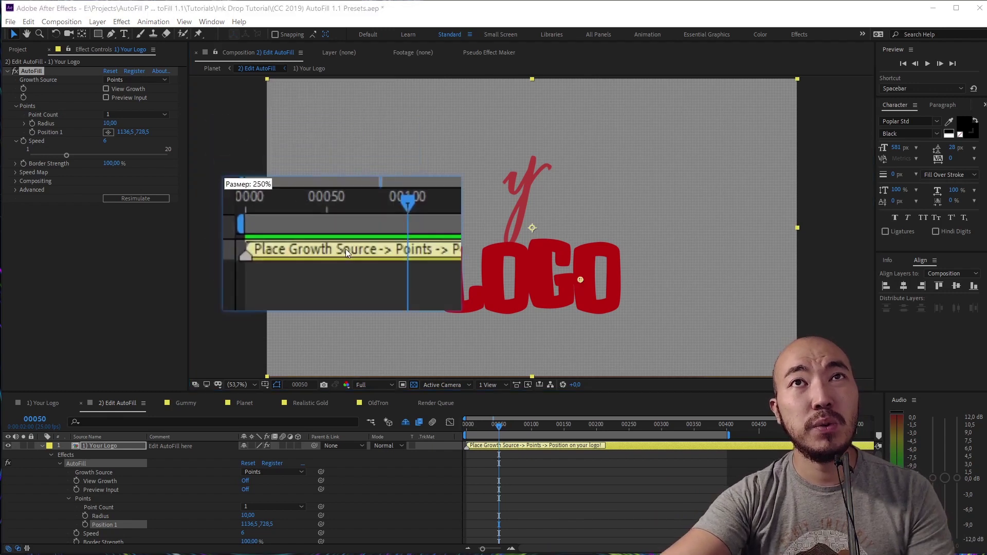
pyautogui.moveTo(492, 331); pyautogui.dragTo(413, 276)
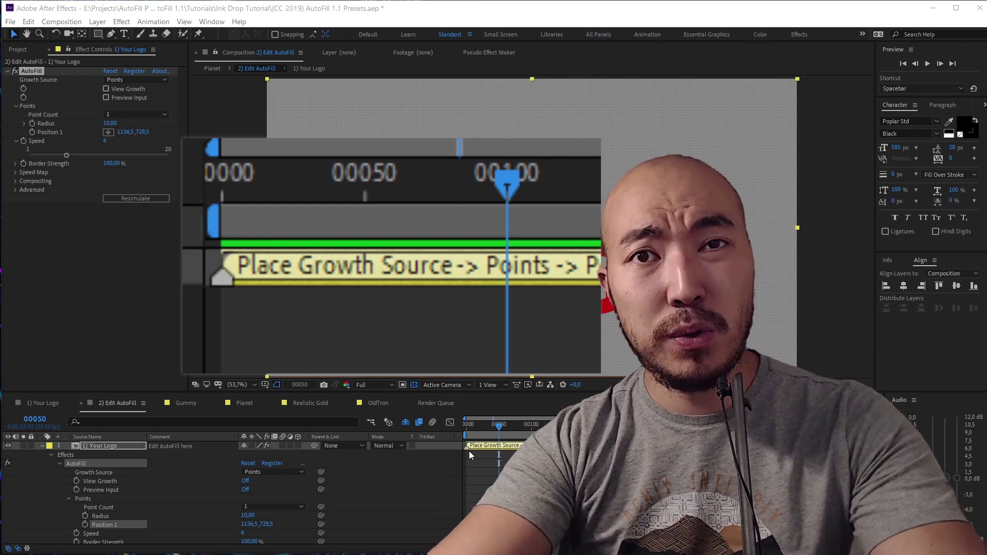
# - Review the available Purge options for memory and disk cache without applying any
pyautogui.click(30, 22)
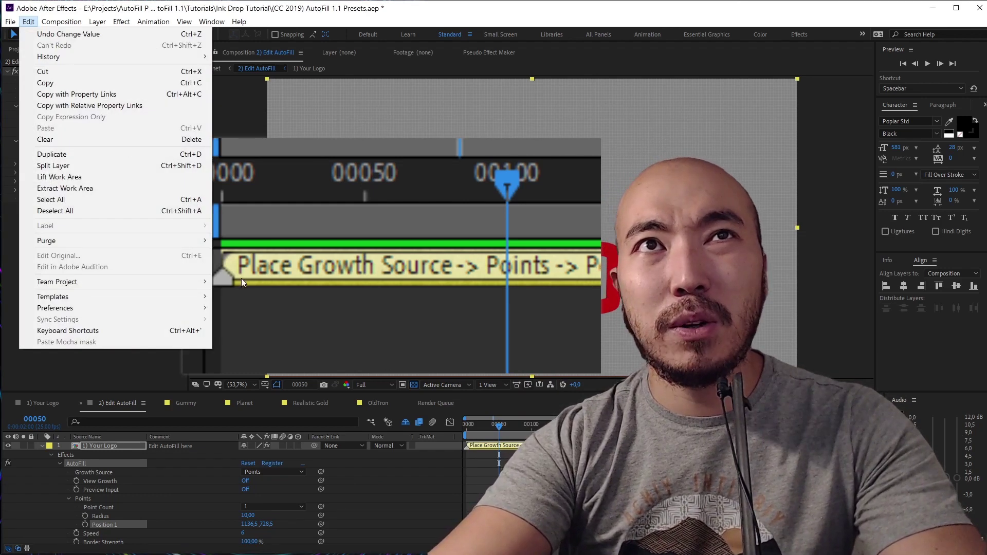
pyautogui.moveTo(200, 242)
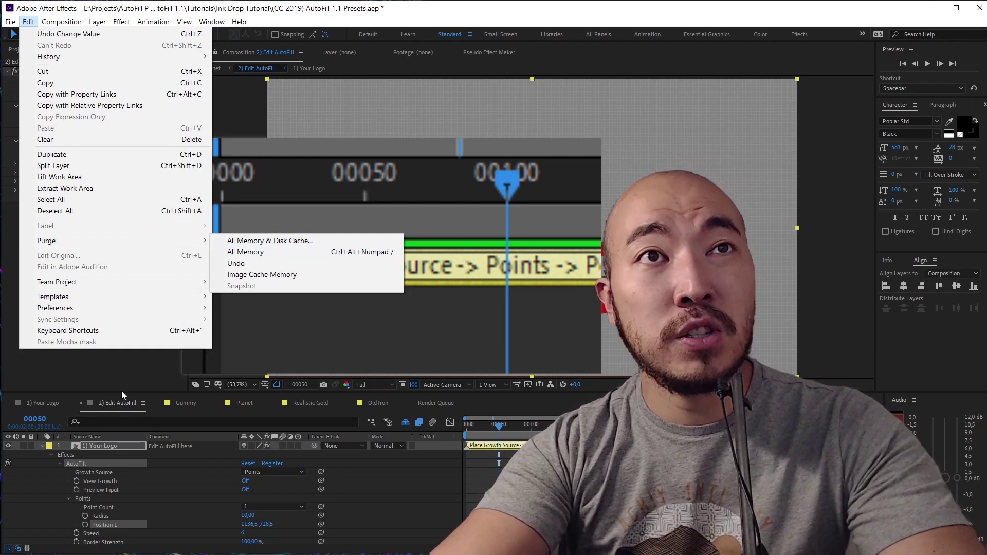
pyautogui.click(132, 384)
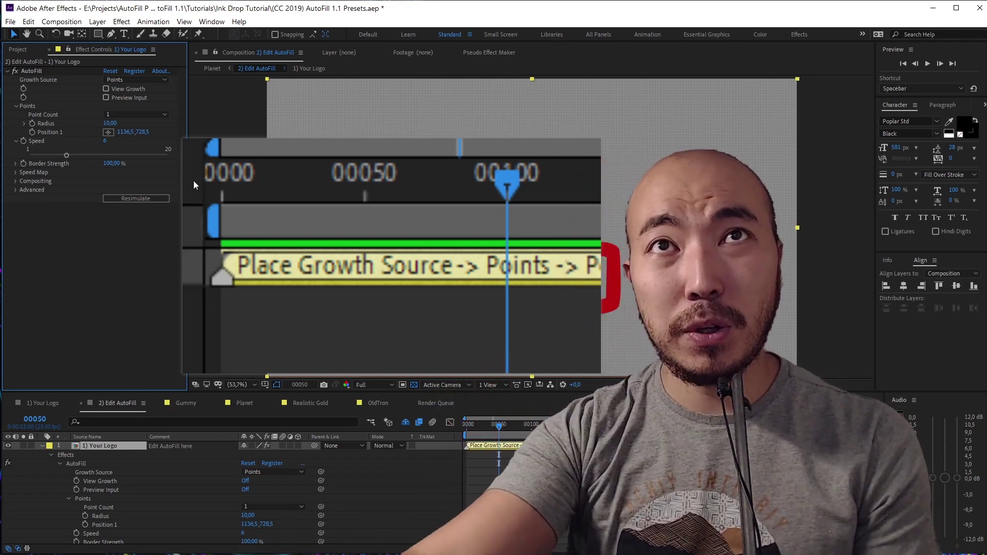
# - Move the enlarged timeline capture aside to uncover the logo and open the capture's options
pyautogui.moveTo(193, 180); pyautogui.dragTo(74, 181)
pyautogui.rightClick(227, 251)
pyautogui.click(296, 435)
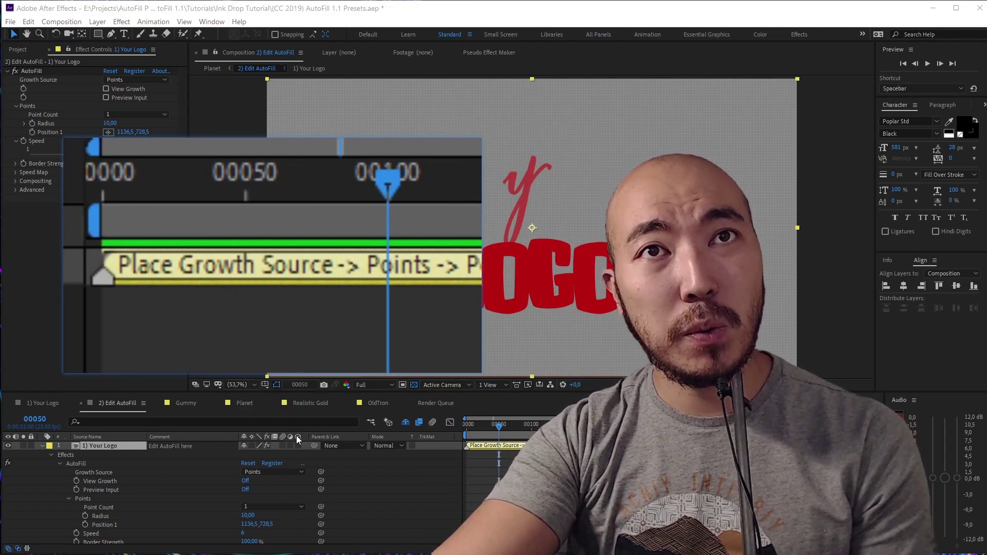